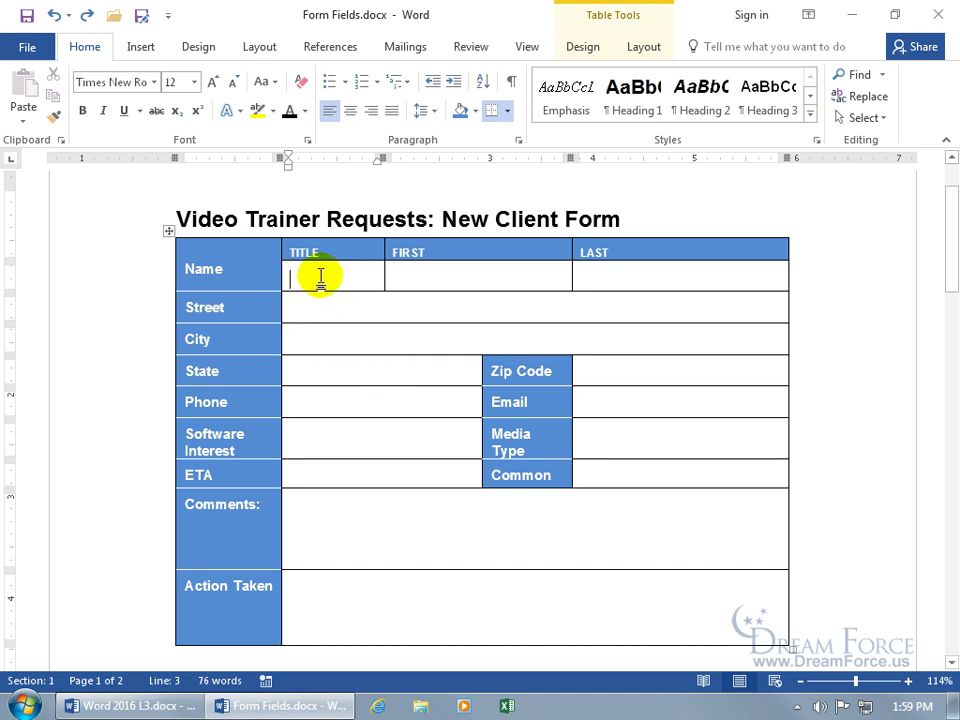
- Convert the whole New Client Form table to tab-separated text, then colour the labels black
{"action": "left_click", "coordinate": [409, 274]}
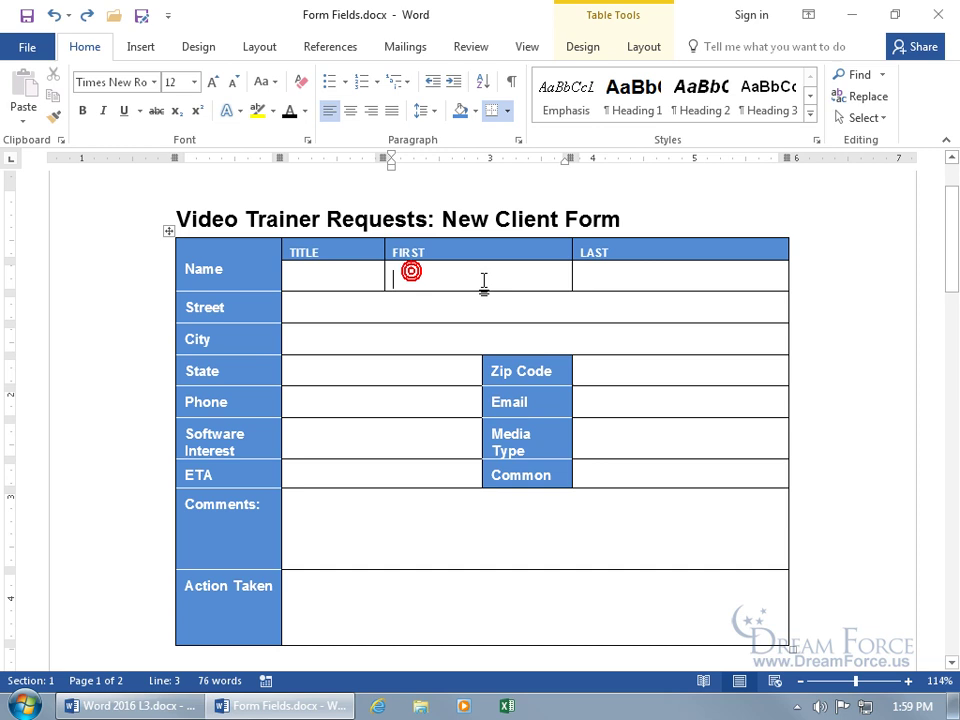
{"action": "left_click", "coordinate": [600, 276]}
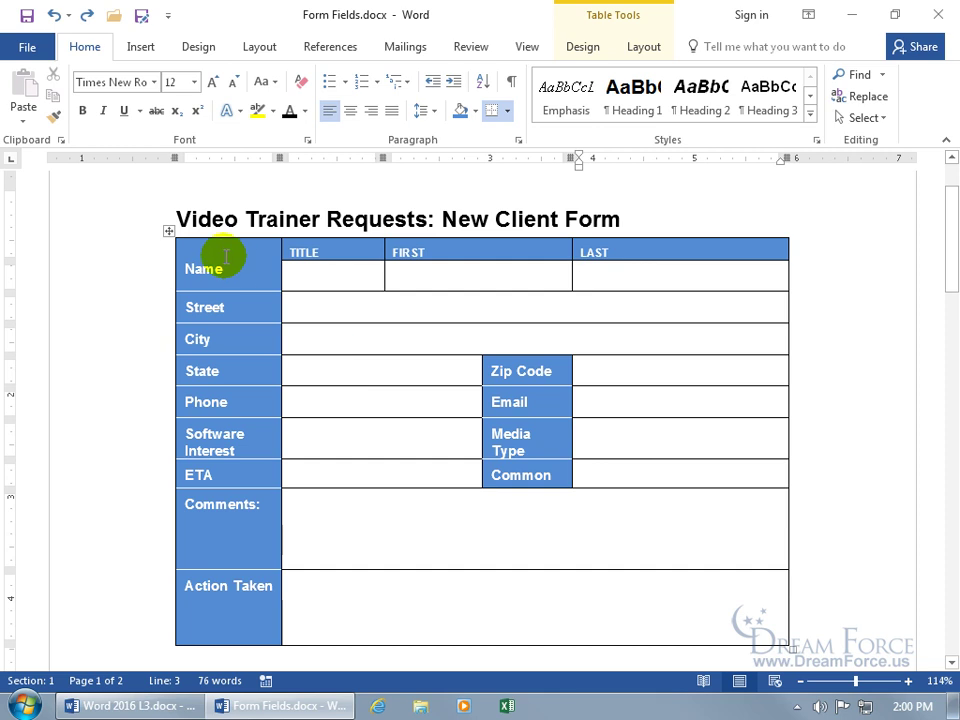
{"action": "left_click", "coordinate": [166, 231]}
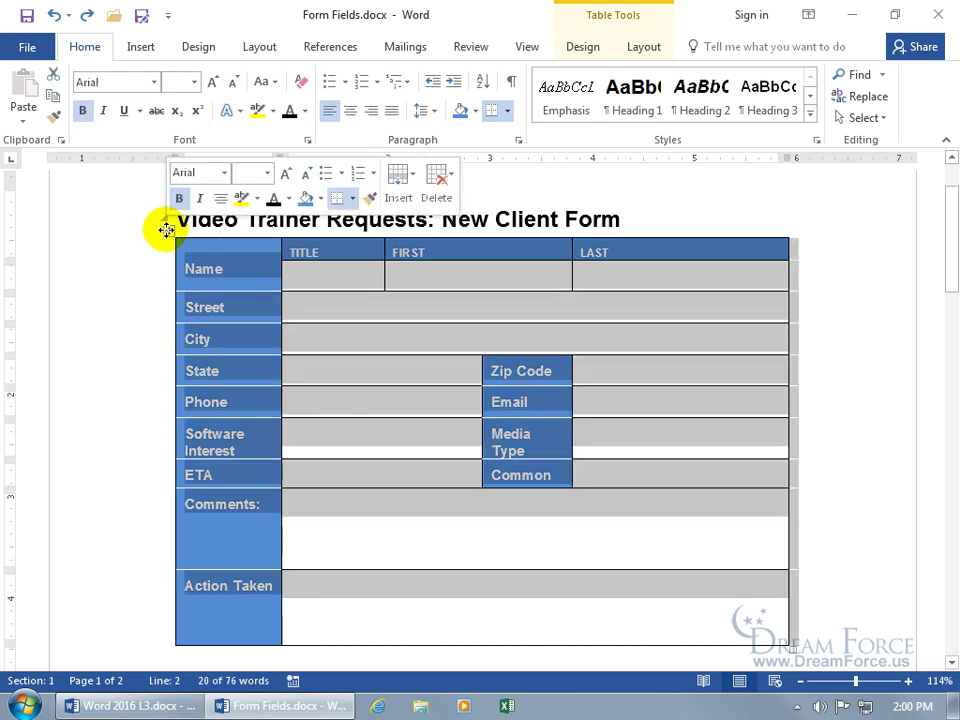
{"action": "left_click", "coordinate": [644, 44]}
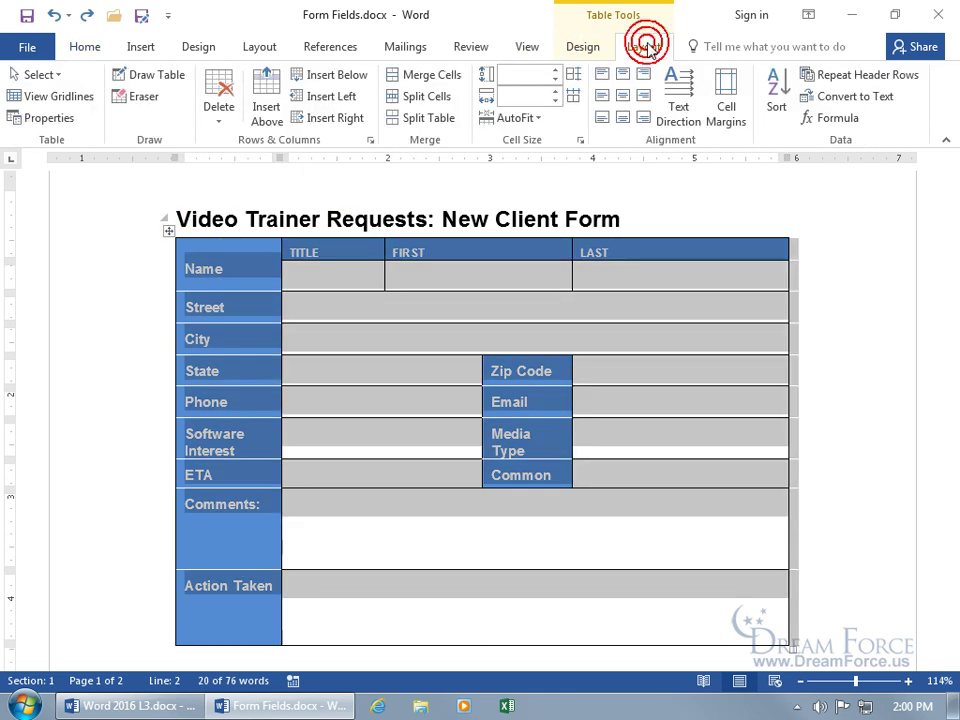
{"action": "left_click", "coordinate": [856, 97]}
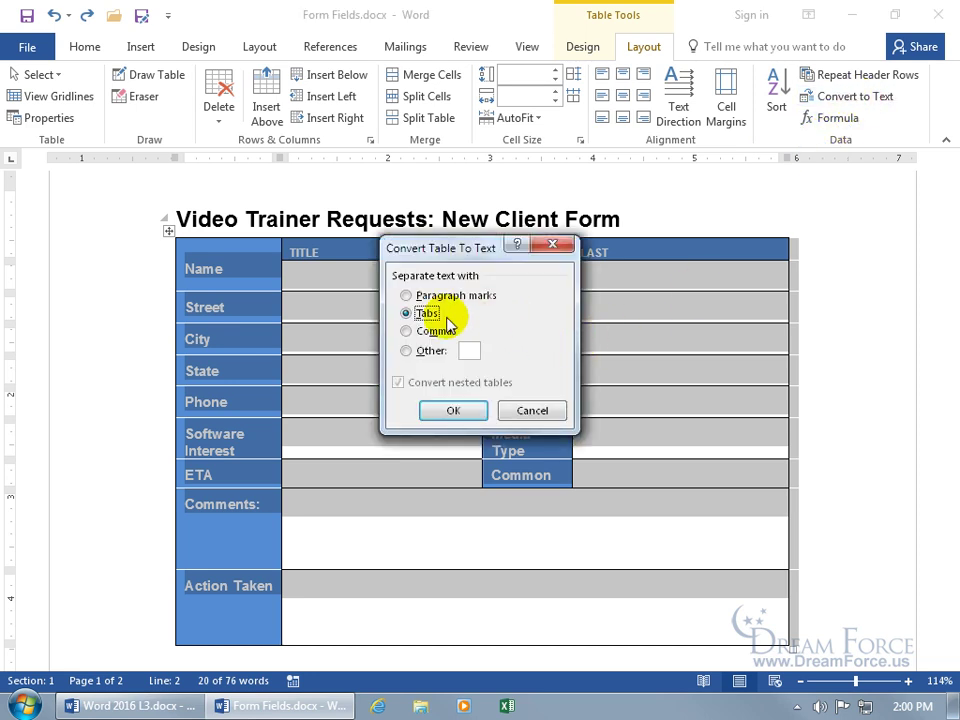
{"action": "left_click", "coordinate": [452, 412]}
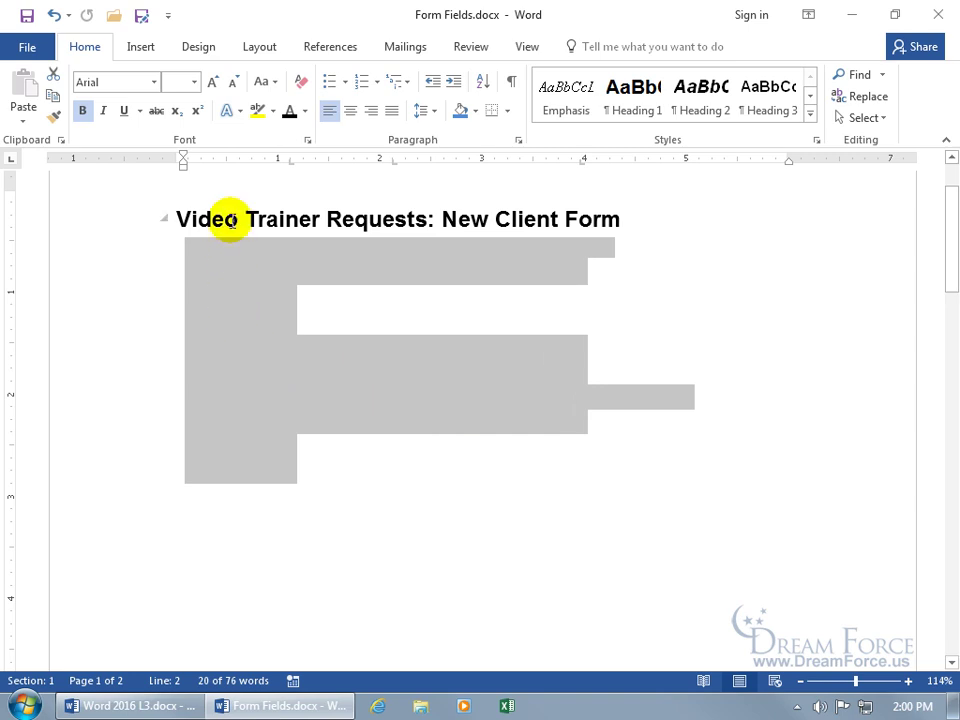
{"action": "left_click", "coordinate": [292, 114]}
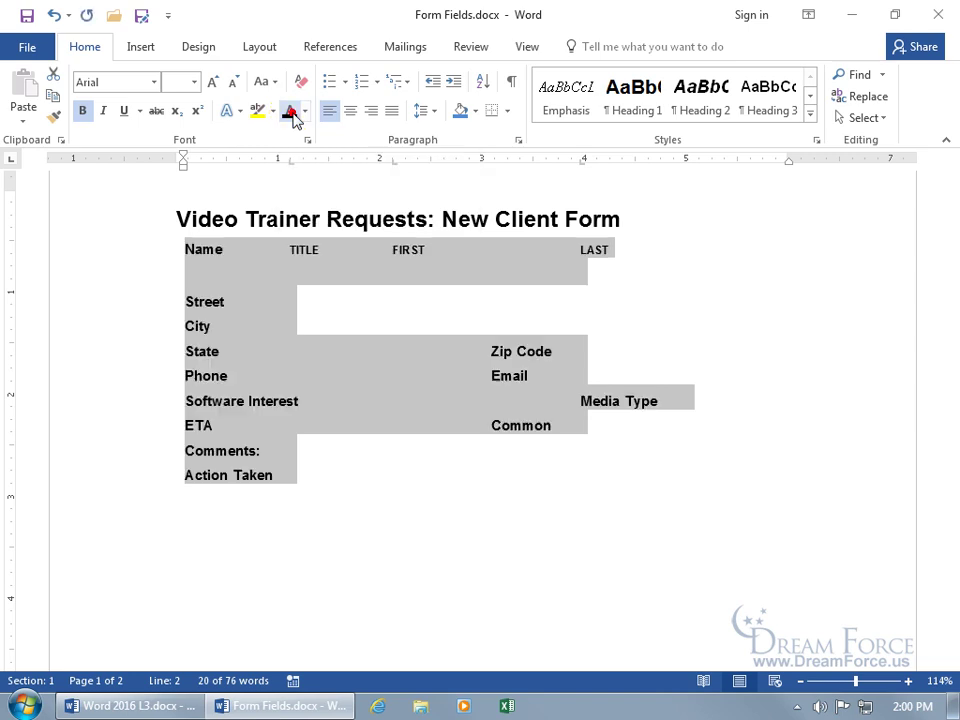
- Move from the TITLE position to the LAST position, then undo the label colour change
{"action": "left_click", "coordinate": [300, 279]}
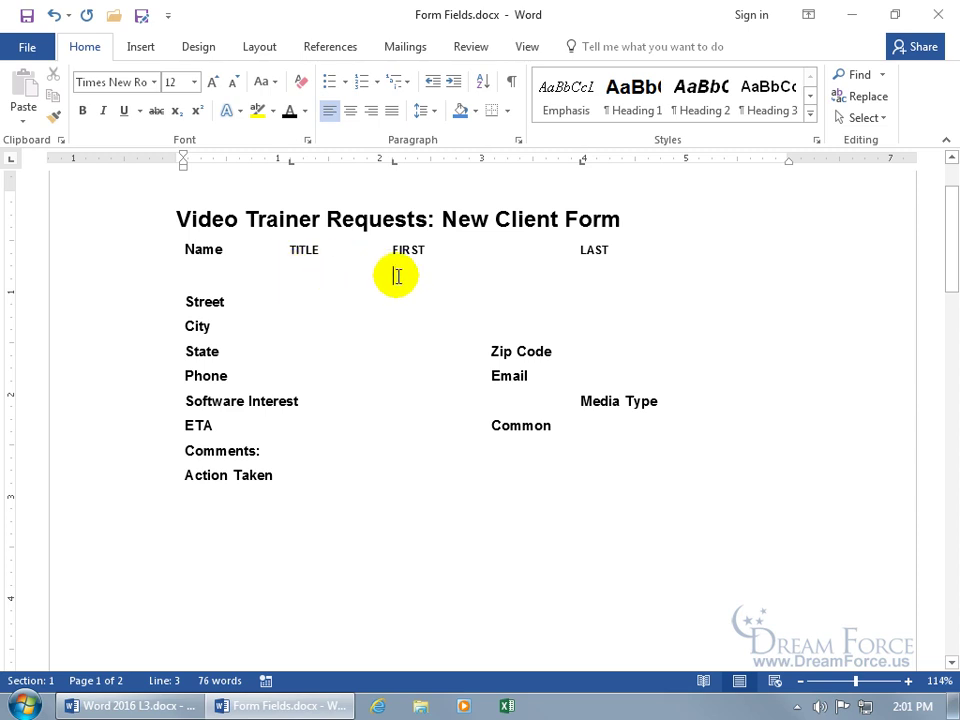
{"action": "key", "text": "Tab"}
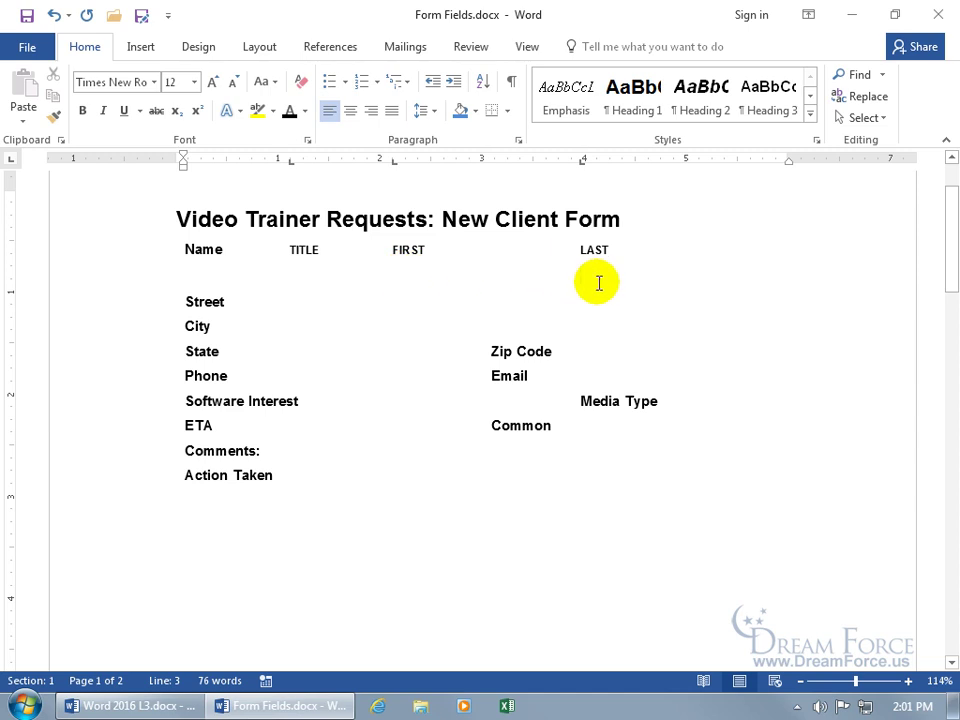
{"action": "left_click", "coordinate": [54, 16]}
- Restore the original blue table and fill TITLE with 'Mr.' plus a sample first and last name
{"action": "left_click", "coordinate": [54, 16]}
{"action": "left_click", "coordinate": [54, 16]}
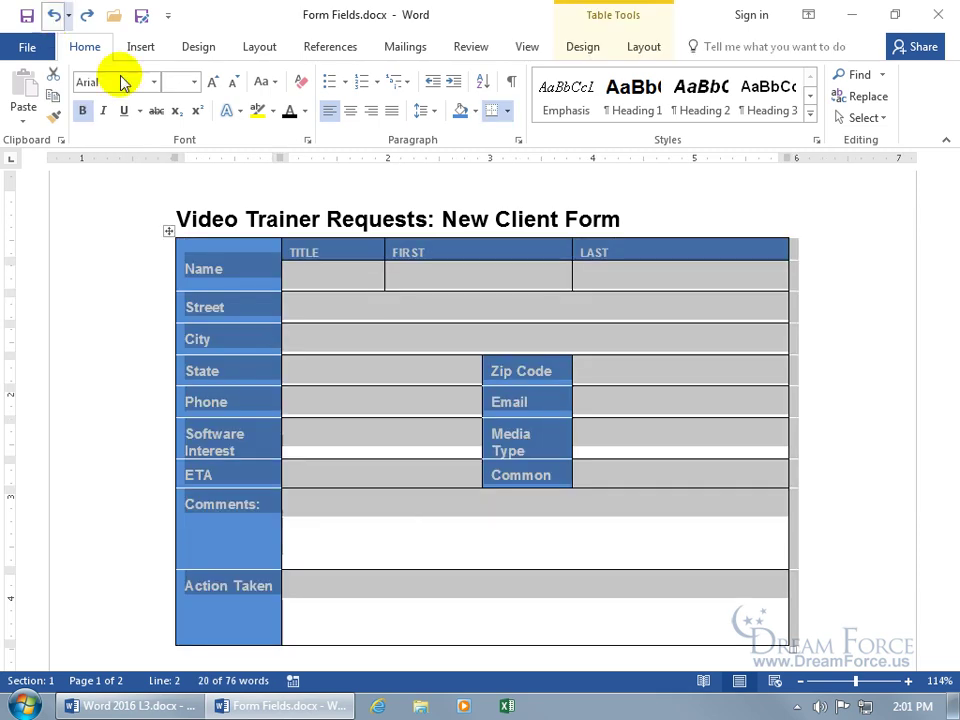
{"action": "left_click", "coordinate": [300, 278]}
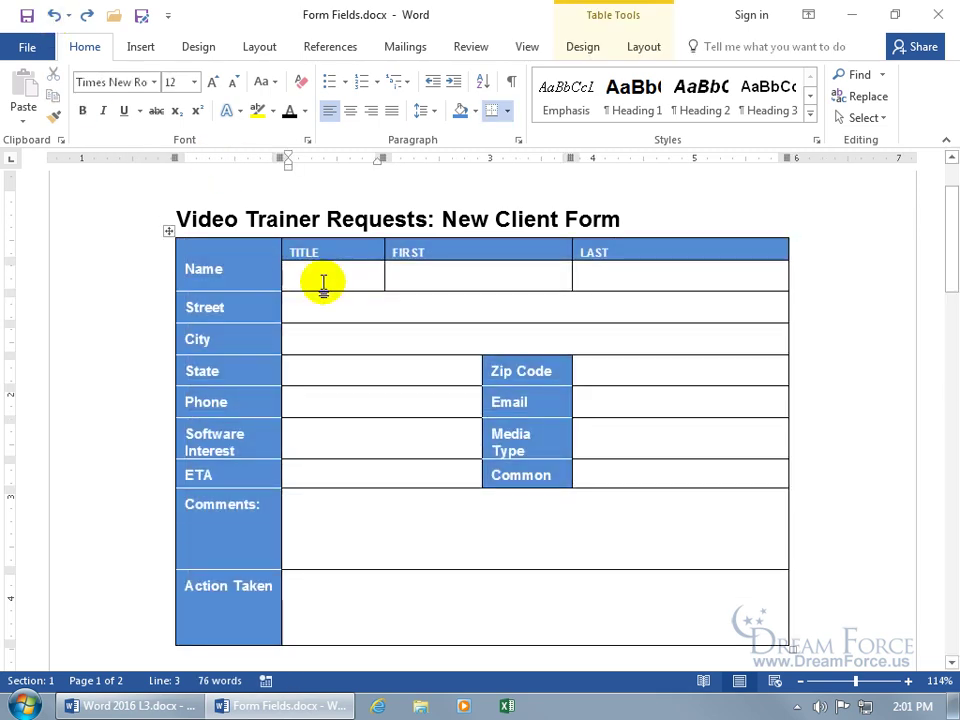
{"action": "type", "text": "Mr."}
{"action": "key", "text": "Tab"}
{"action": "type", "text": "Kirt"}
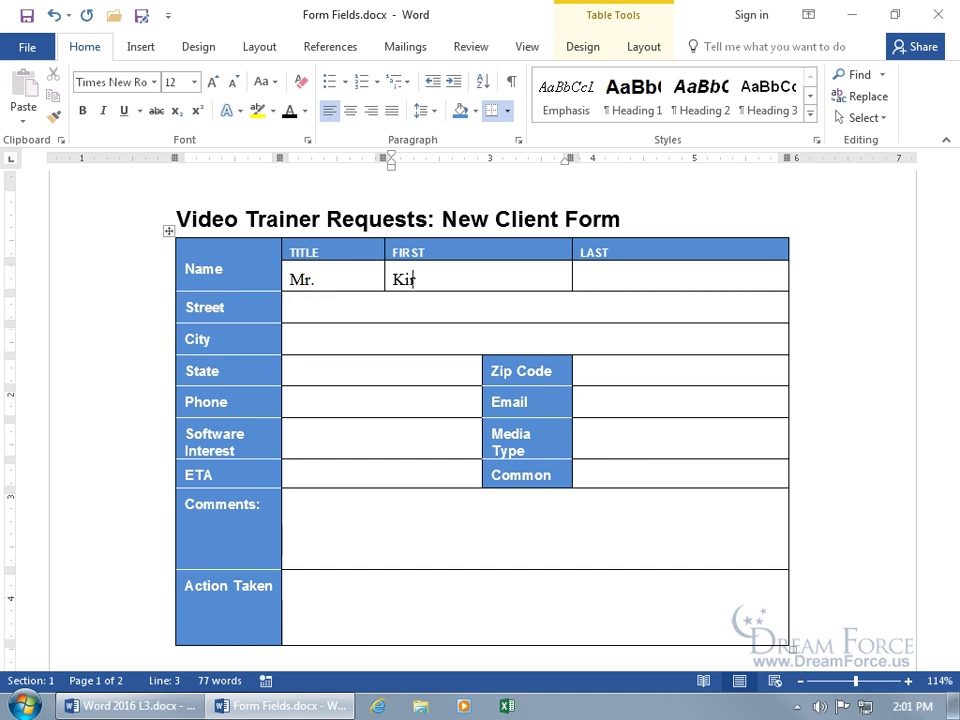
{"action": "key", "text": "Tab"}
{"action": "type", "text": "Kershaw"}
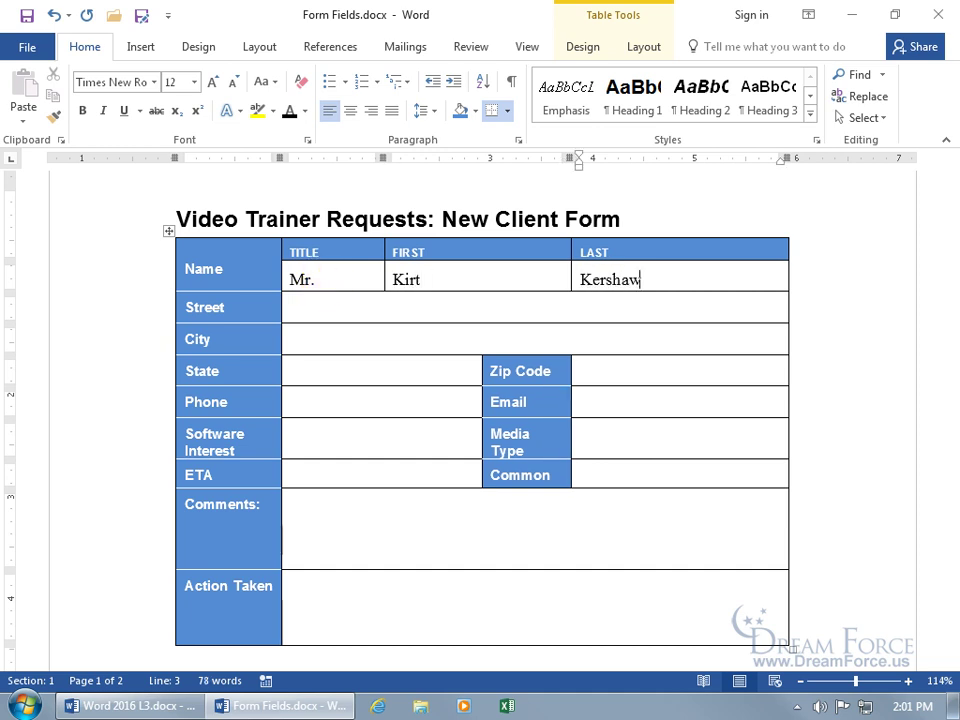
{"action": "key", "text": "Tab"}
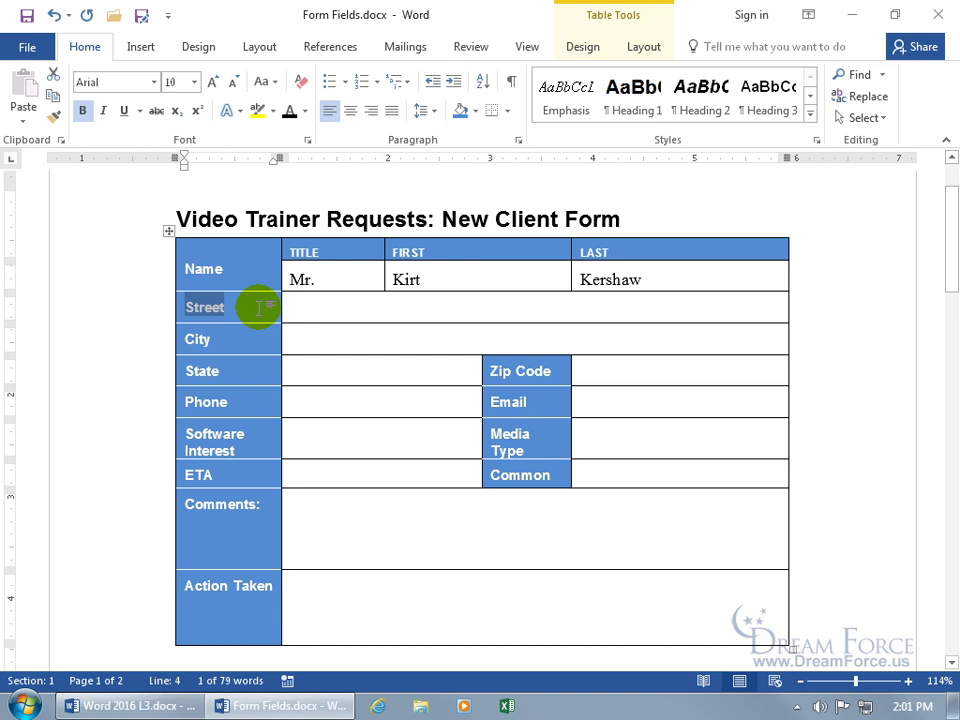
- Undo the sample entries so the TITLE, FIRST and LAST cells are empty again
{"action": "left_click", "coordinate": [324, 280]}
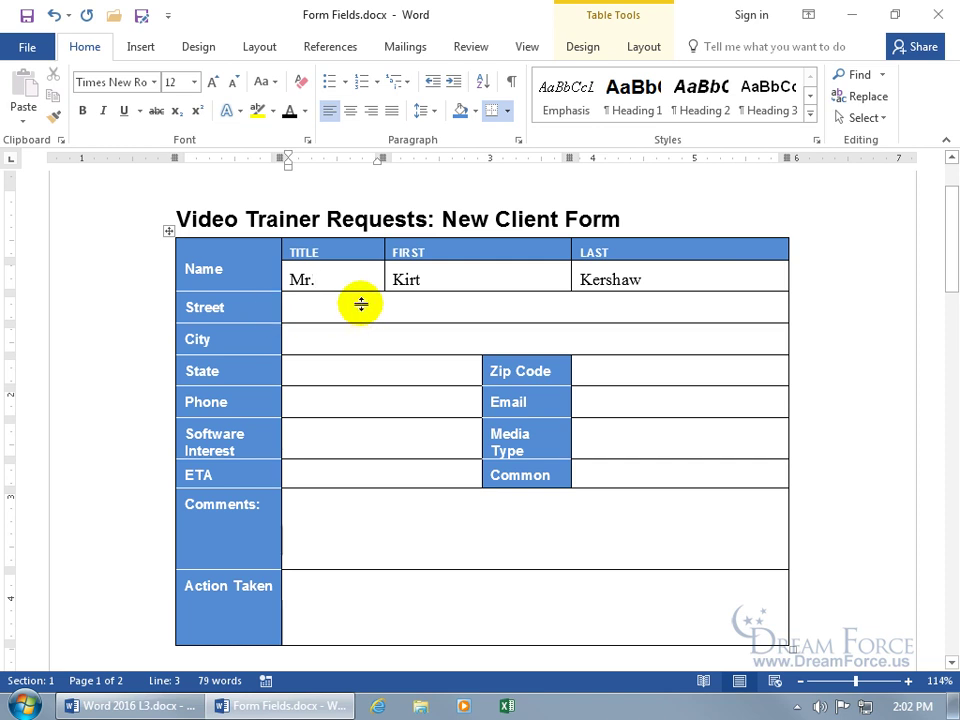
{"action": "left_click", "coordinate": [55, 16]}
{"action": "left_click", "coordinate": [55, 16]}
{"action": "left_click", "coordinate": [55, 16]}
{"action": "left_click", "coordinate": [55, 16]}
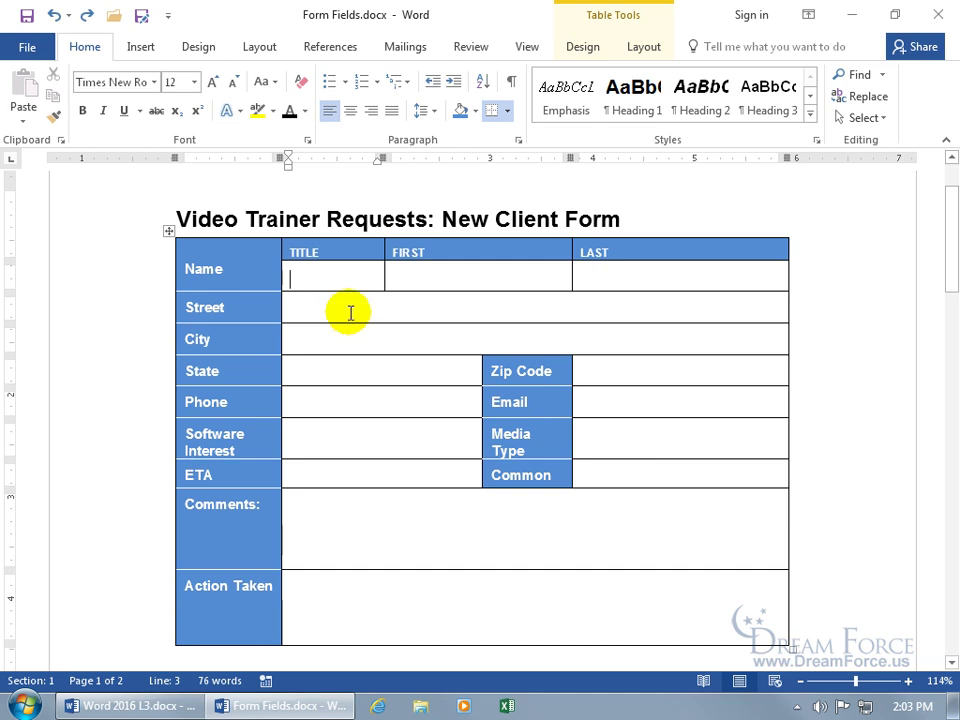
- Check Developer under Main Tabs in Customize the Ribbon so the Developer tab appears
{"action": "right_click", "coordinate": [461, 134]}
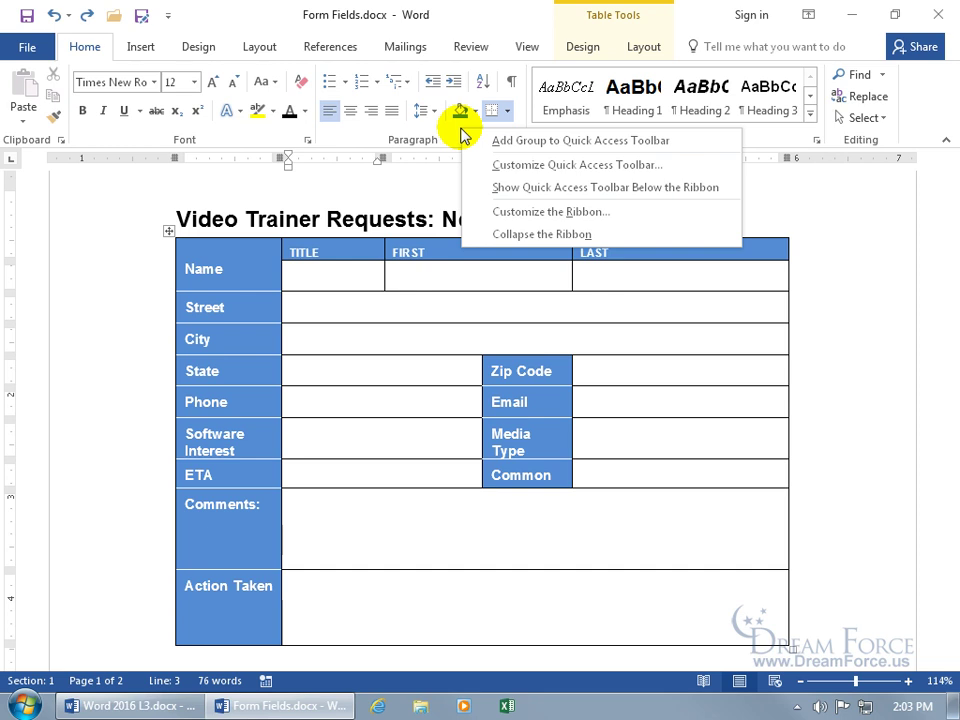
{"action": "right_click", "coordinate": [578, 106]}
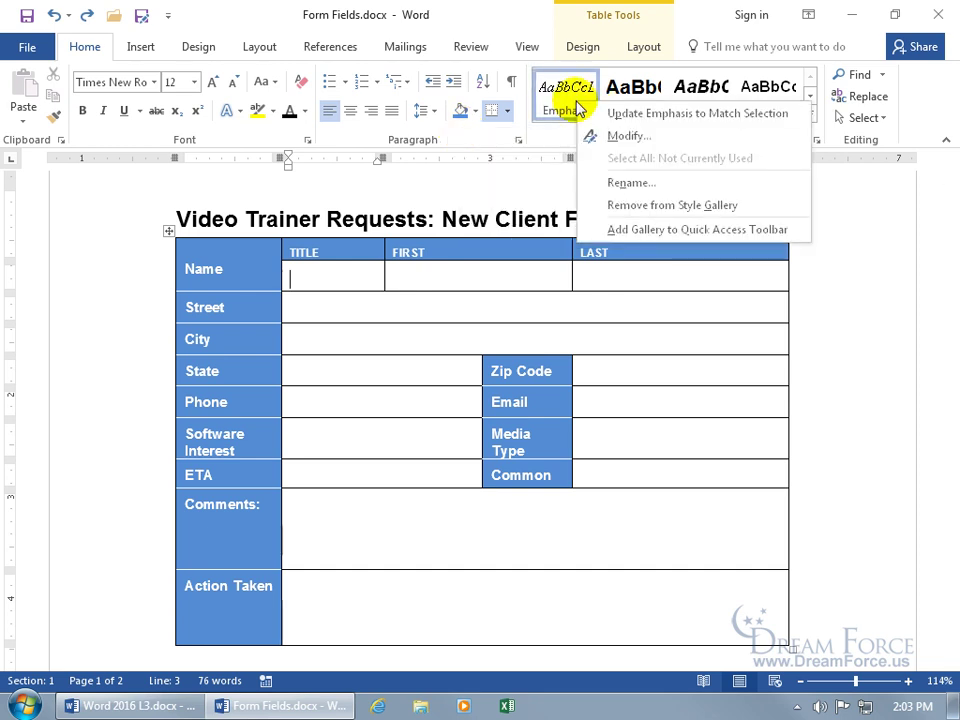
{"action": "right_click", "coordinate": [466, 131]}
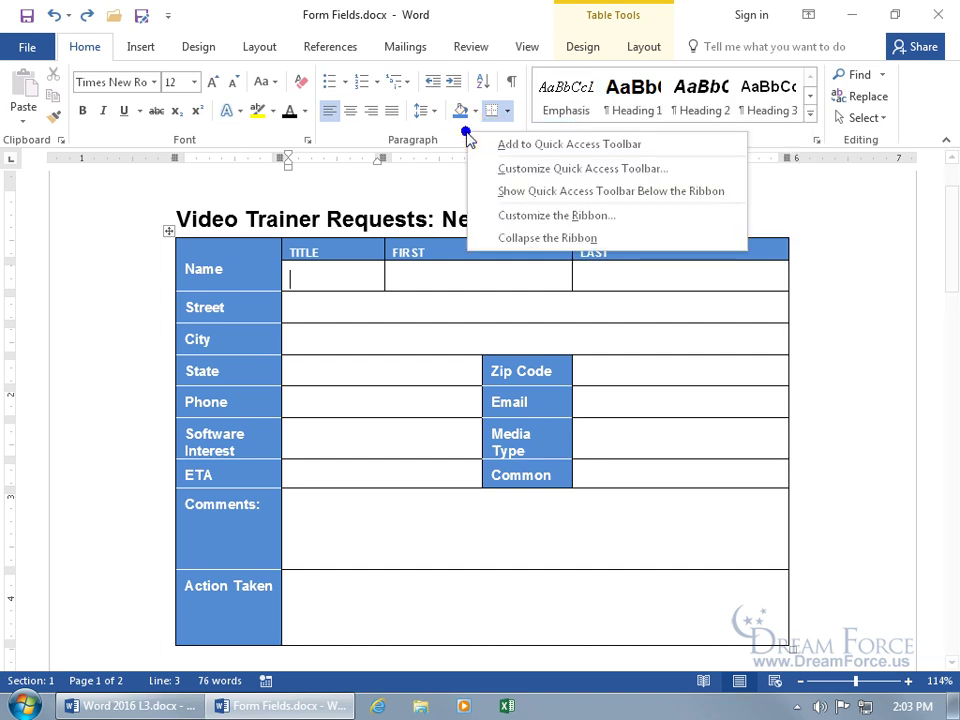
{"action": "left_click", "coordinate": [522, 218]}
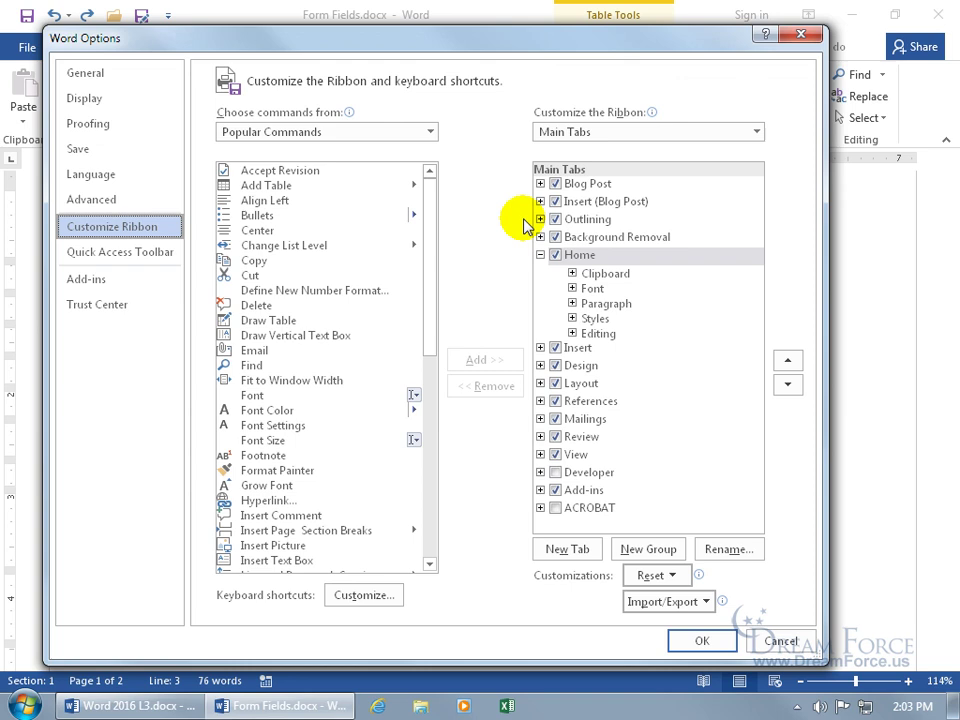
{"action": "left_click", "coordinate": [555, 472]}
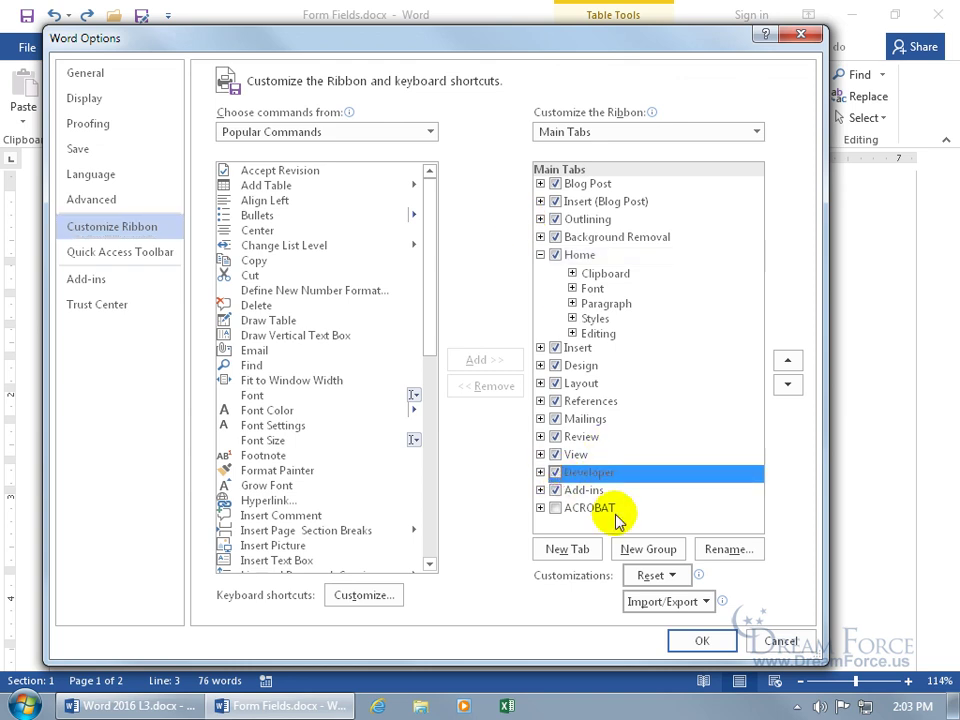
{"action": "left_click", "coordinate": [702, 641]}
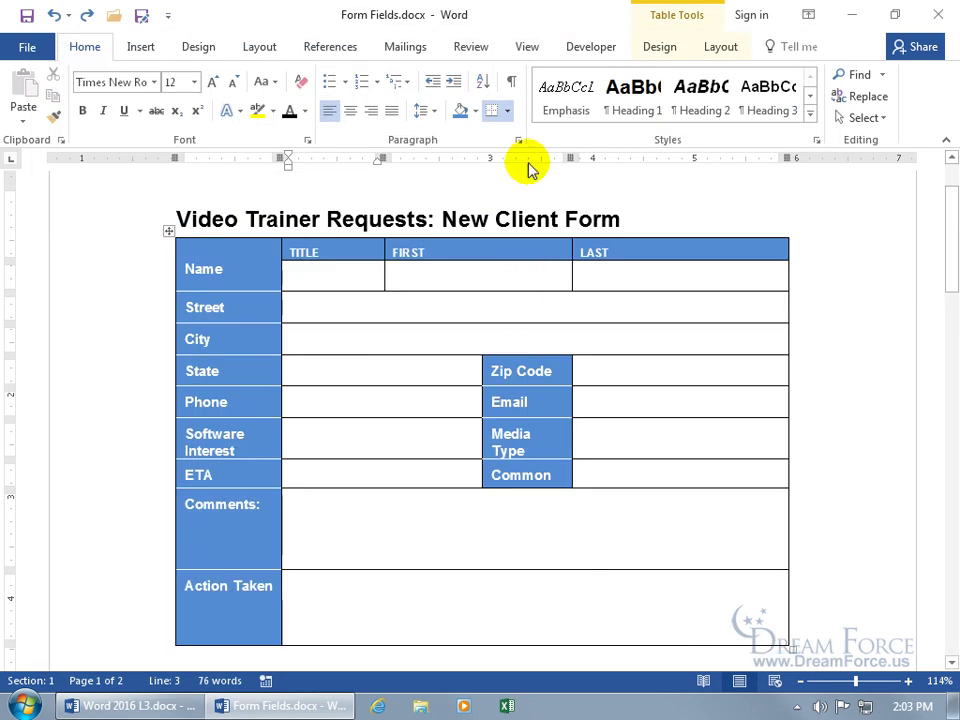
- Insert a Drop-Down Form Field from Developer > Legacy Tools into the TITLE cell
{"action": "left_click", "coordinate": [588, 47]}
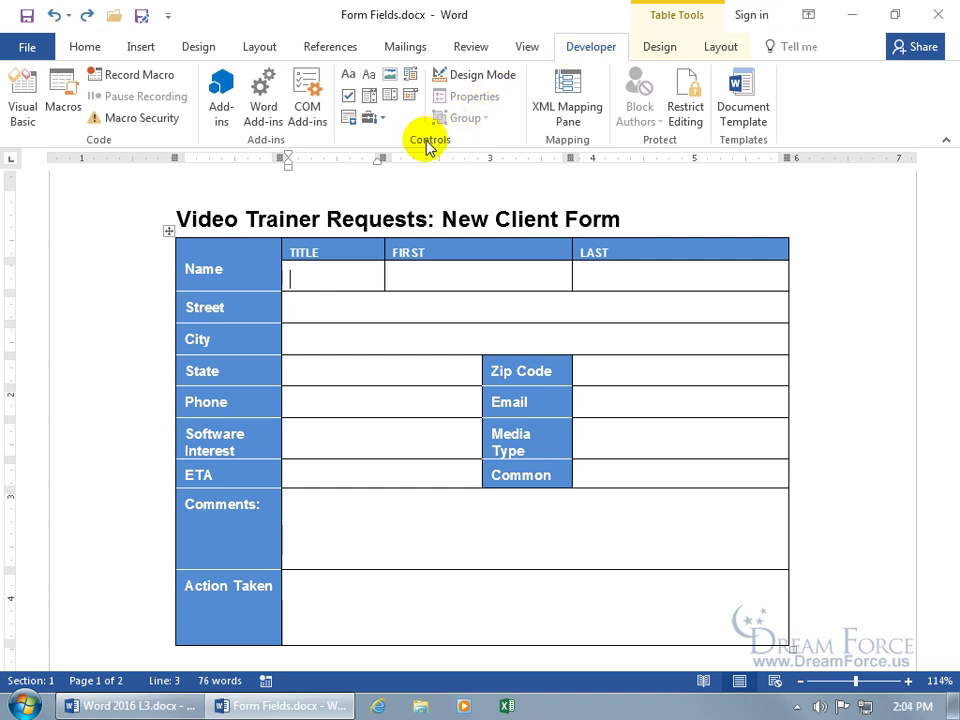
{"action": "left_click", "coordinate": [374, 122]}
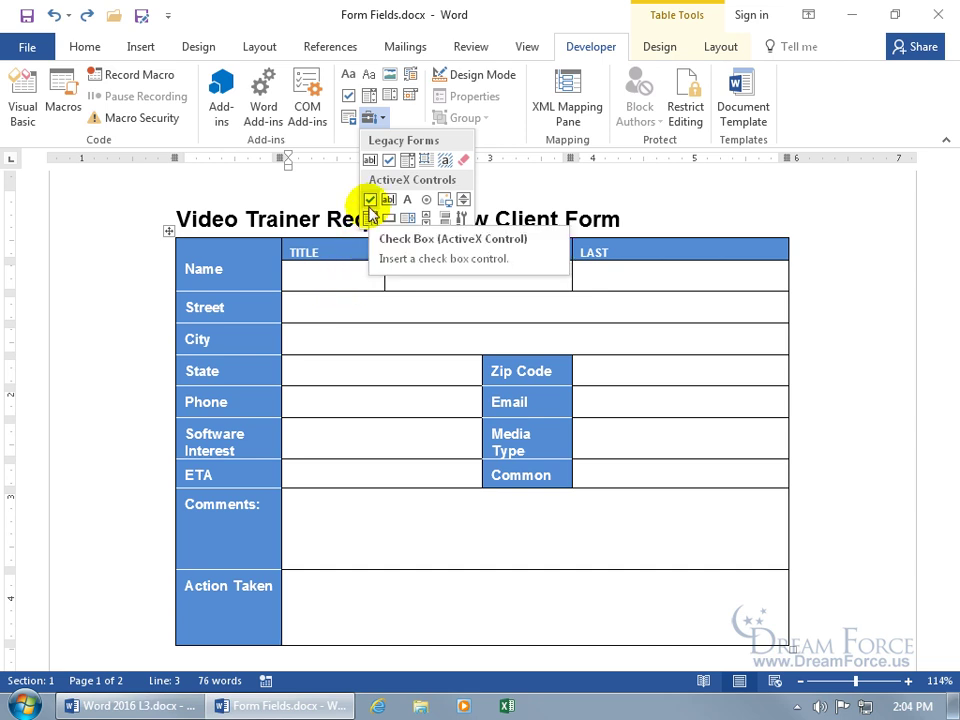
{"action": "left_click", "coordinate": [326, 279]}
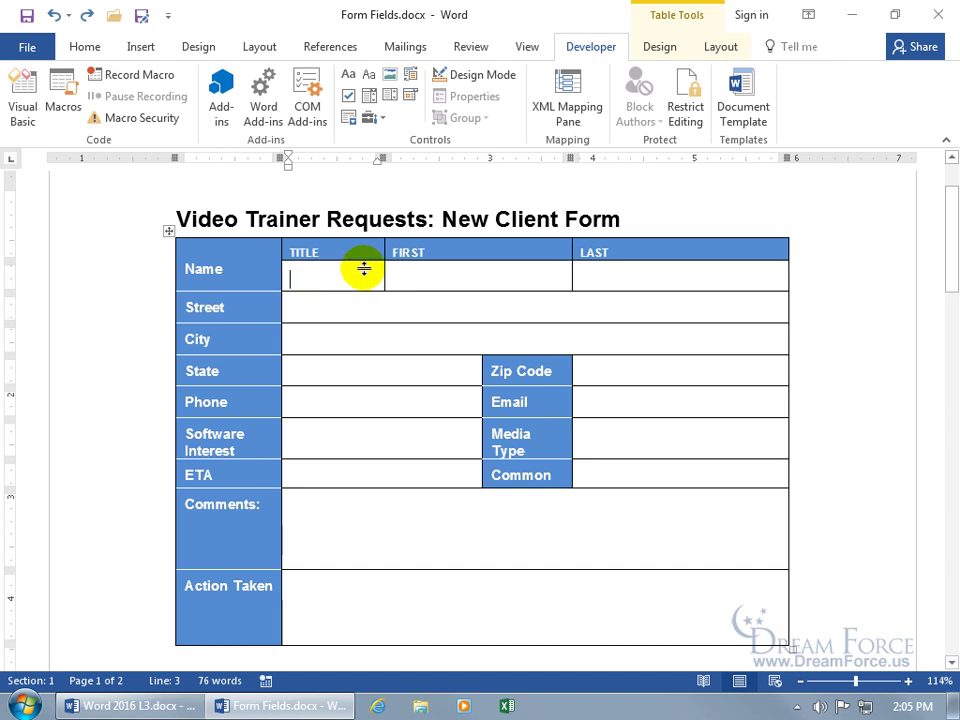
{"action": "left_click", "coordinate": [380, 120]}
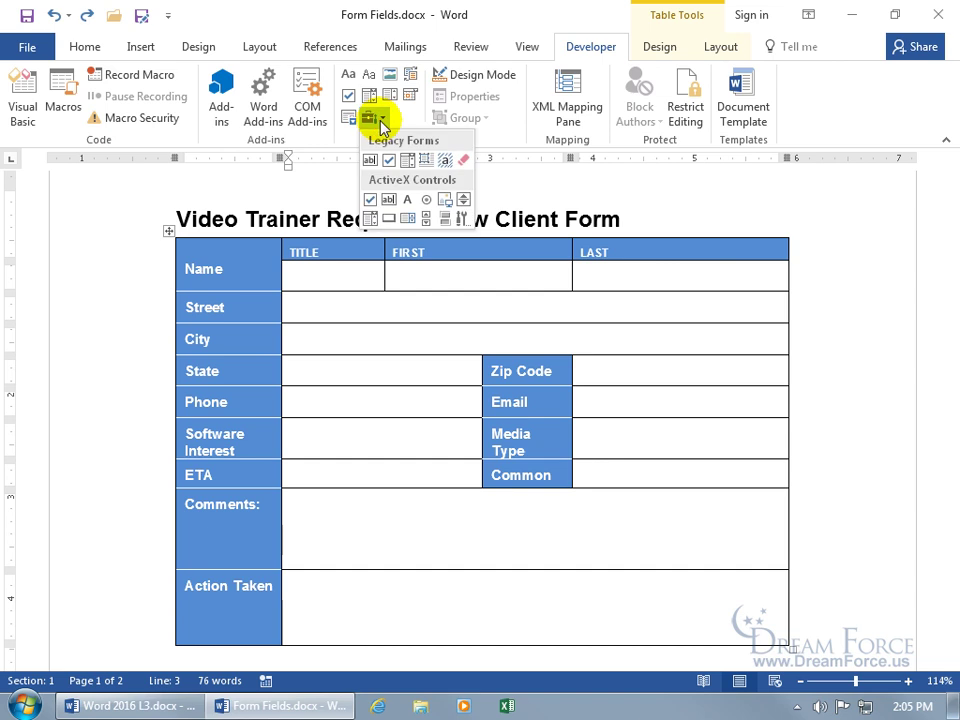
{"action": "left_click", "coordinate": [408, 163]}
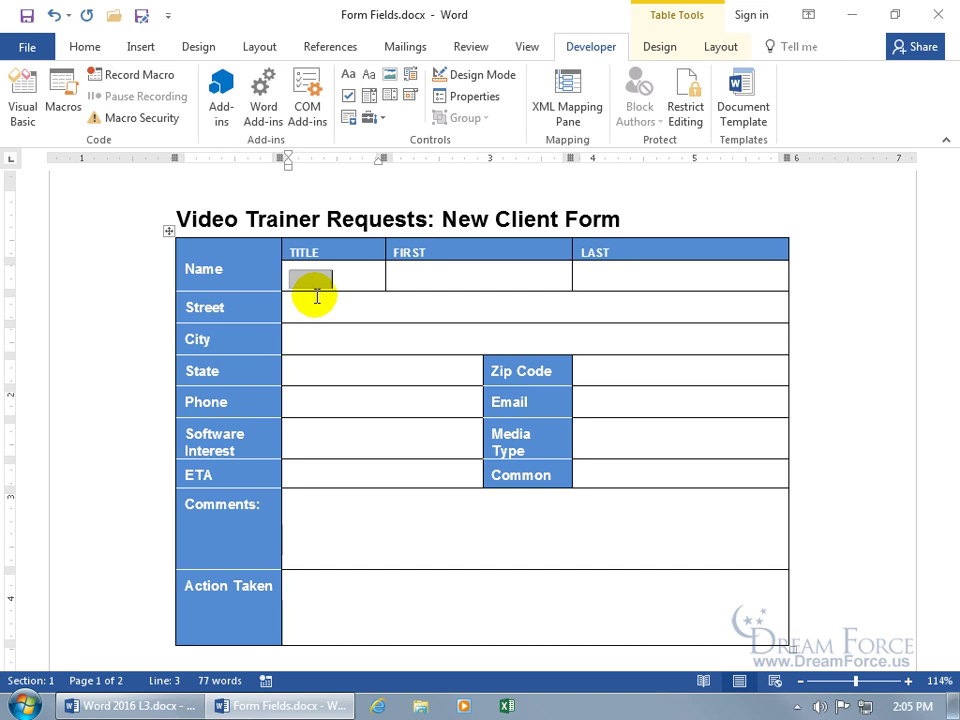
{"action": "left_click", "coordinate": [316, 280]}
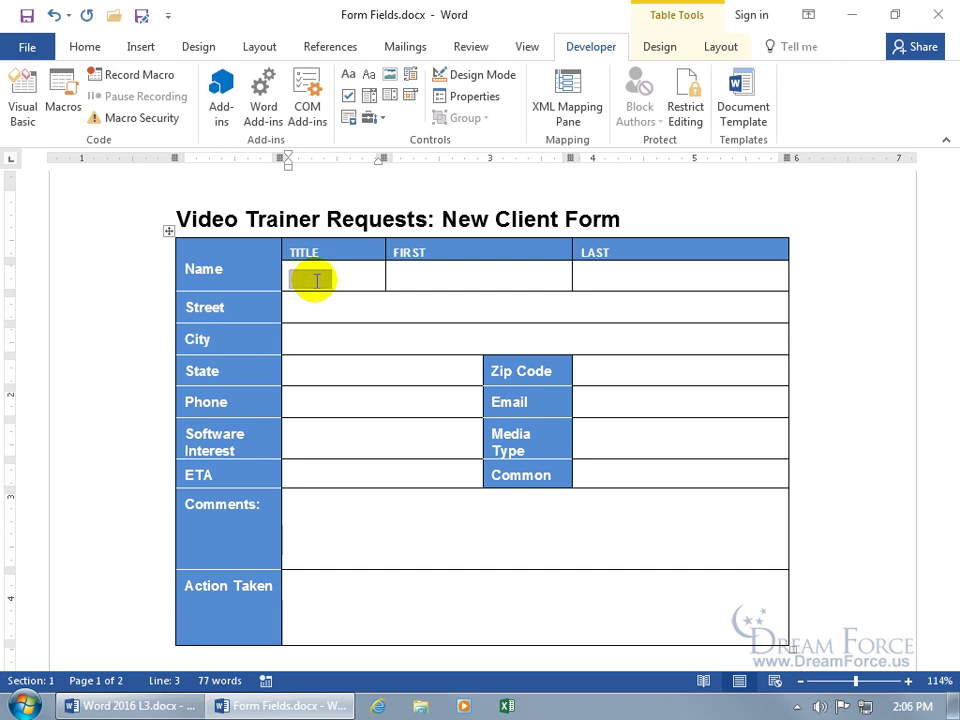
- Open Drop-Down Form Field Options for the TITLE field and type 'Mr' as a drop-down item
{"action": "right_click", "coordinate": [316, 280]}
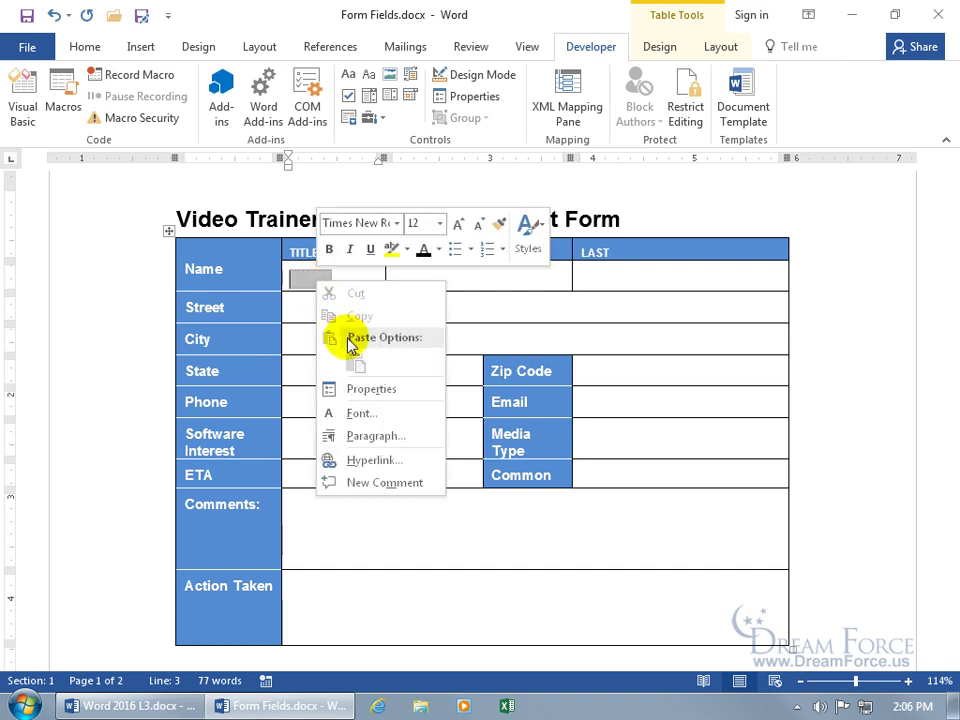
{"action": "left_click", "coordinate": [357, 391]}
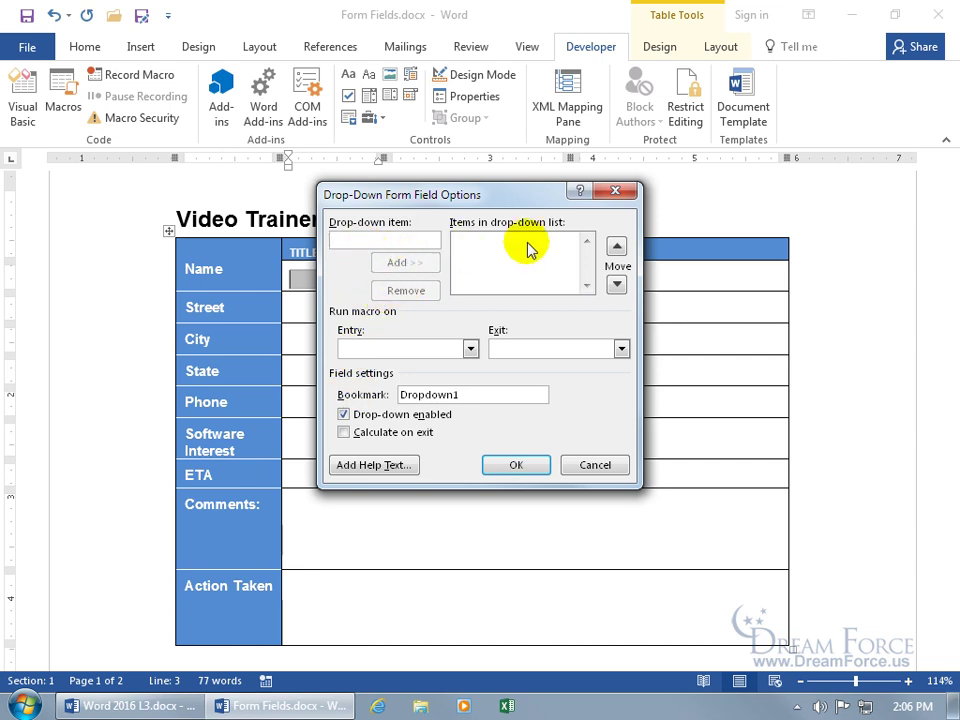
{"action": "left_click", "coordinate": [614, 191]}
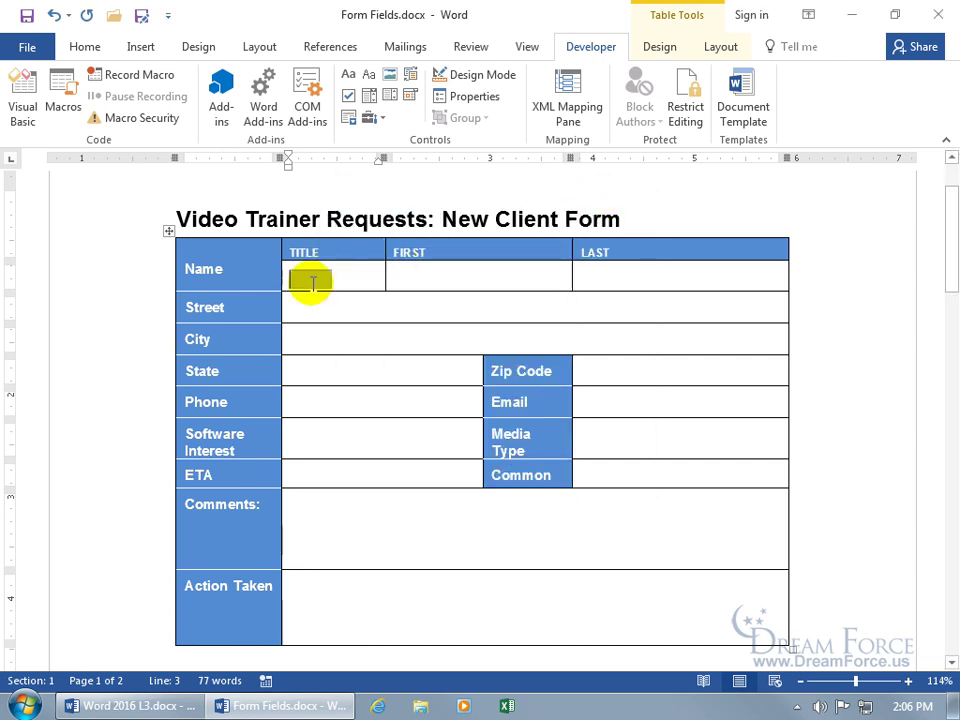
{"action": "left_click", "coordinate": [493, 103]}
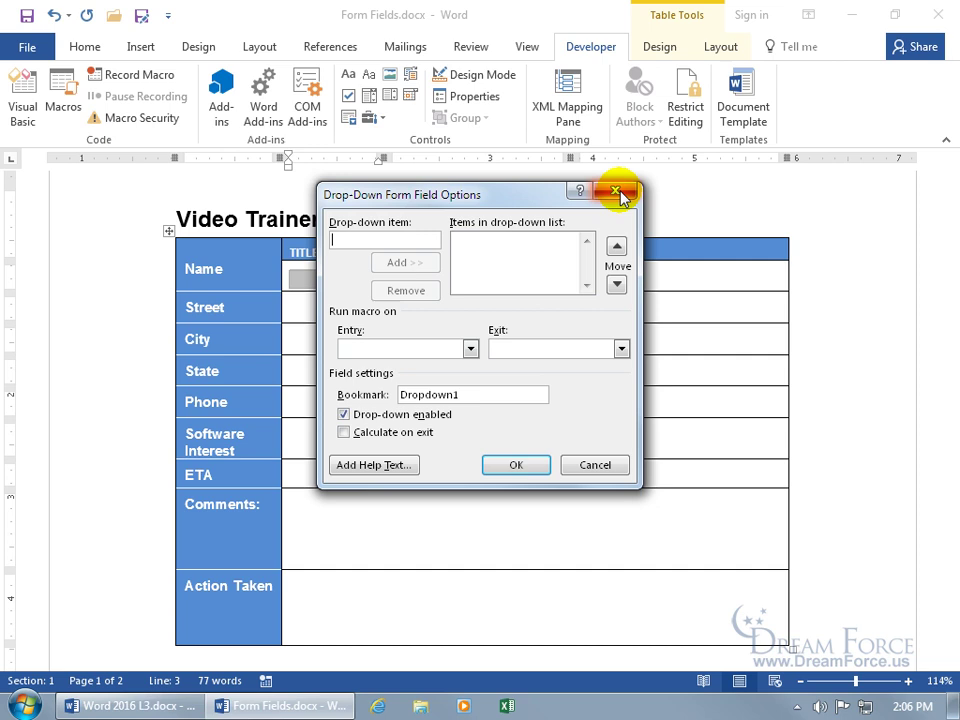
{"action": "left_click", "coordinate": [616, 192]}
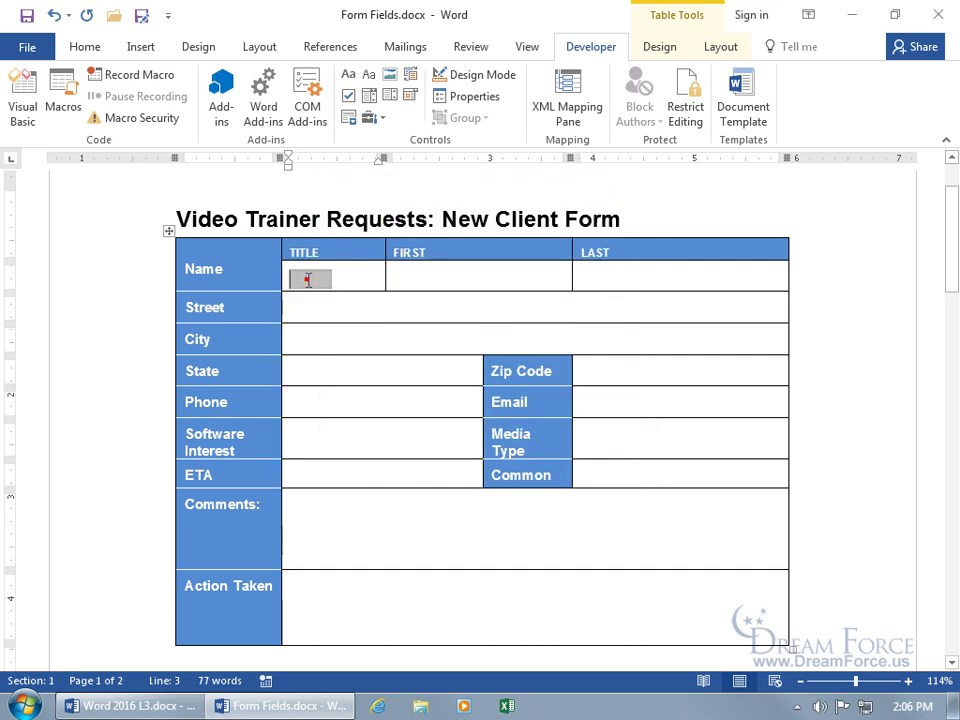
{"action": "double_click", "coordinate": [308, 280]}
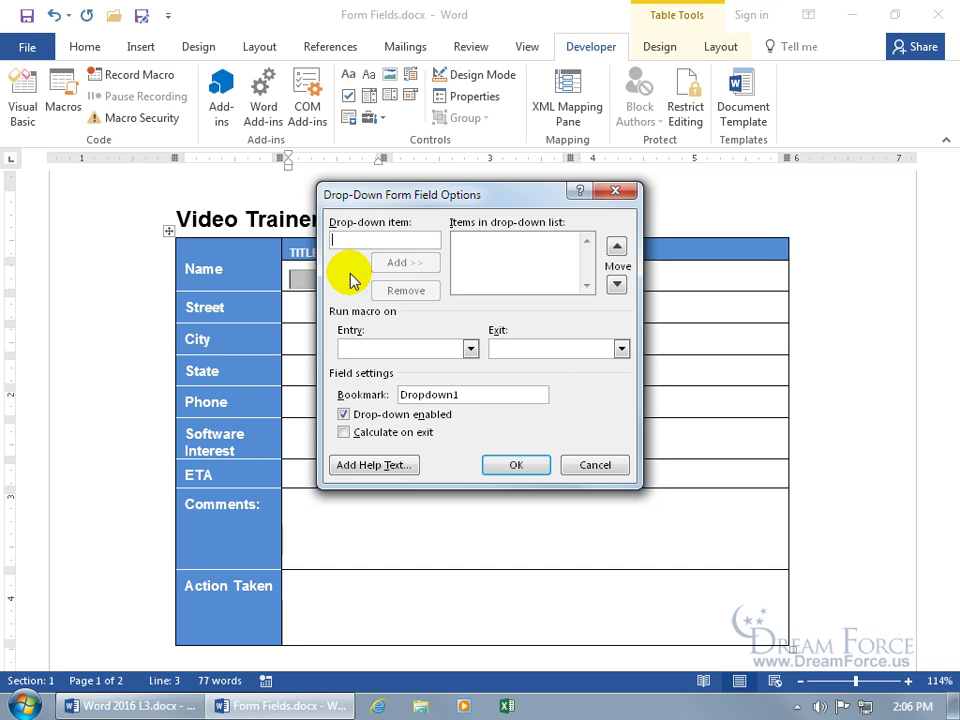
{"action": "type", "text": "Mr."}
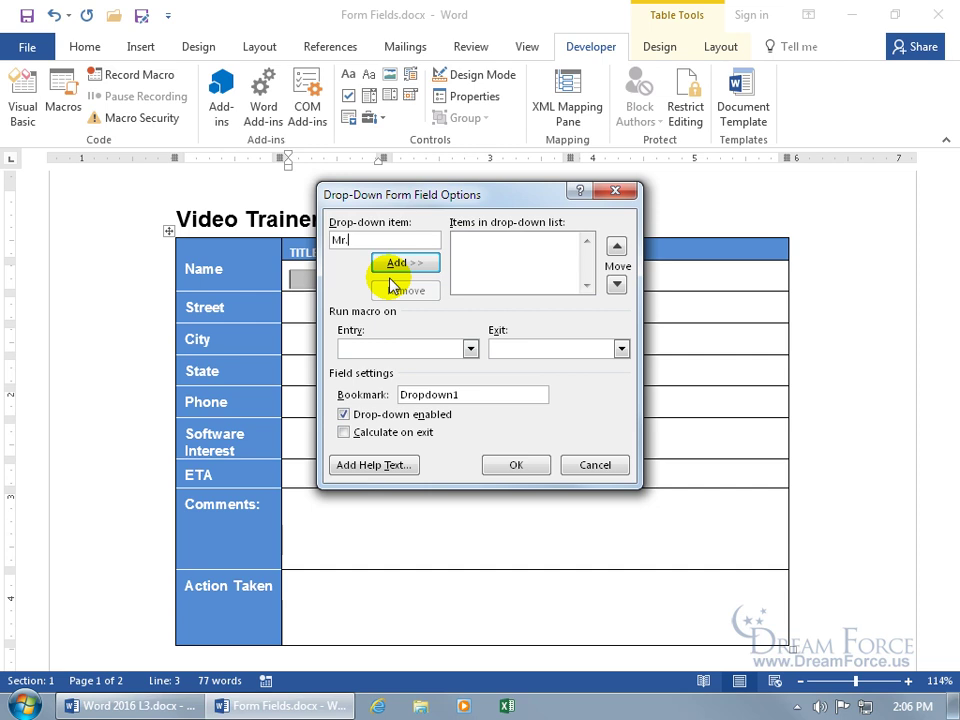
- Add Mr., Mrs. and Miss to the Title drop-down's item list
{"action": "left_click", "coordinate": [390, 272]}
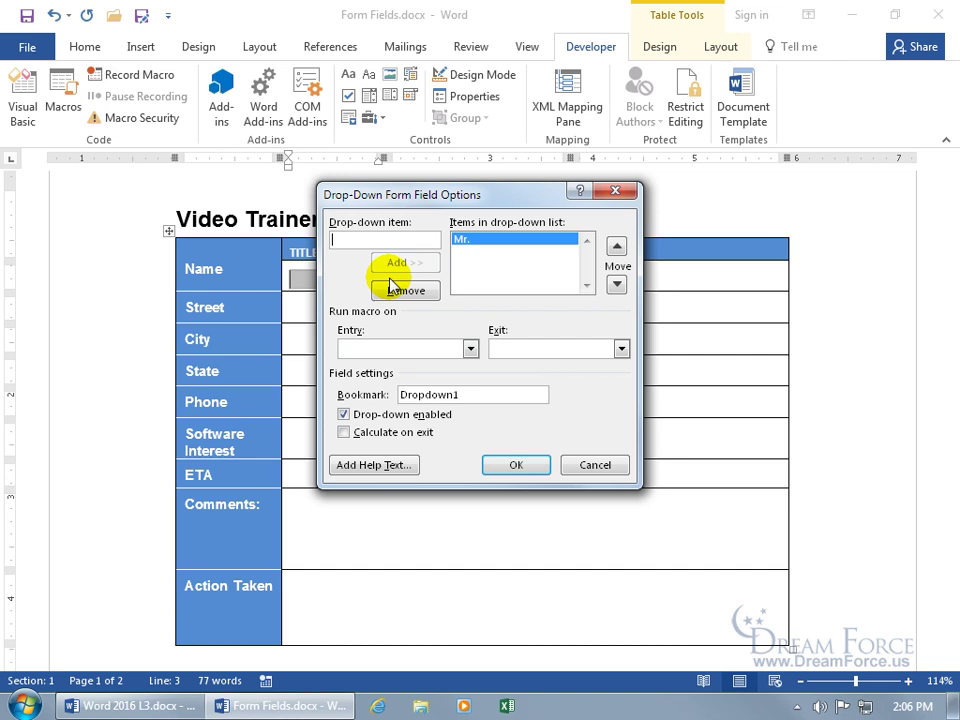
{"action": "type", "text": "Mrs"}
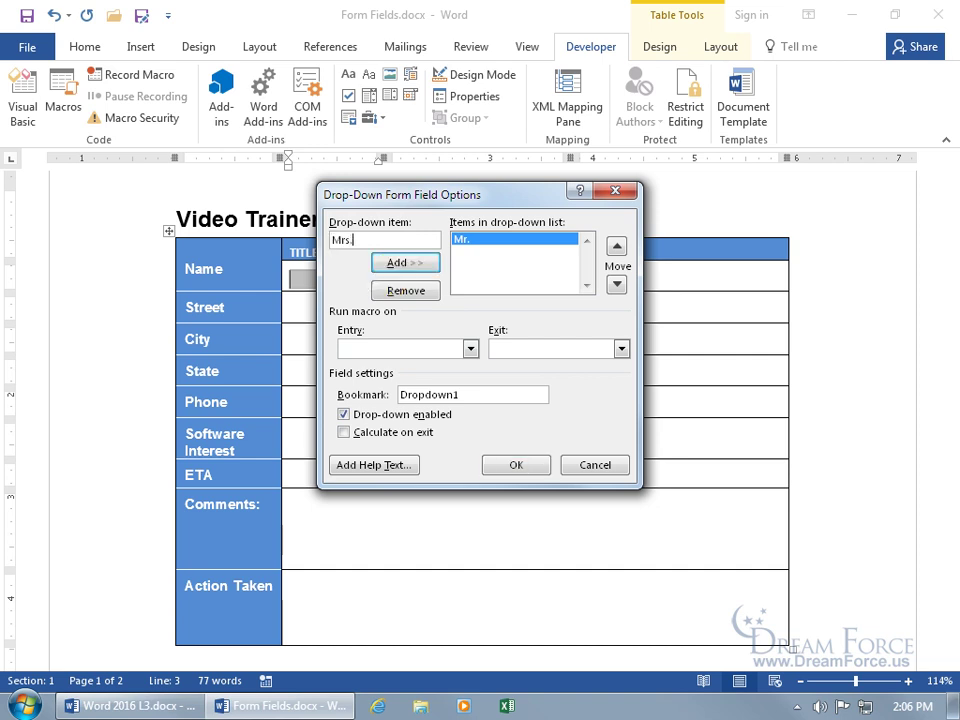
{"action": "type", "text": "."}
{"action": "key", "text": "Return"}
{"action": "type", "text": "Mis"}
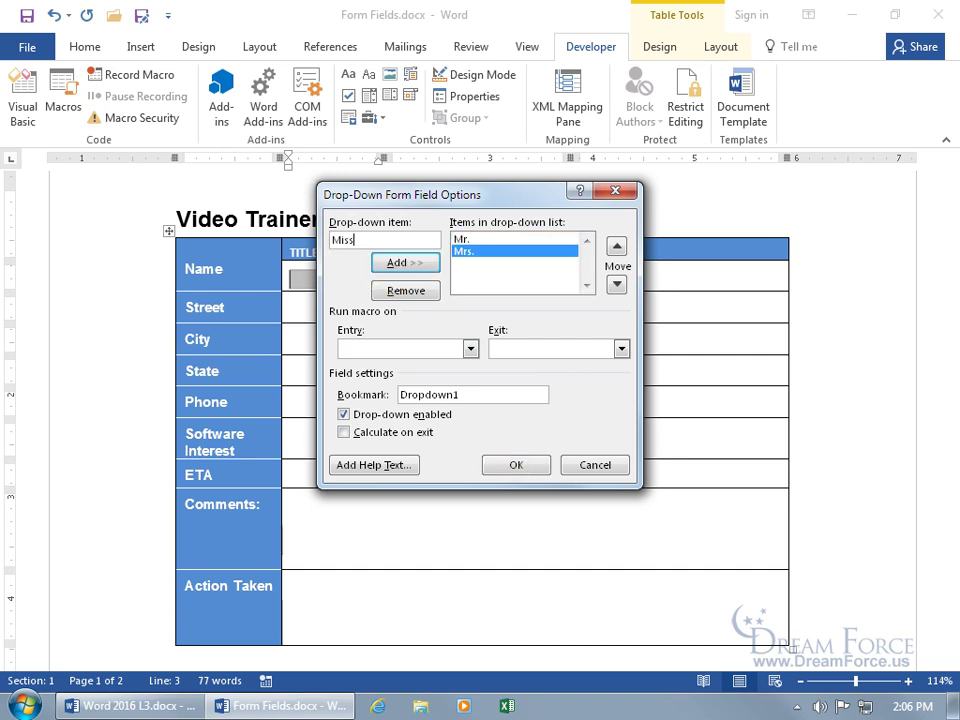
{"action": "type", "text": "s"}
{"action": "key", "text": "Return"}
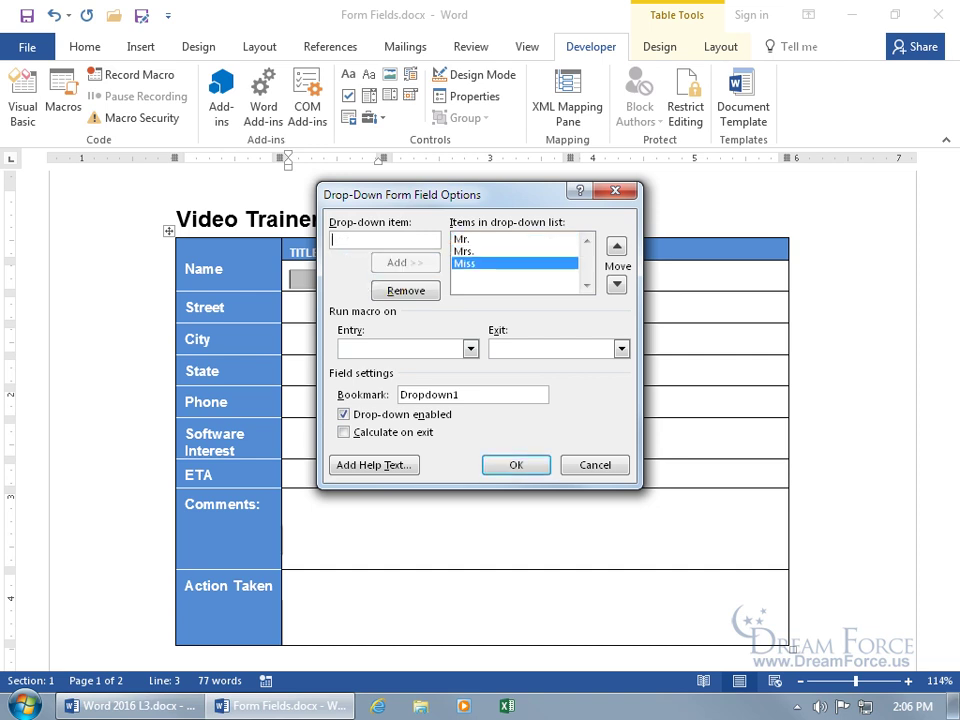
{"action": "left_click", "coordinate": [463, 240]}
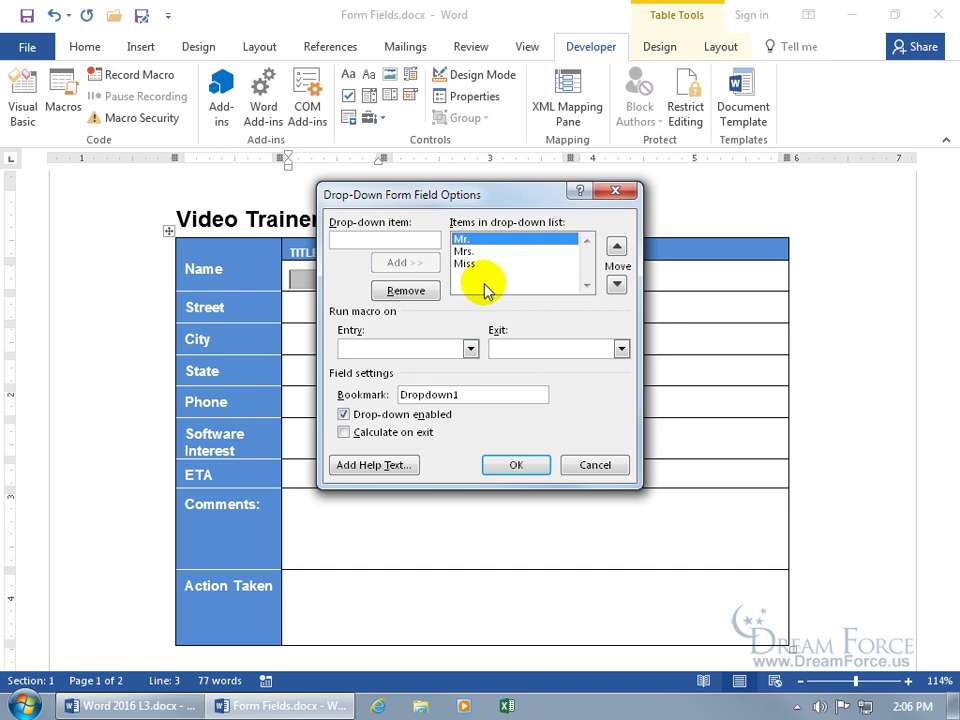
{"action": "left_click", "coordinate": [466, 251]}
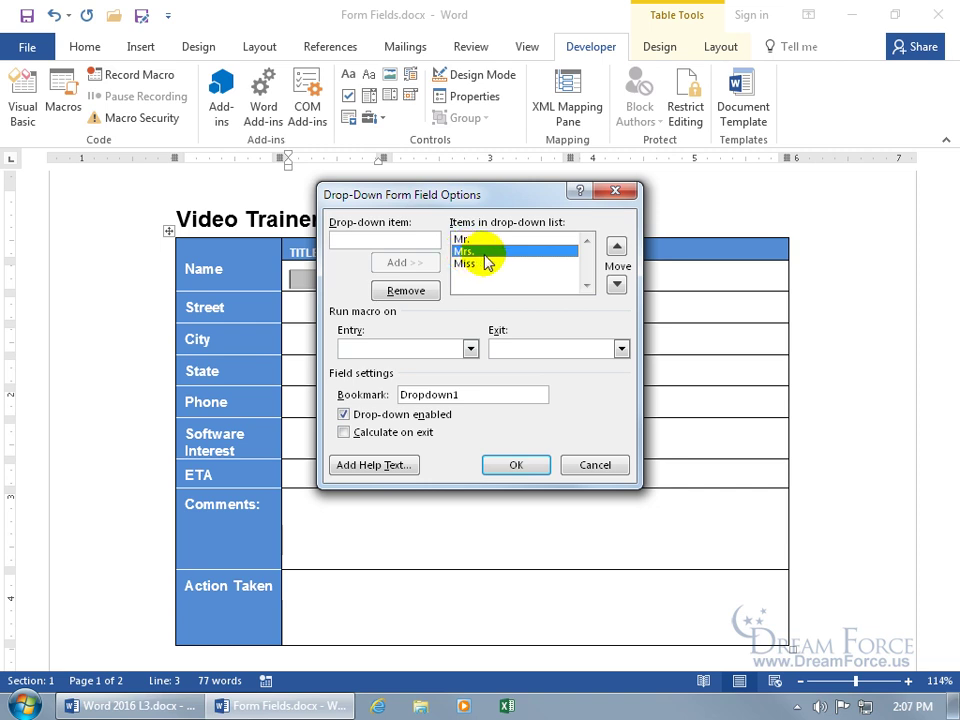
{"action": "left_click", "coordinate": [415, 240]}
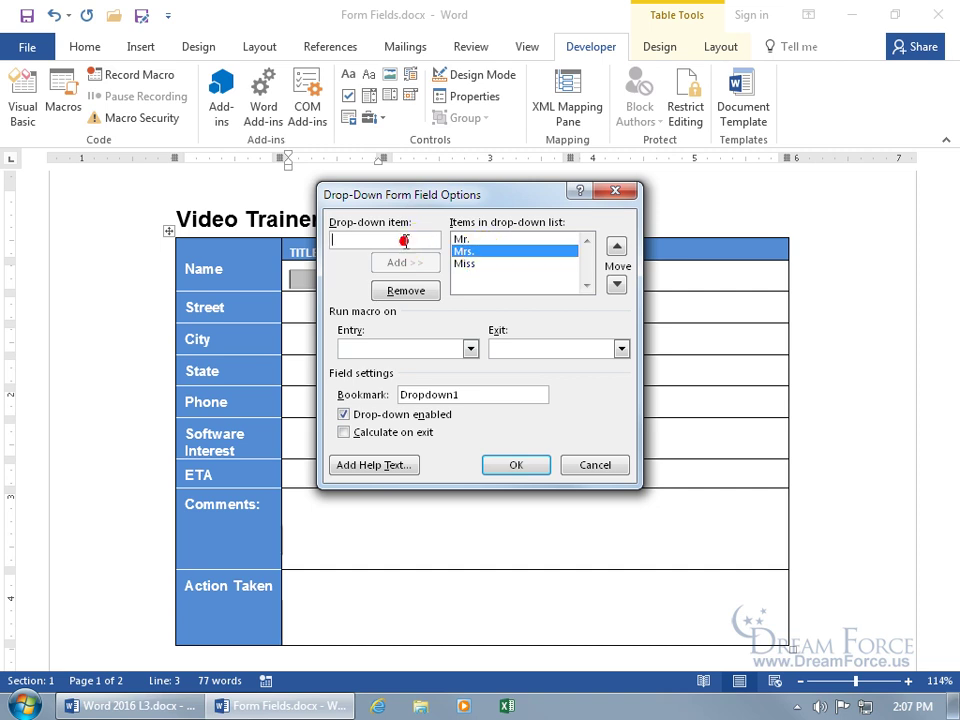
- Add 'Select One' to the item list, move it up, then remove and re-add it after Miss
{"action": "type", "text": "Select One"}
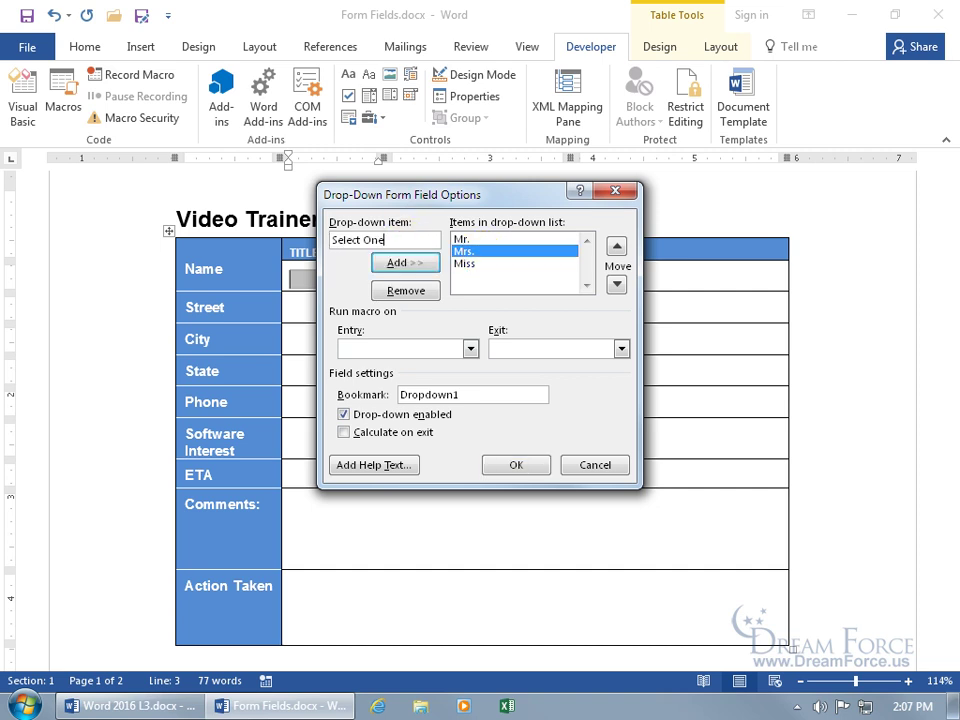
{"action": "key", "text": "Return"}
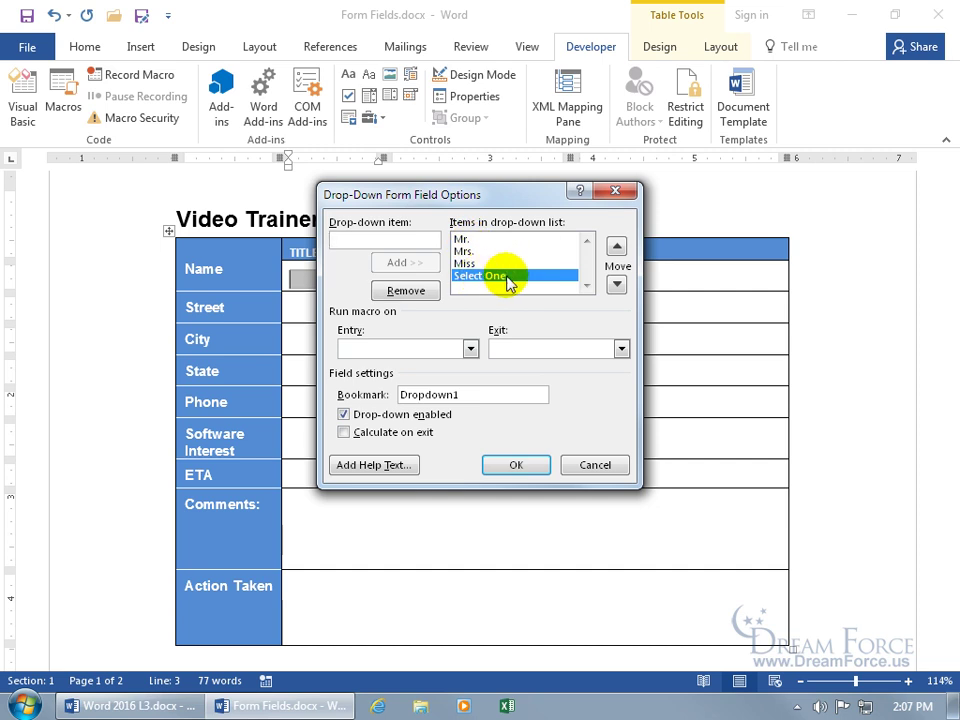
{"action": "left_click", "coordinate": [616, 247]}
{"action": "left_click", "coordinate": [616, 247]}
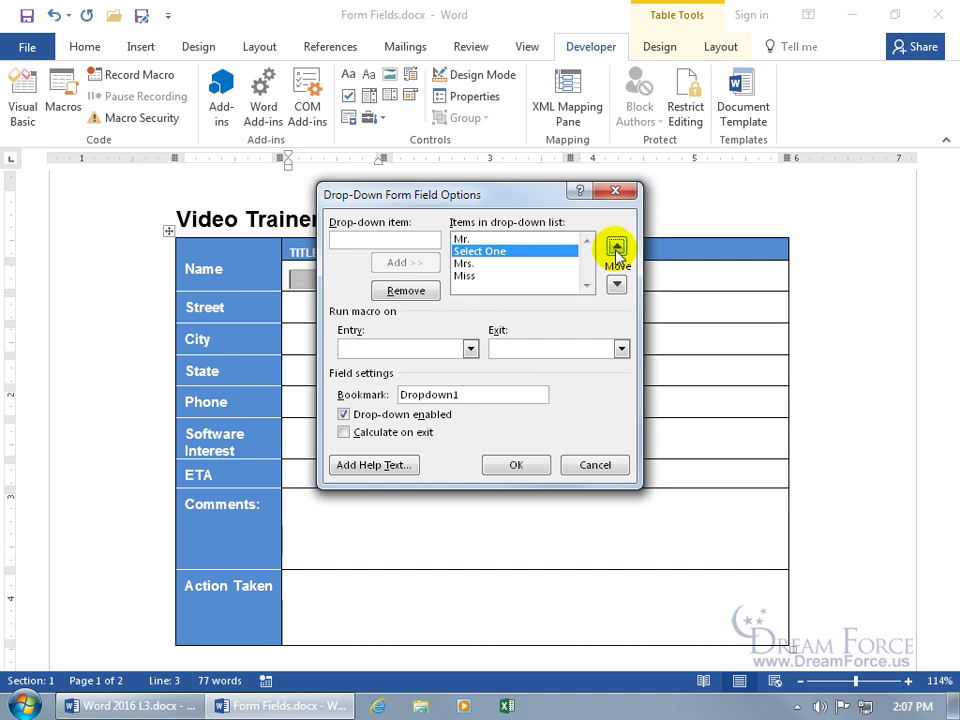
{"action": "left_click", "coordinate": [616, 247]}
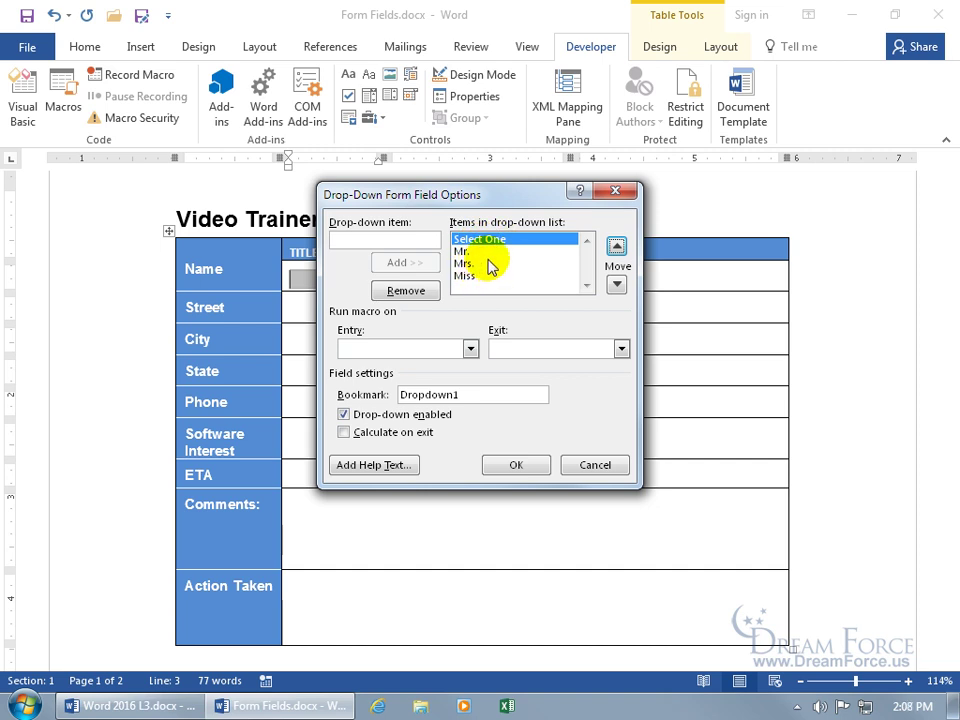
{"action": "left_click", "coordinate": [422, 291]}
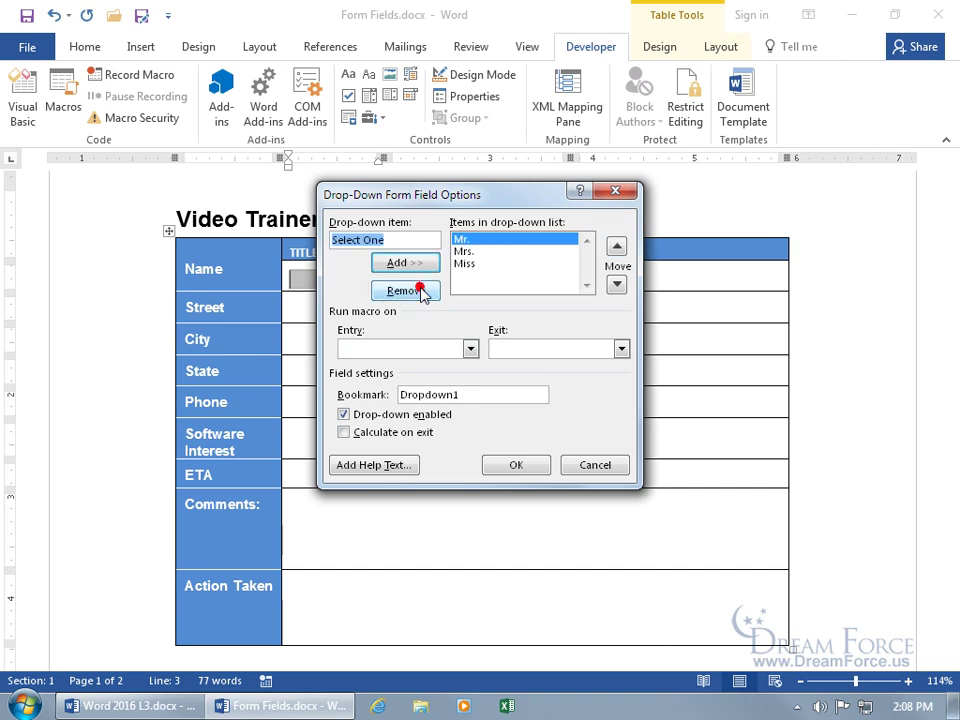
{"action": "left_click", "coordinate": [408, 264]}
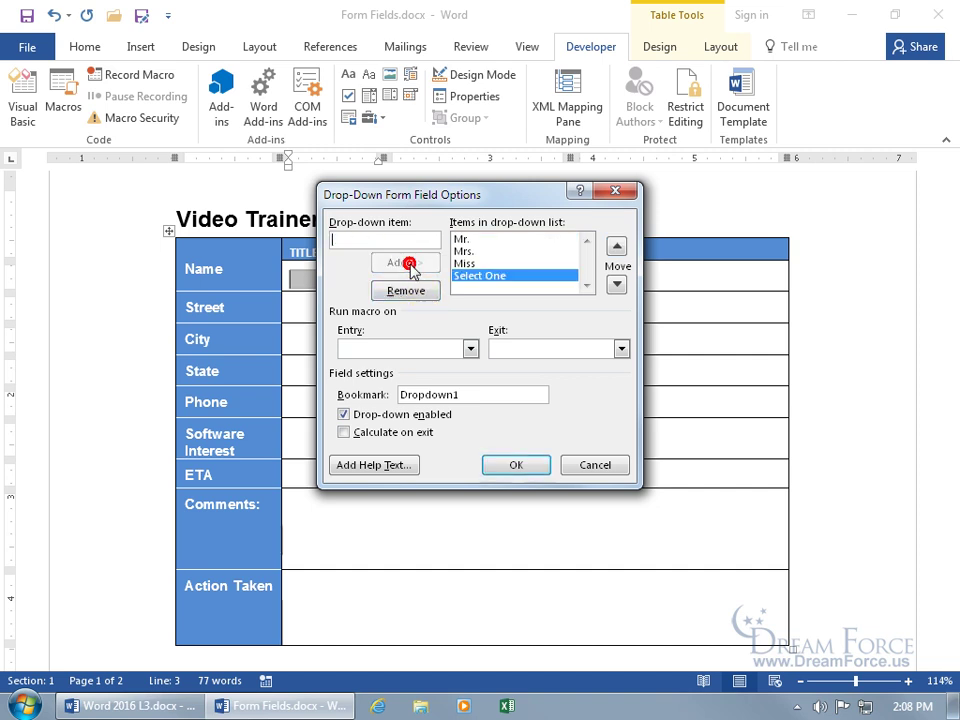
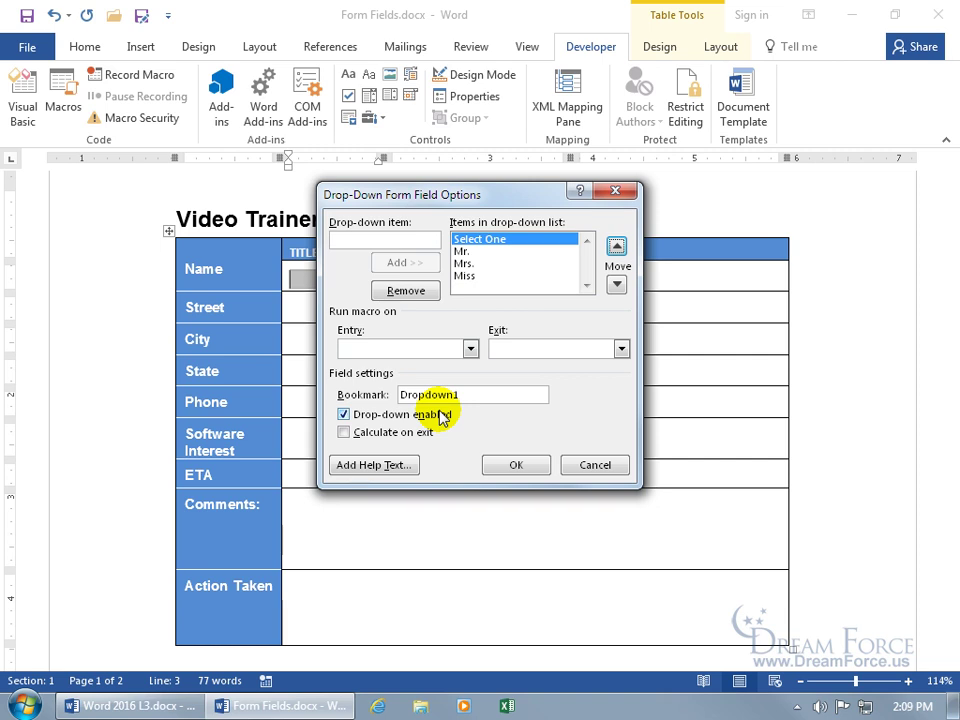
- Rename the drop-down field's bookmark from Dropdown1 to Title and confirm the options
{"action": "double_click", "coordinate": [452, 394]}
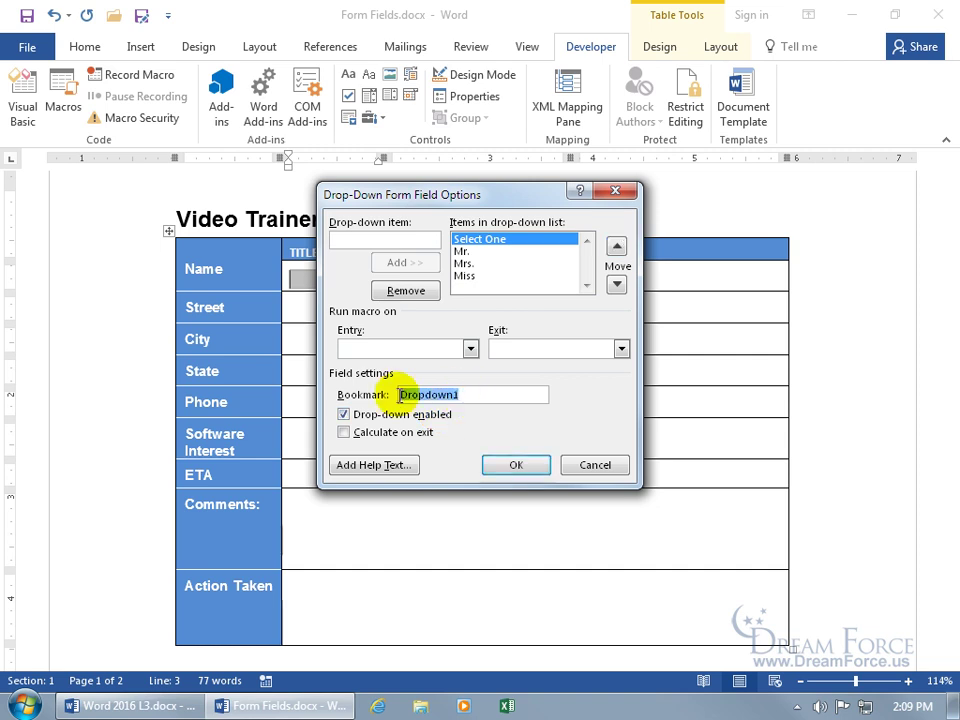
{"action": "type", "text": "Title"}
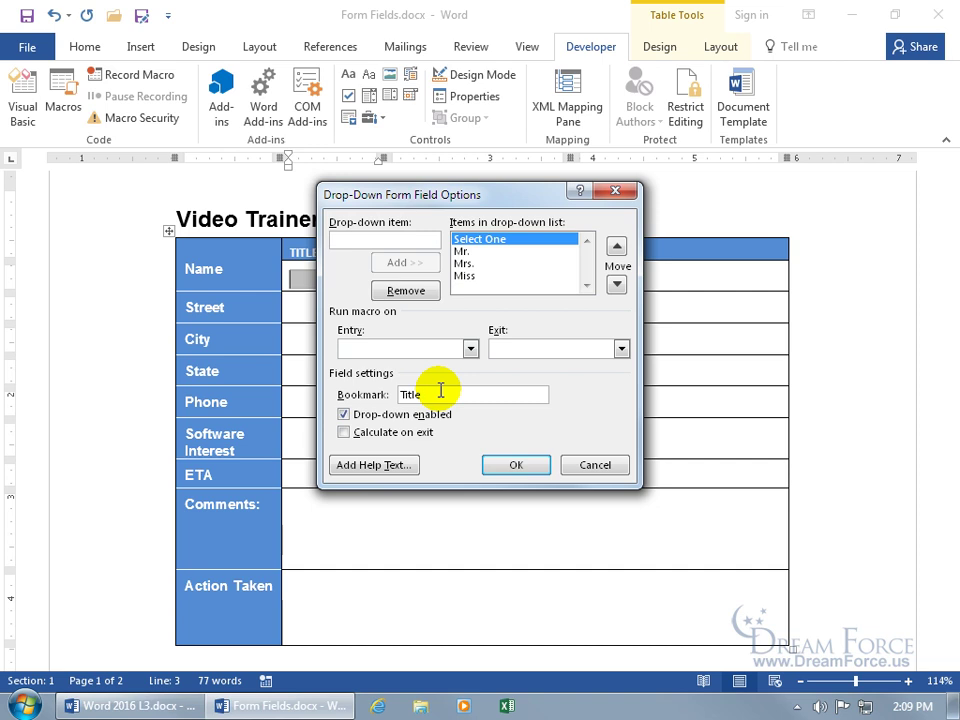
{"action": "left_click", "coordinate": [514, 464]}
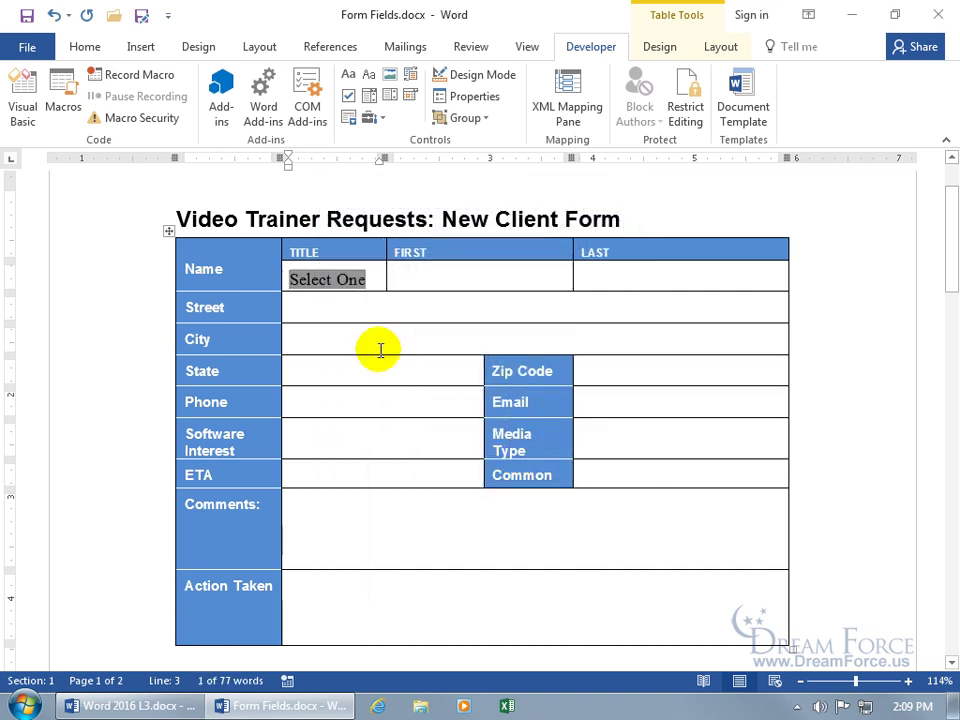
- Deselect the Select One field, move into the FIRST cell and show the Legacy Tools list
{"action": "left_click", "coordinate": [343, 280]}
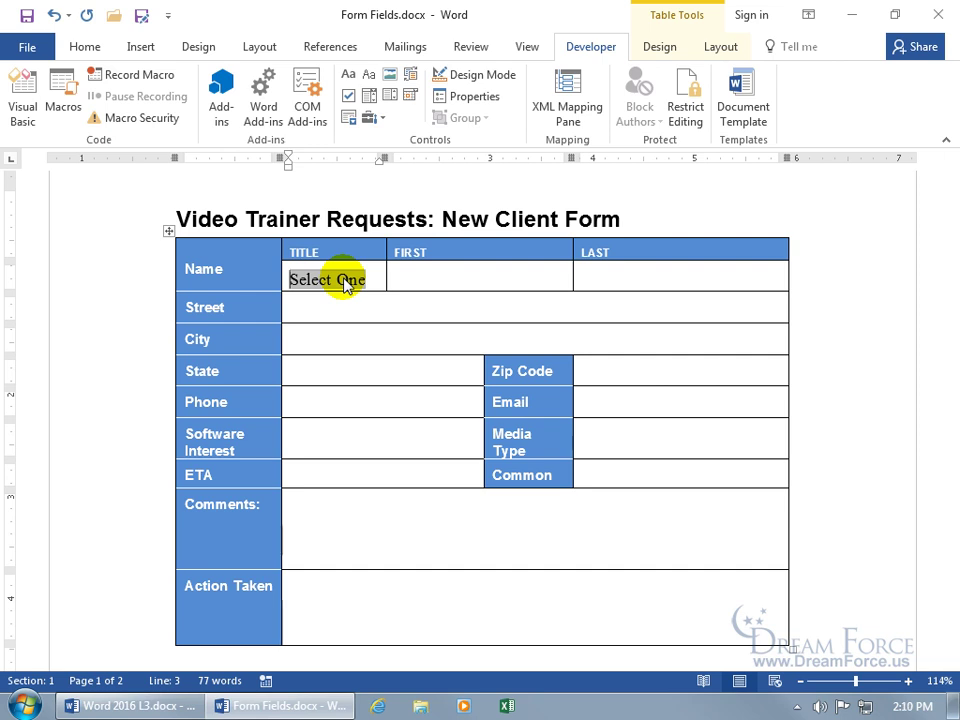
{"action": "left_click", "coordinate": [416, 276]}
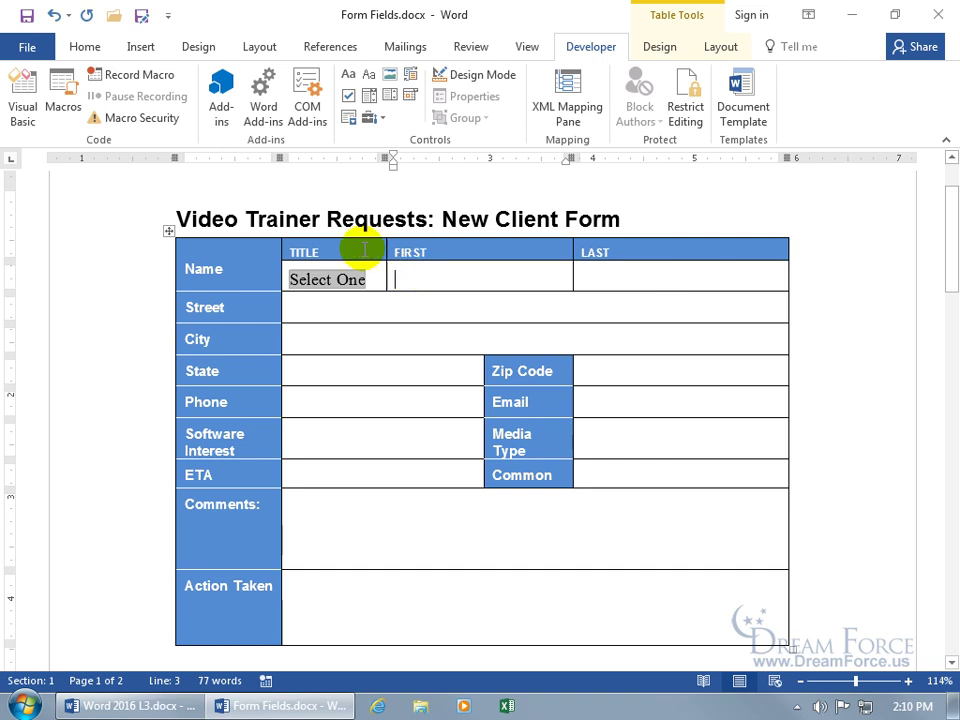
{"action": "left_click", "coordinate": [372, 119]}
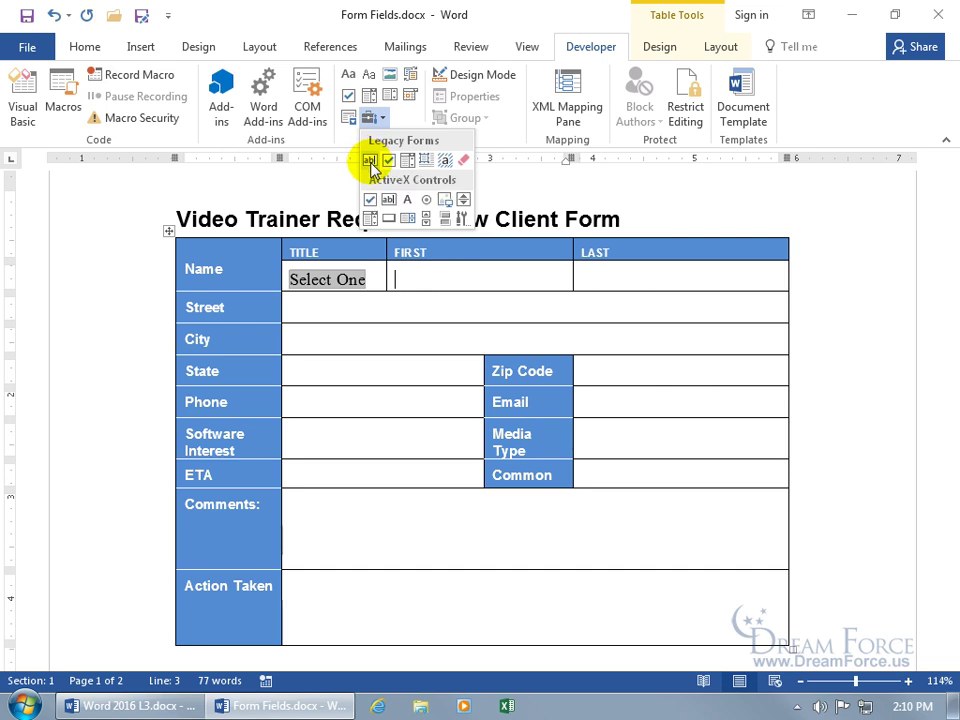
- Insert a text form field in the FIRST cell and keep its type as Regular text
{"action": "left_click", "coordinate": [370, 161]}
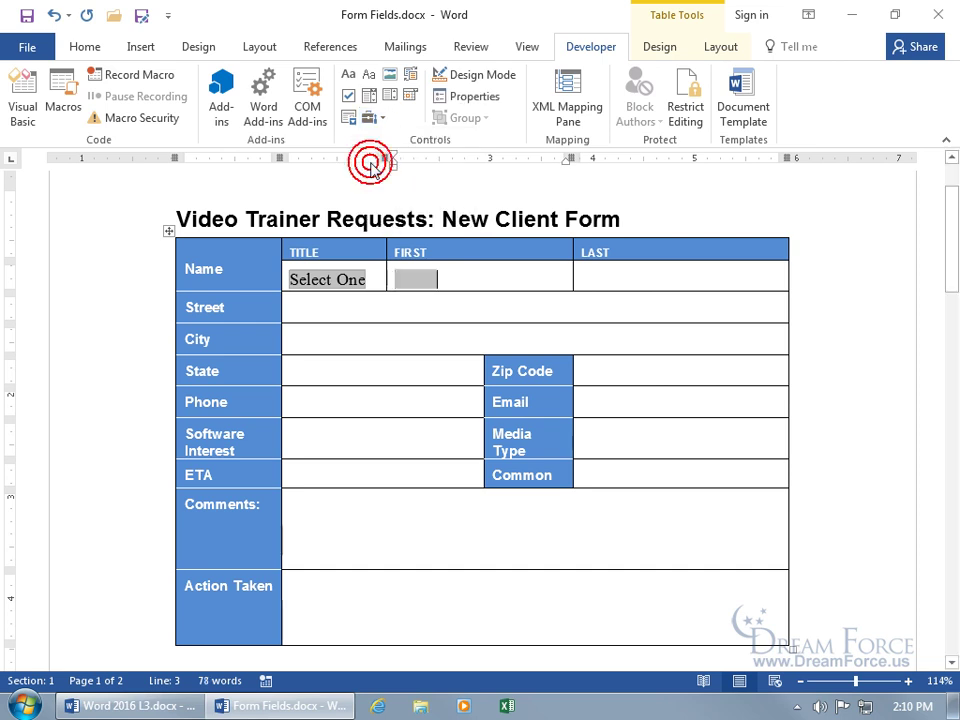
{"action": "double_click", "coordinate": [422, 282]}
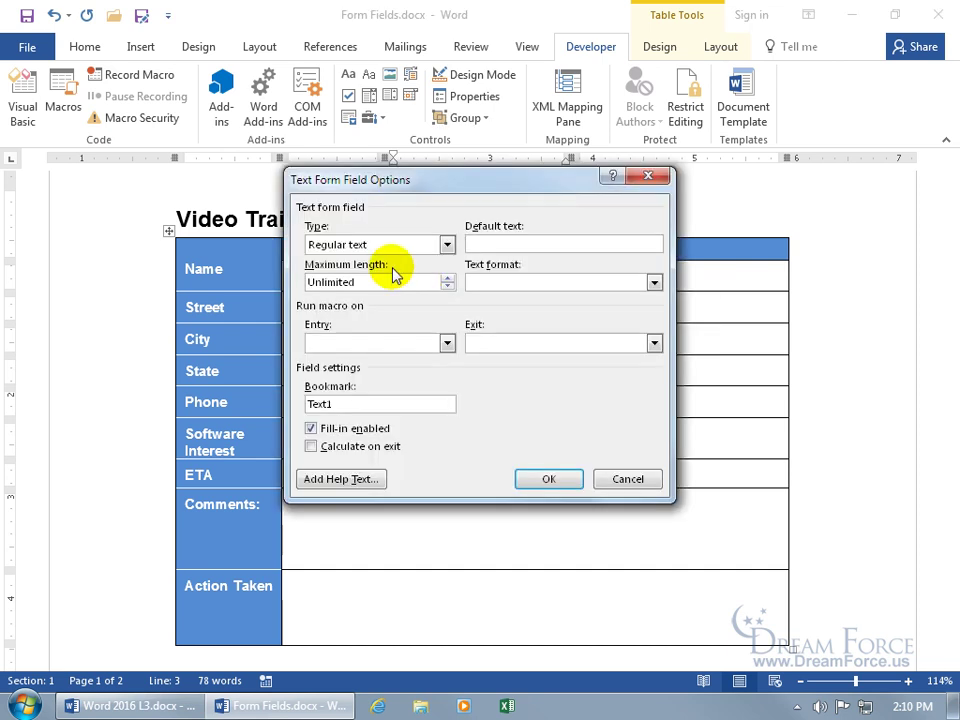
{"action": "left_click", "coordinate": [447, 246]}
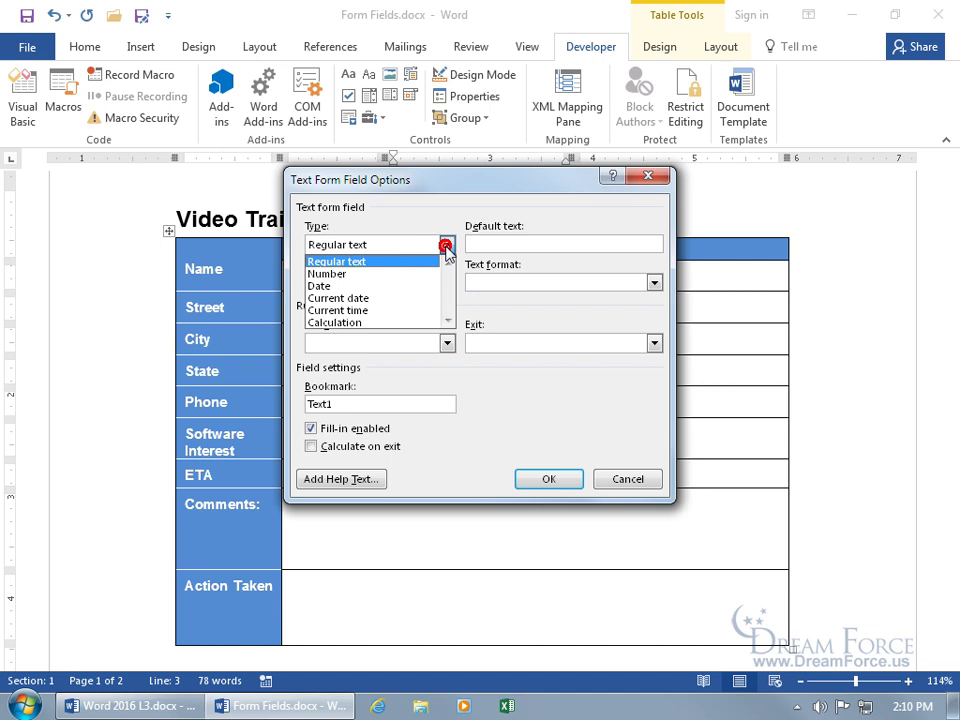
{"action": "left_click", "coordinate": [421, 262]}
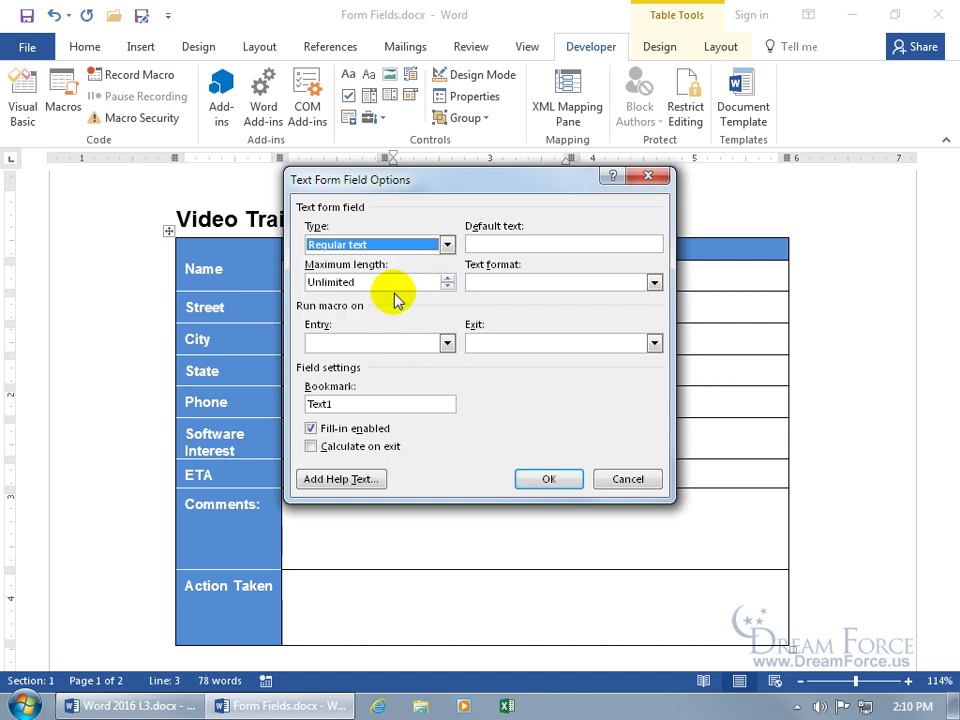
- Leave the maximum length at Unlimited and move the options dialog off the table headings
{"action": "left_click", "coordinate": [448, 279]}
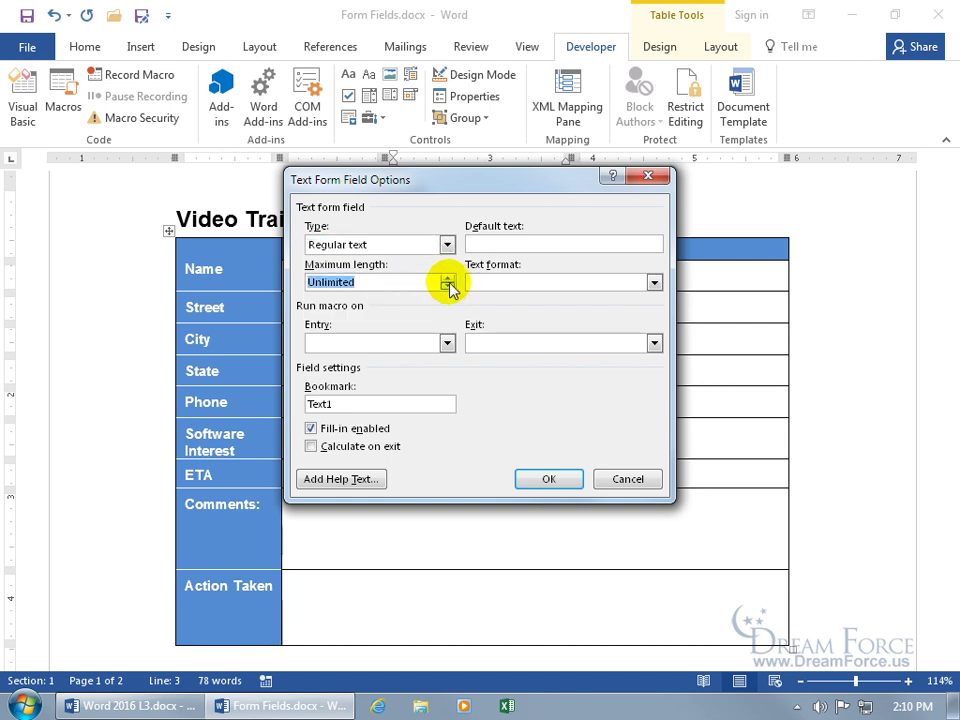
{"action": "left_click", "coordinate": [448, 279]}
{"action": "left_click", "coordinate": [448, 279]}
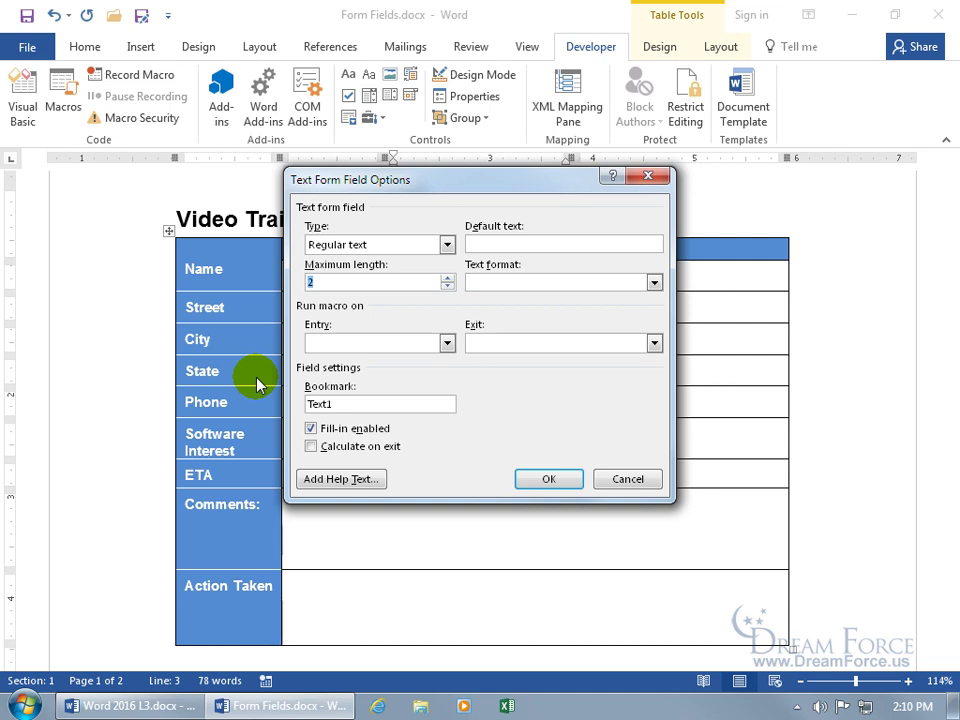
{"action": "left_click", "coordinate": [447, 287]}
{"action": "left_click", "coordinate": [447, 287]}
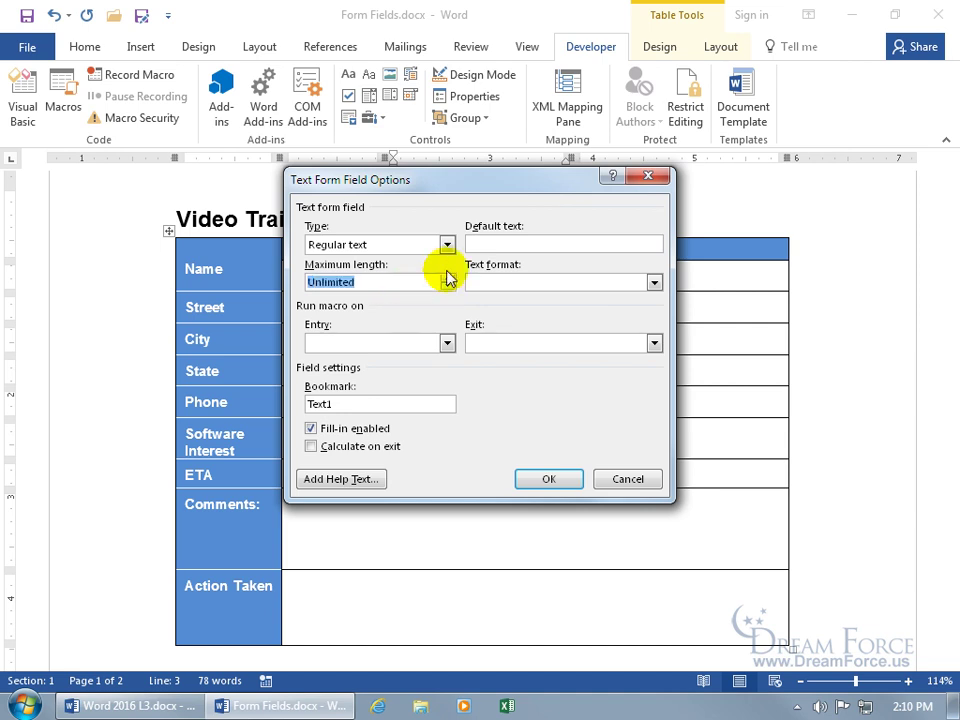
{"action": "left_click", "coordinate": [489, 243]}
{"action": "left_click_drag", "start_coordinate": [489, 178], "coordinate": [499, 330]}
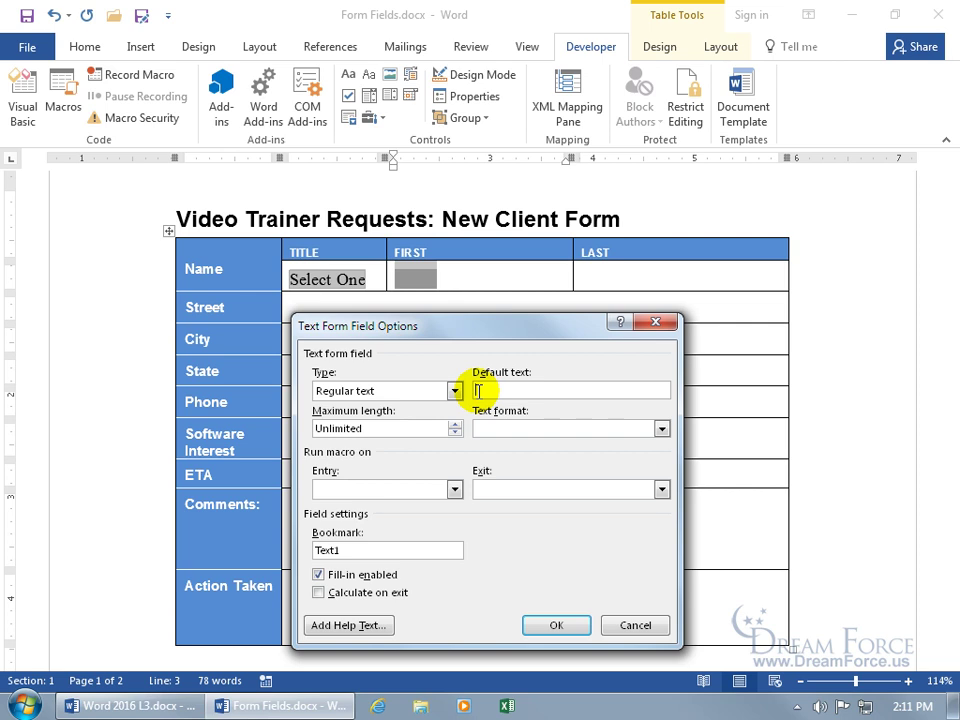
- Enter First Name as the default text, trying Uppercase then First capital formats
{"action": "type", "text": "First Name"}
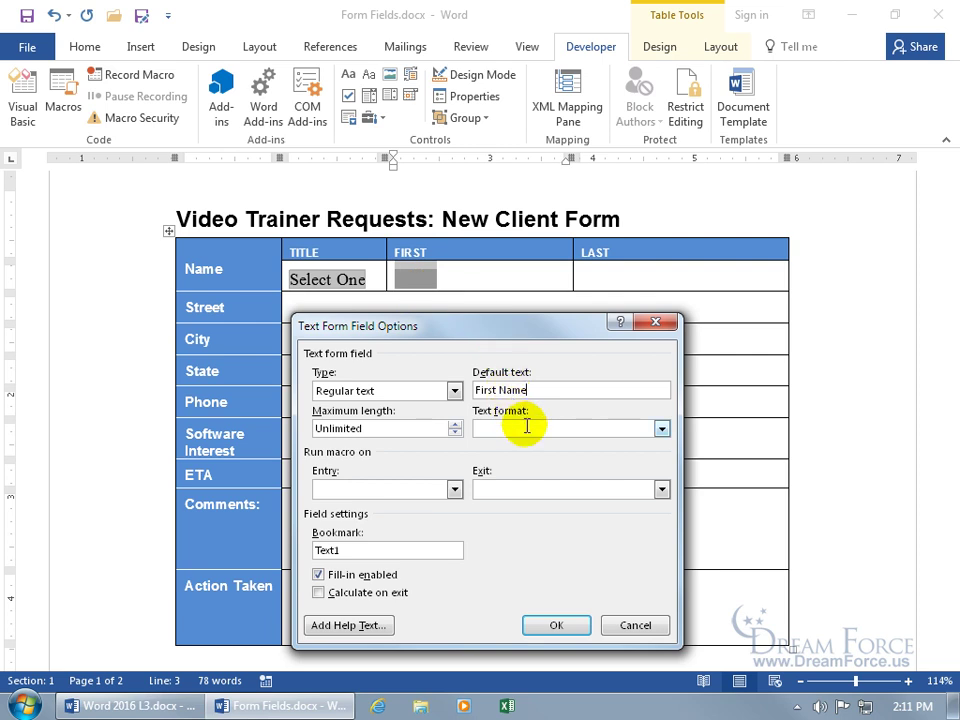
{"action": "left_click", "coordinate": [661, 429]}
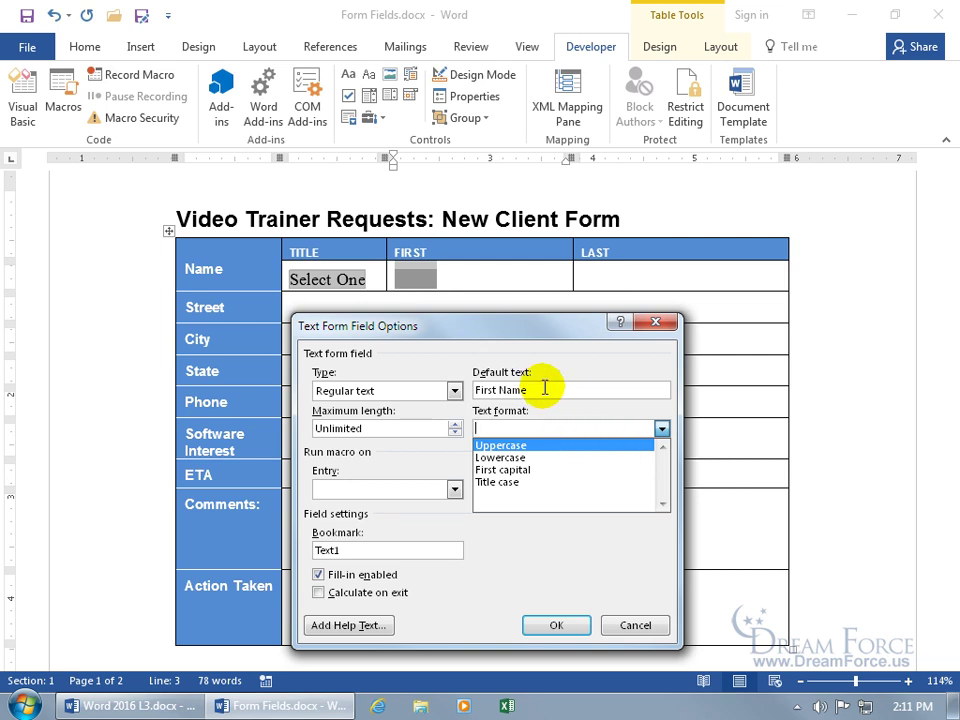
{"action": "left_click", "coordinate": [532, 446]}
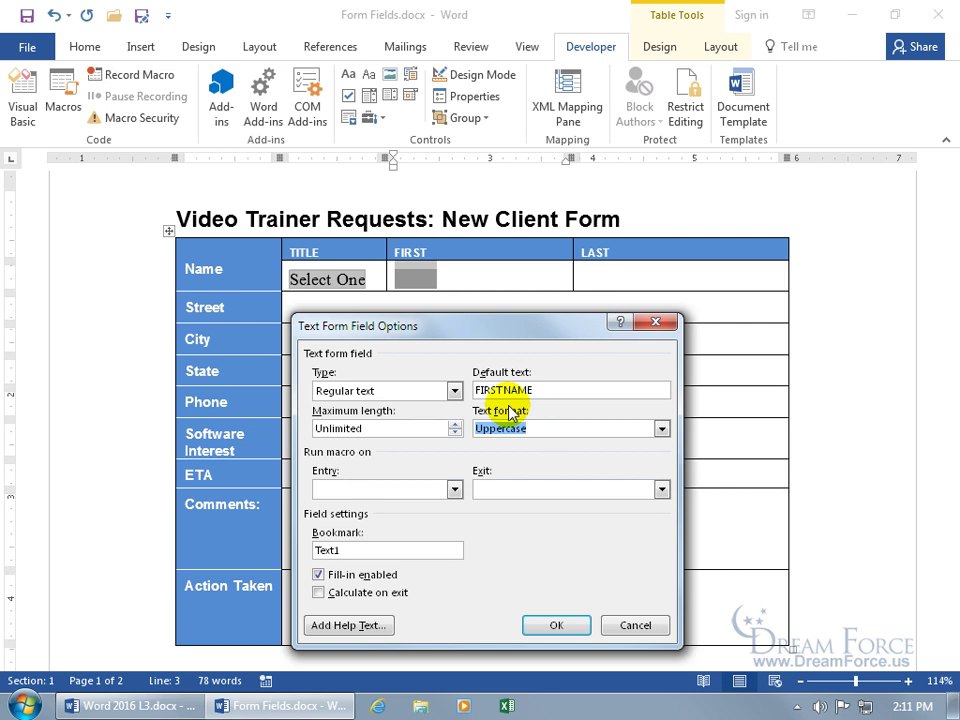
{"action": "left_click", "coordinate": [661, 429]}
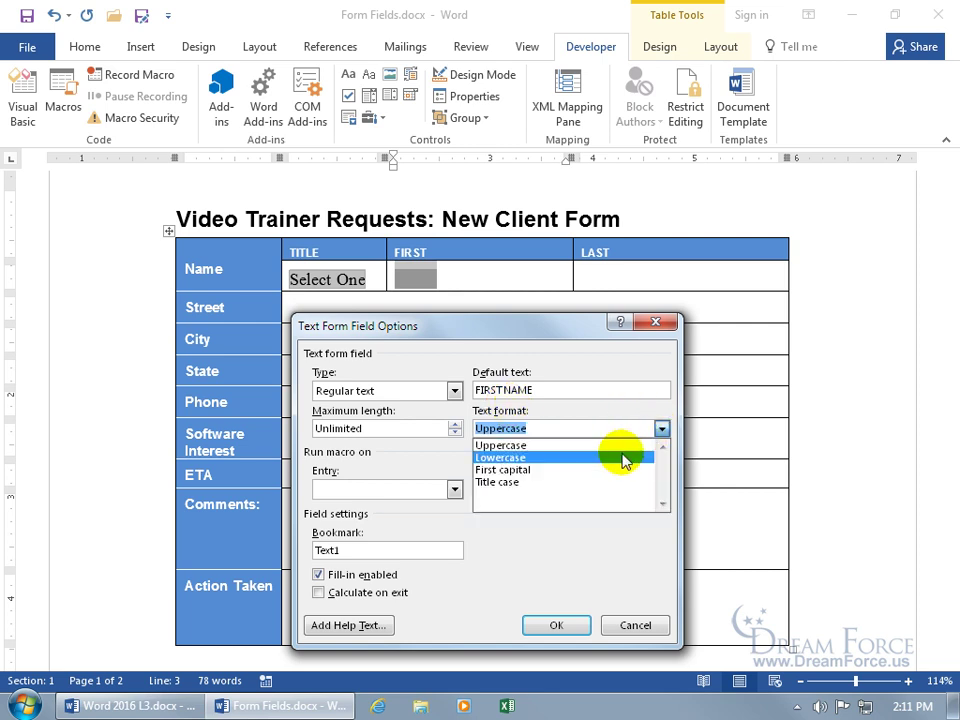
{"action": "left_click", "coordinate": [601, 478]}
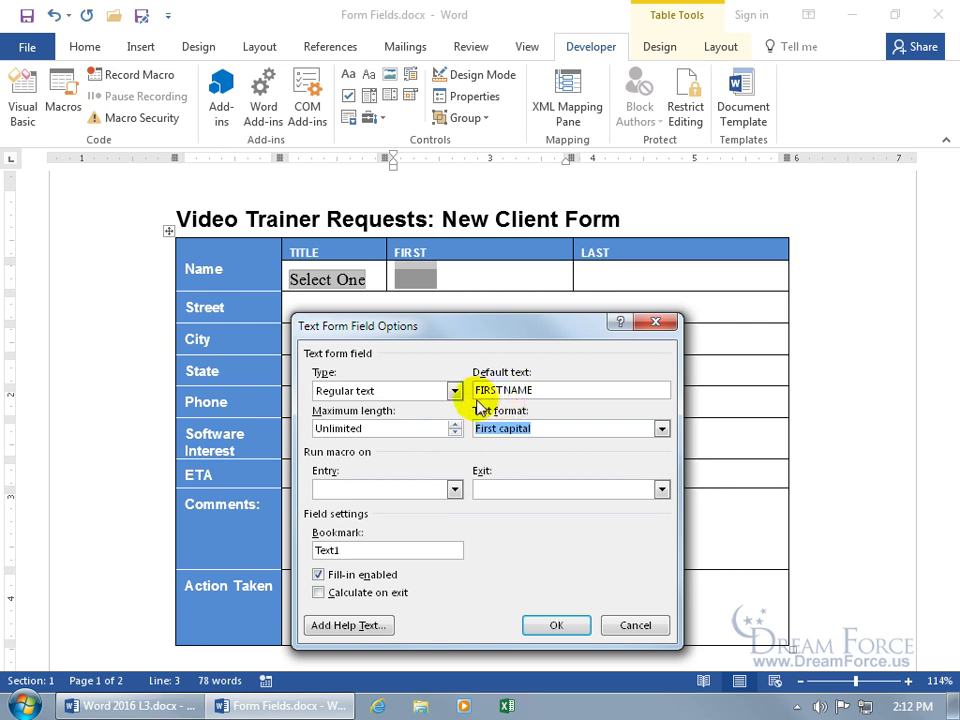
- Retype the default text, apply Title case, and enter First Name as the bookmark
{"action": "double_click", "coordinate": [549, 390]}
{"action": "type", "text": "fir"}
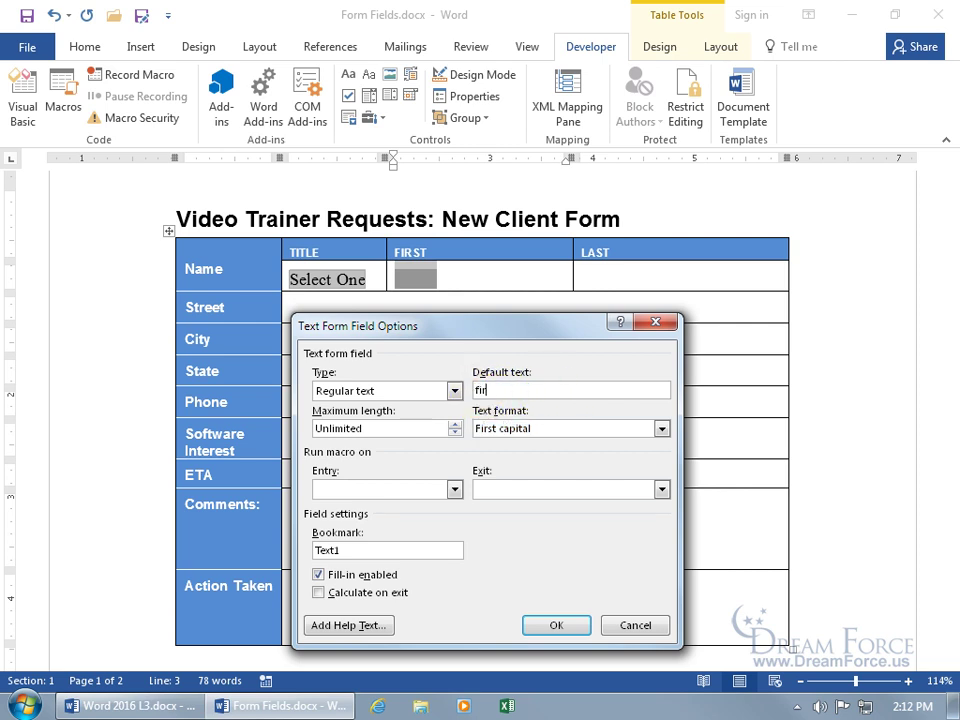
{"action": "type", "text": "st name"}
{"action": "left_click", "coordinate": [561, 427]}
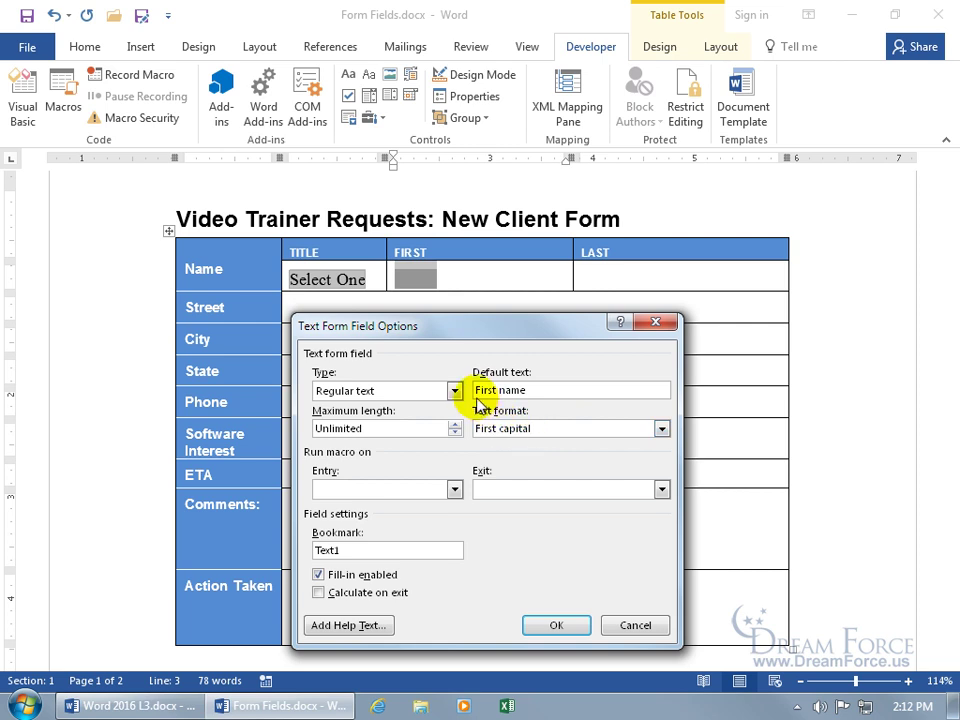
{"action": "left_click", "coordinate": [661, 428]}
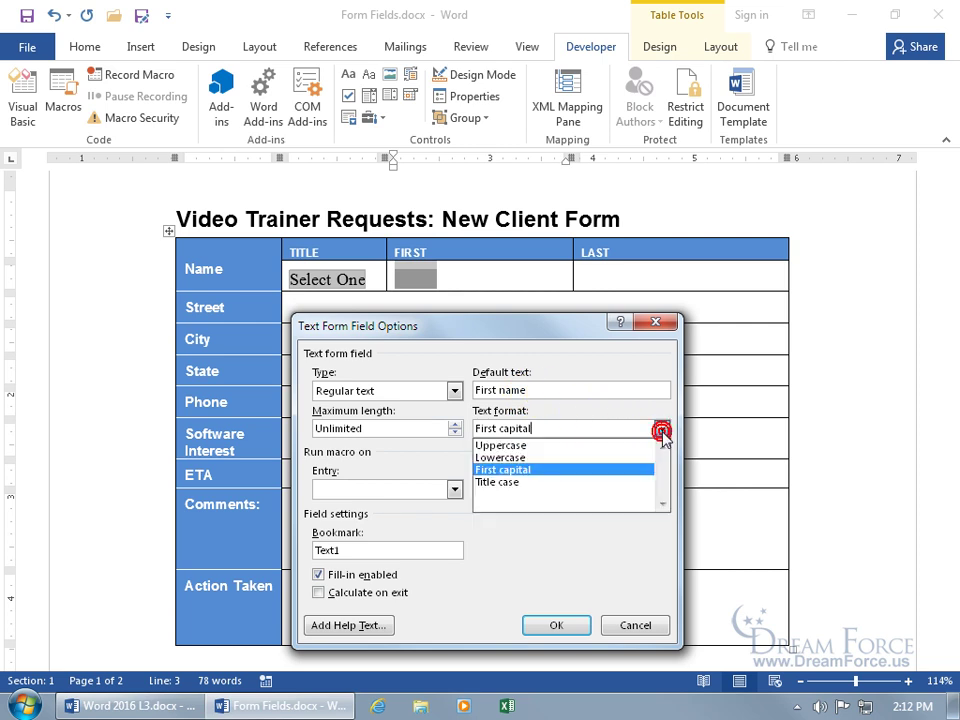
{"action": "left_click", "coordinate": [628, 483]}
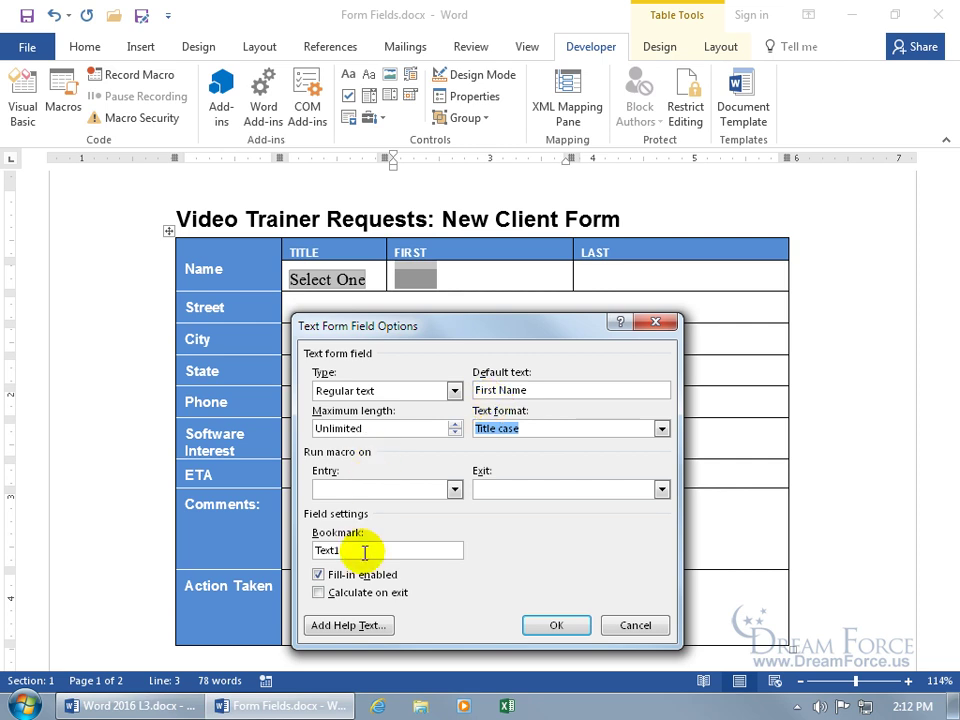
{"action": "left_click_drag", "start_coordinate": [364, 552], "coordinate": [310, 556]}
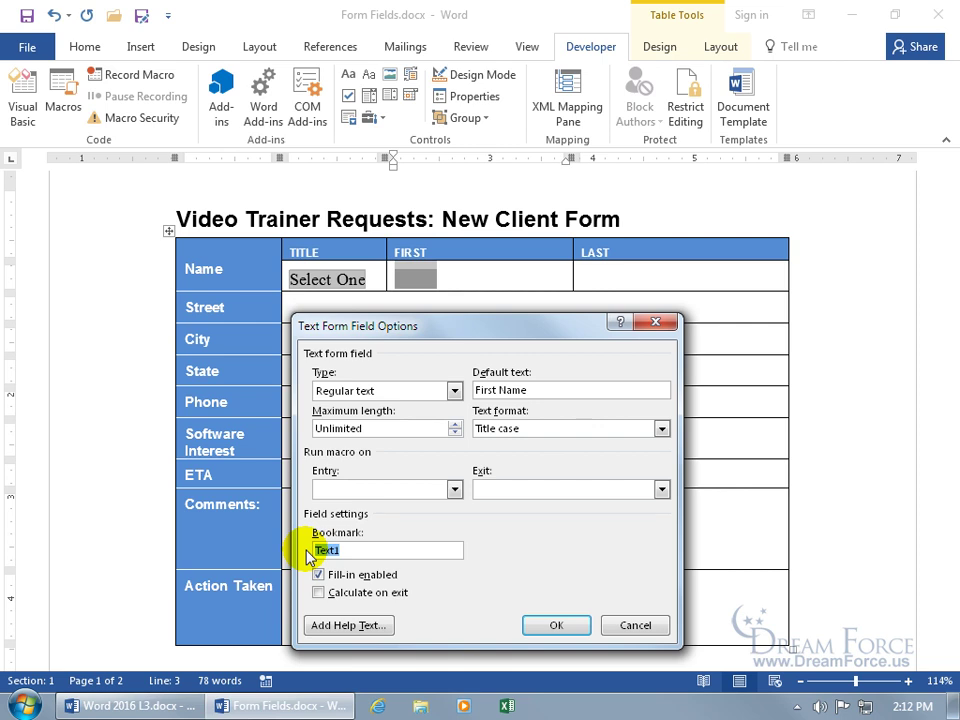
{"action": "type", "text": "First Name"}
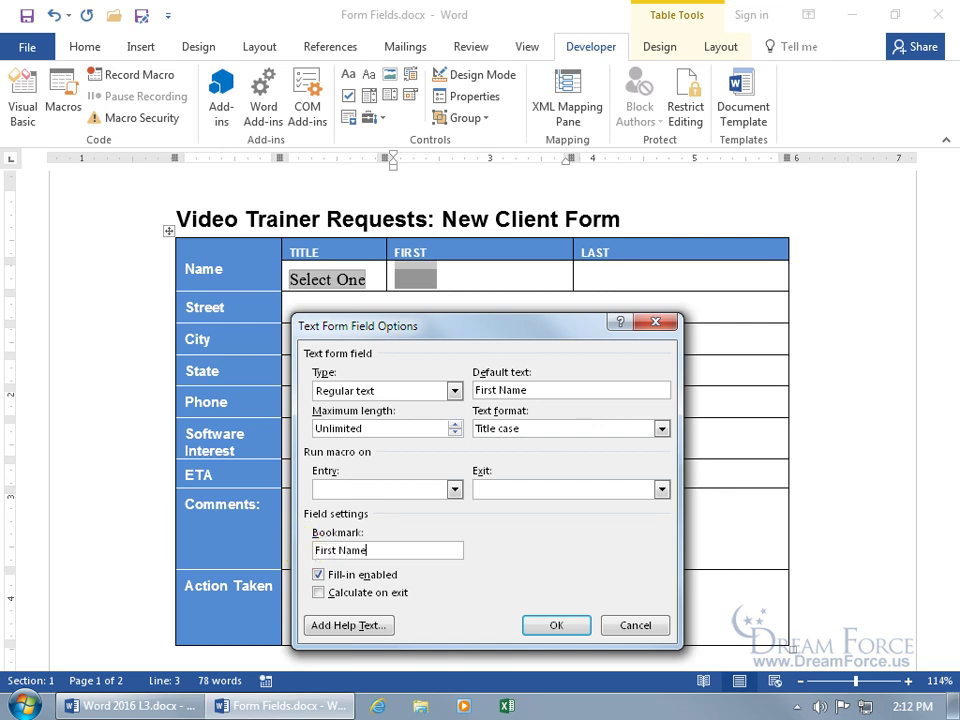
- Fix the invalid bookmark by changing First Name to First_Name, then confirm the field
{"action": "left_click", "coordinate": [553, 627]}
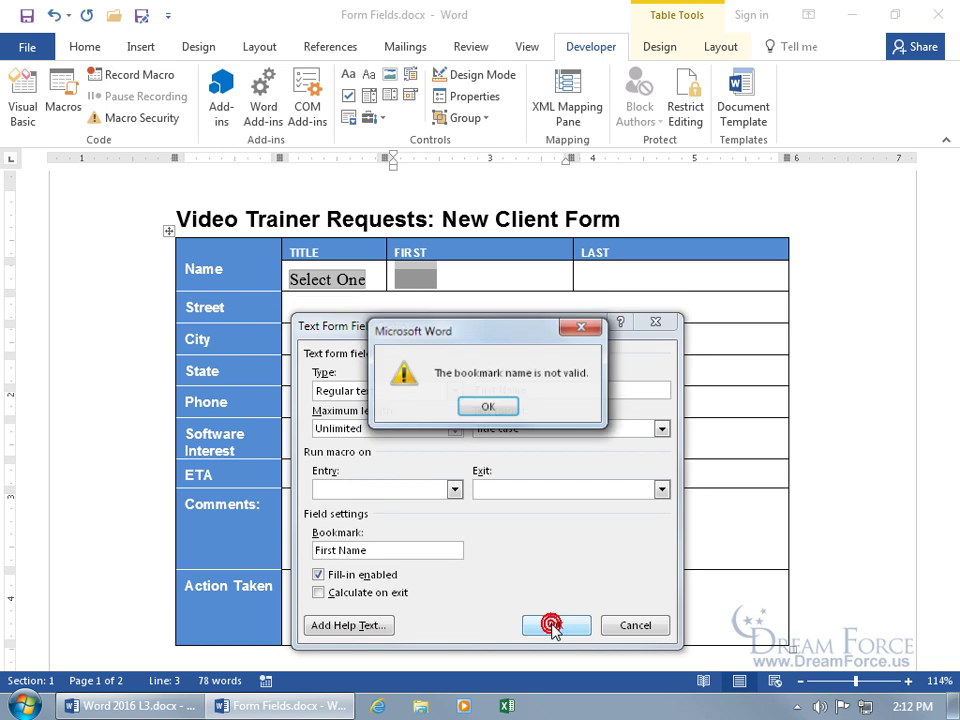
{"action": "left_click", "coordinate": [510, 405]}
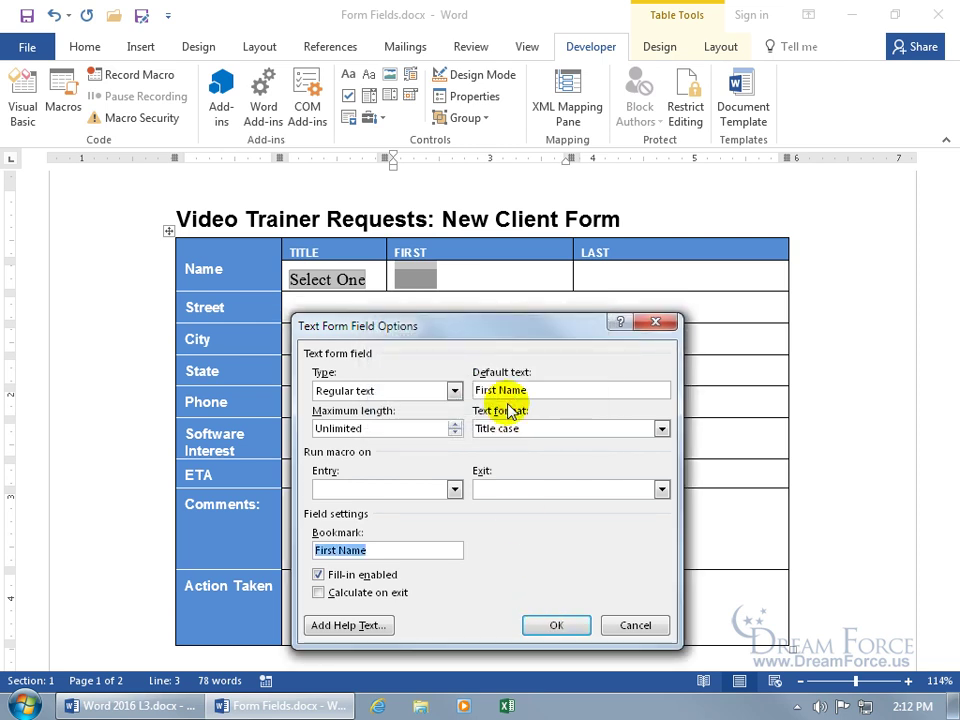
{"action": "left_click", "coordinate": [340, 550]}
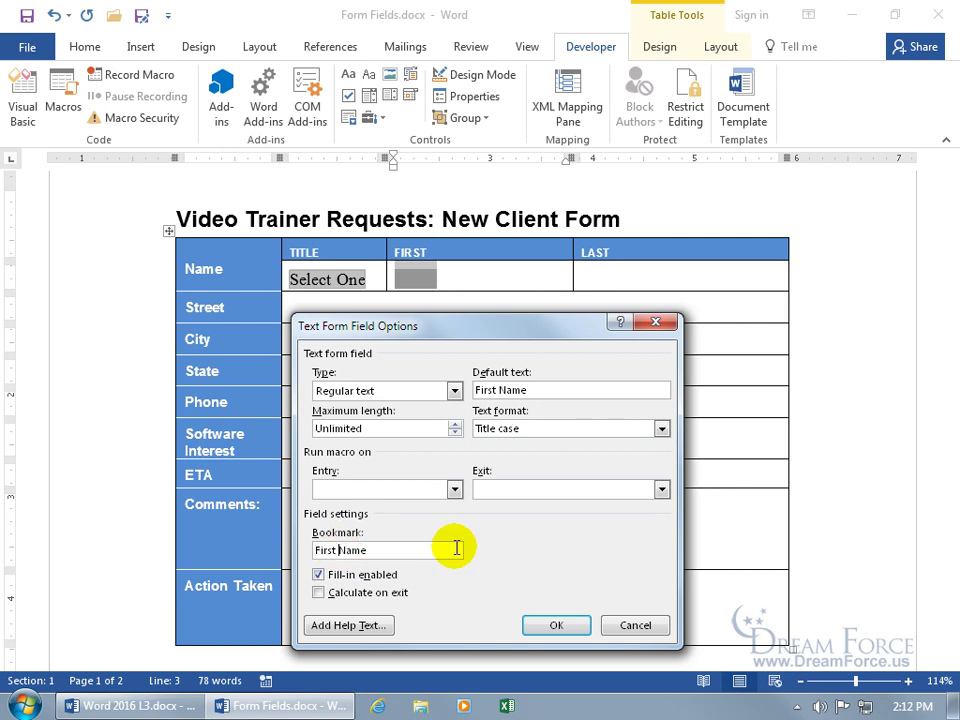
{"action": "key", "text": "BackSpace"}
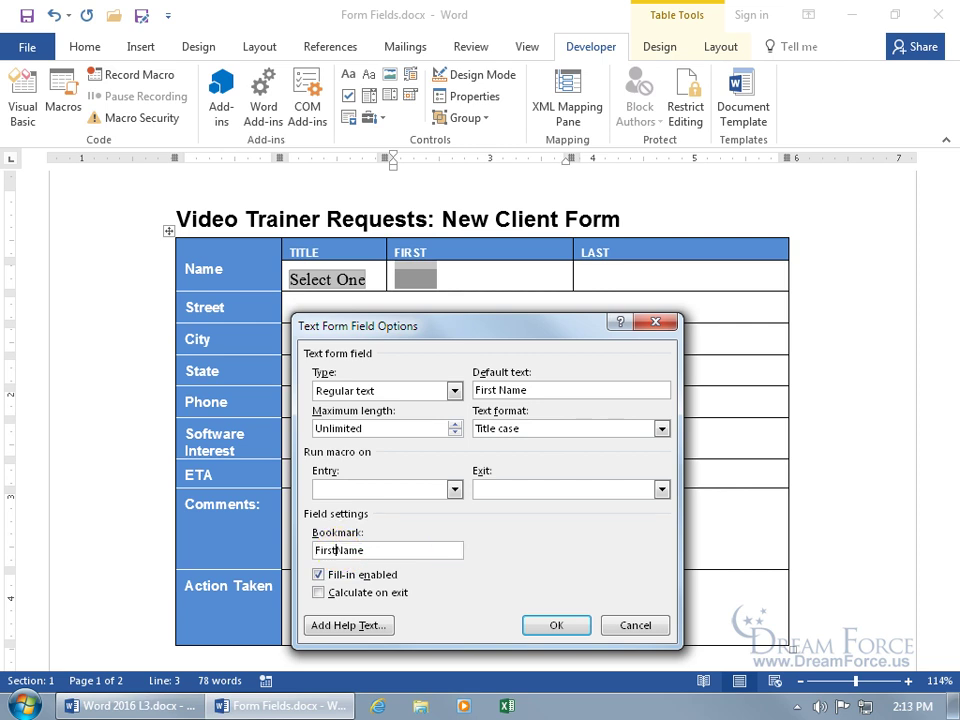
{"action": "type", "text": "_"}
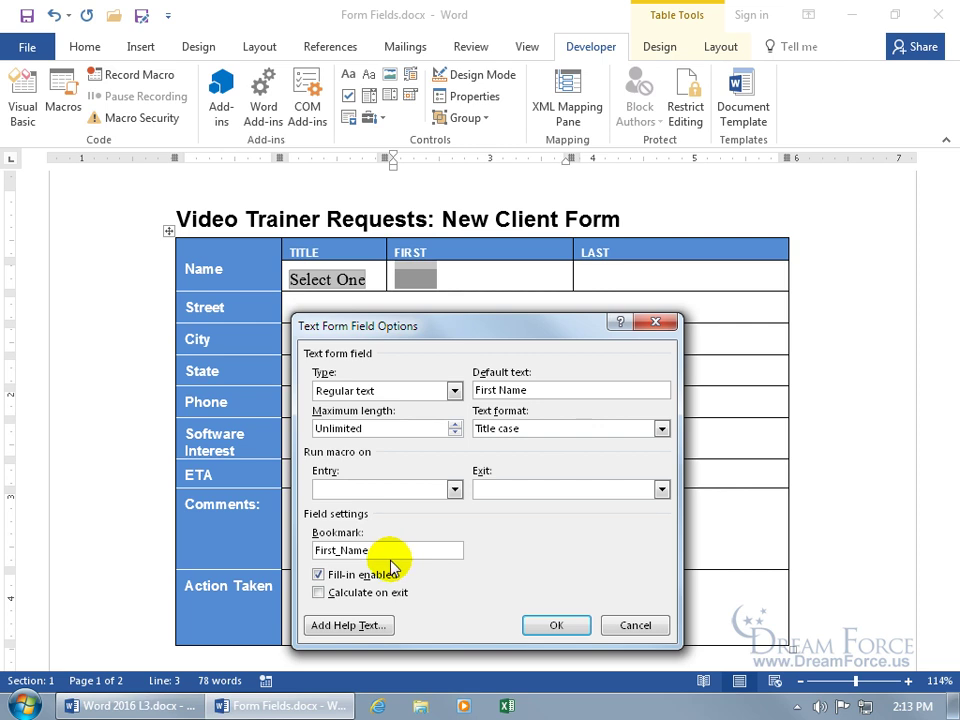
{"action": "left_click", "coordinate": [556, 625]}
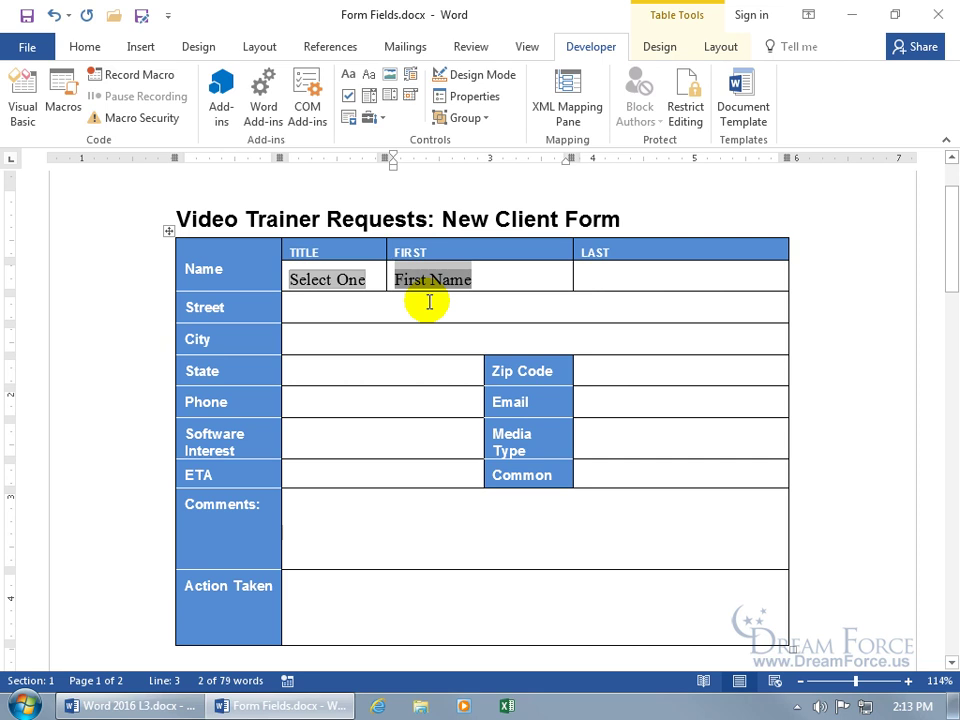
- Insert a legacy text form field in the LAST cell and bring up its options
{"action": "left_click", "coordinate": [600, 277]}
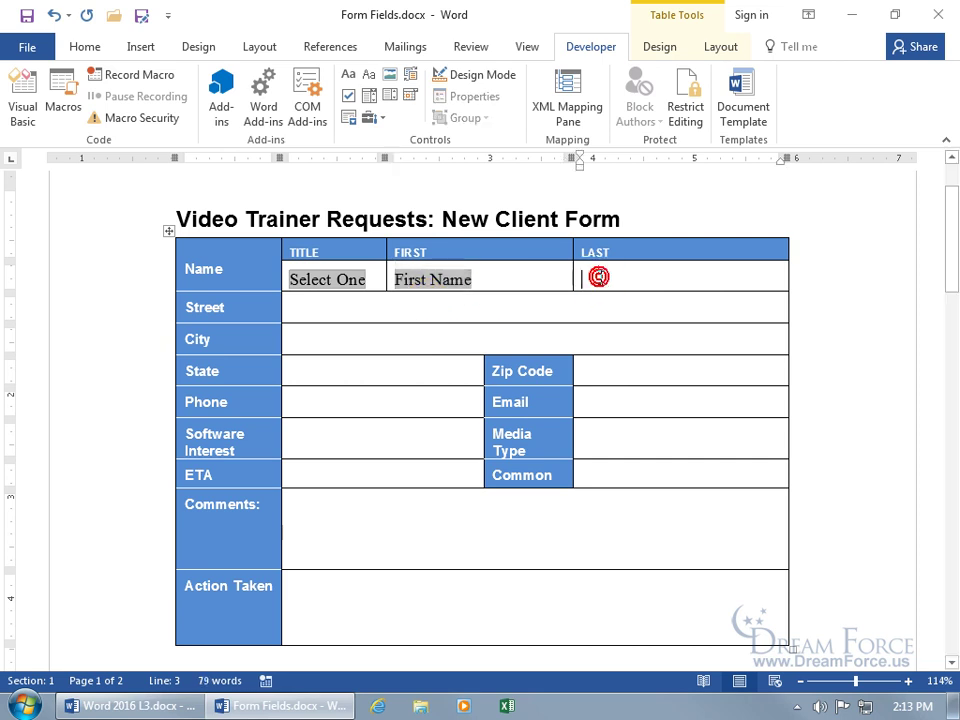
{"action": "left_click", "coordinate": [372, 118]}
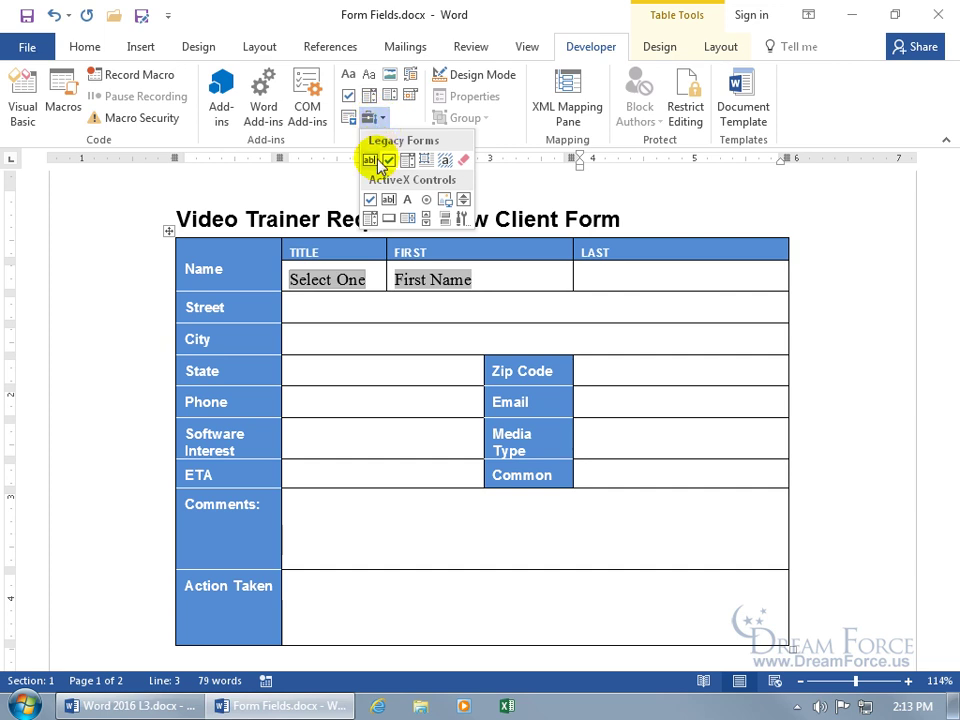
{"action": "left_click", "coordinate": [372, 162]}
{"action": "double_click", "coordinate": [603, 280]}
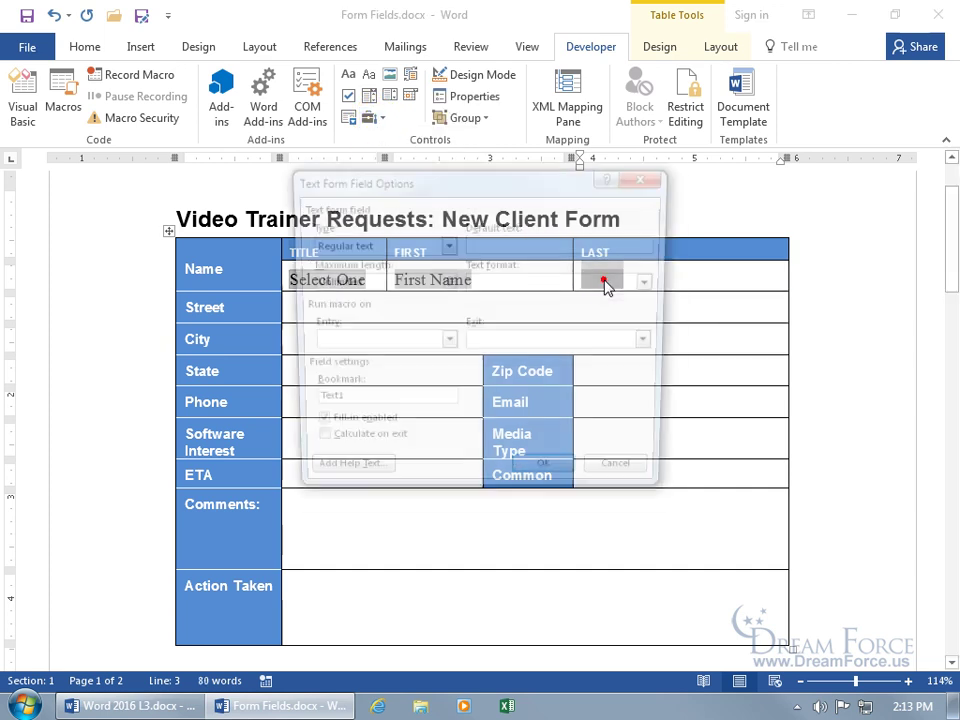
- Give the field default text Last name, Title case format and the bookmark Last_Name
{"action": "left_click", "coordinate": [578, 244]}
{"action": "type", "text": "Last name"}
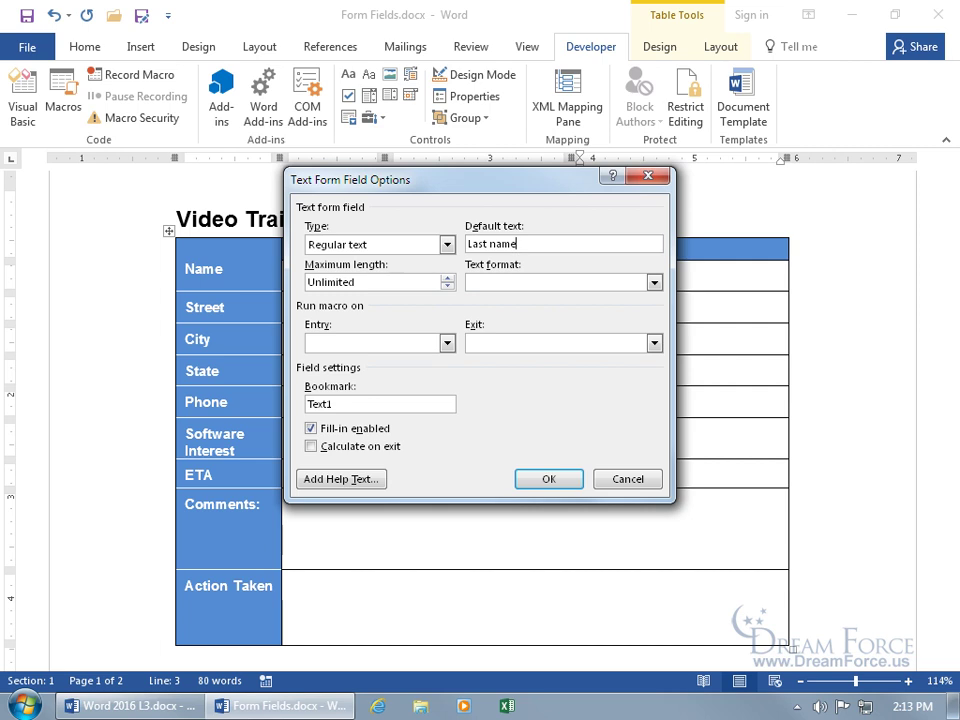
{"action": "left_click", "coordinate": [654, 282]}
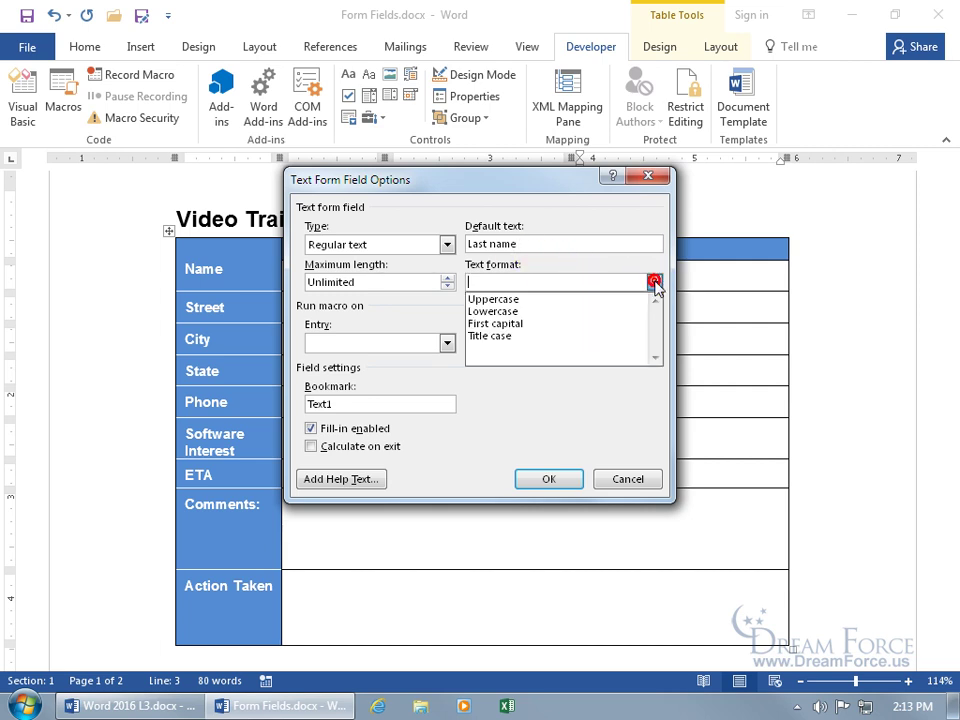
{"action": "left_click", "coordinate": [593, 336]}
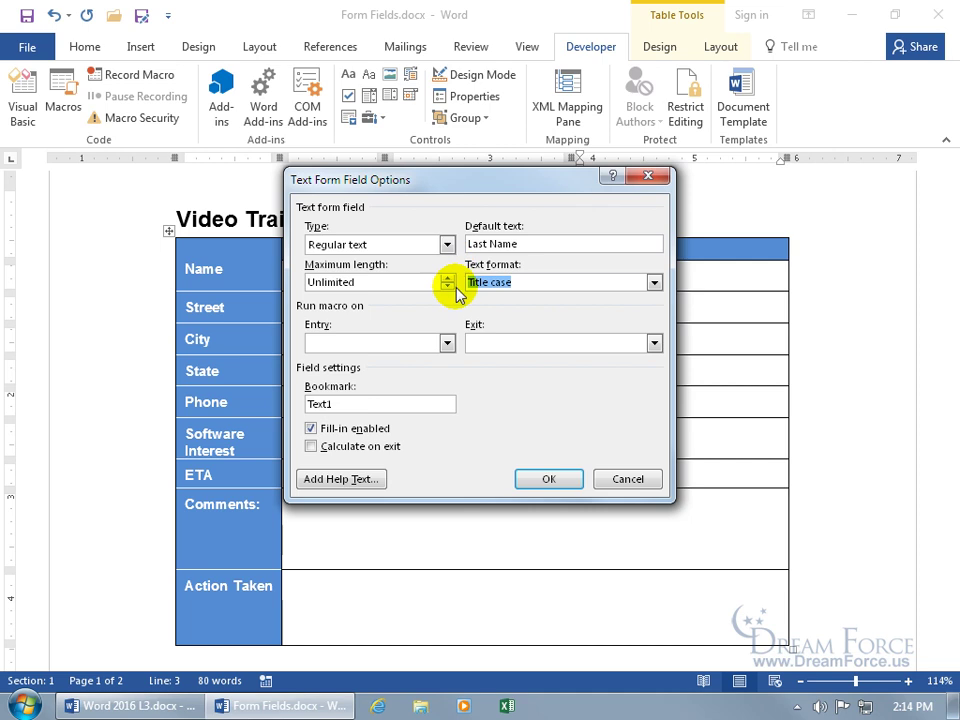
{"action": "left_click_drag", "start_coordinate": [362, 402], "coordinate": [255, 380]}
{"action": "type", "text": "L"}
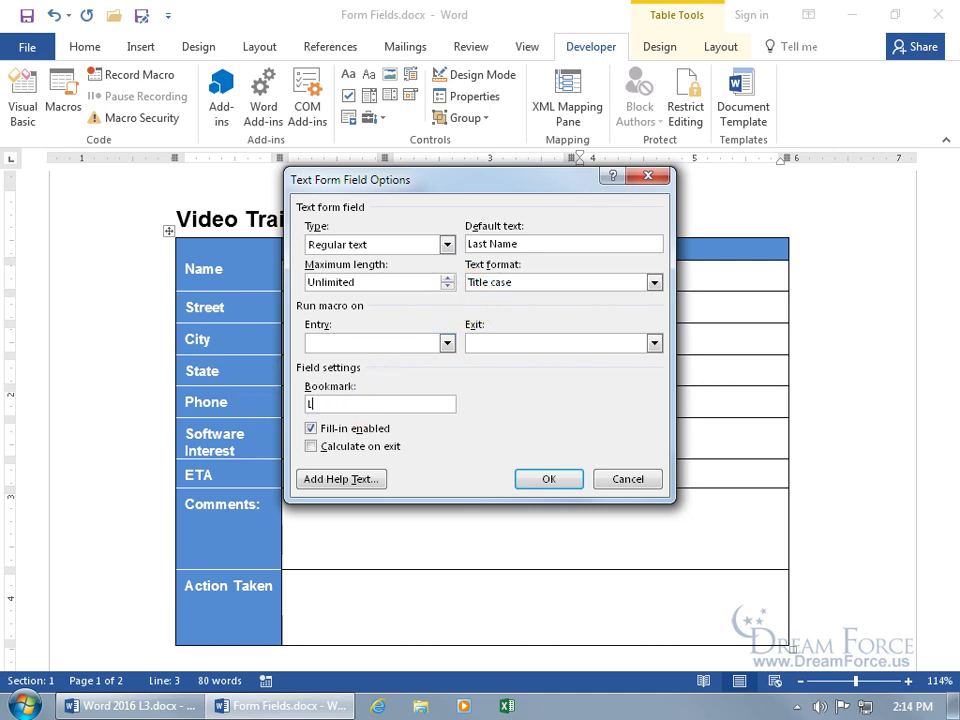
{"action": "type", "text": "ast_Name"}
{"action": "key", "text": "Return"}
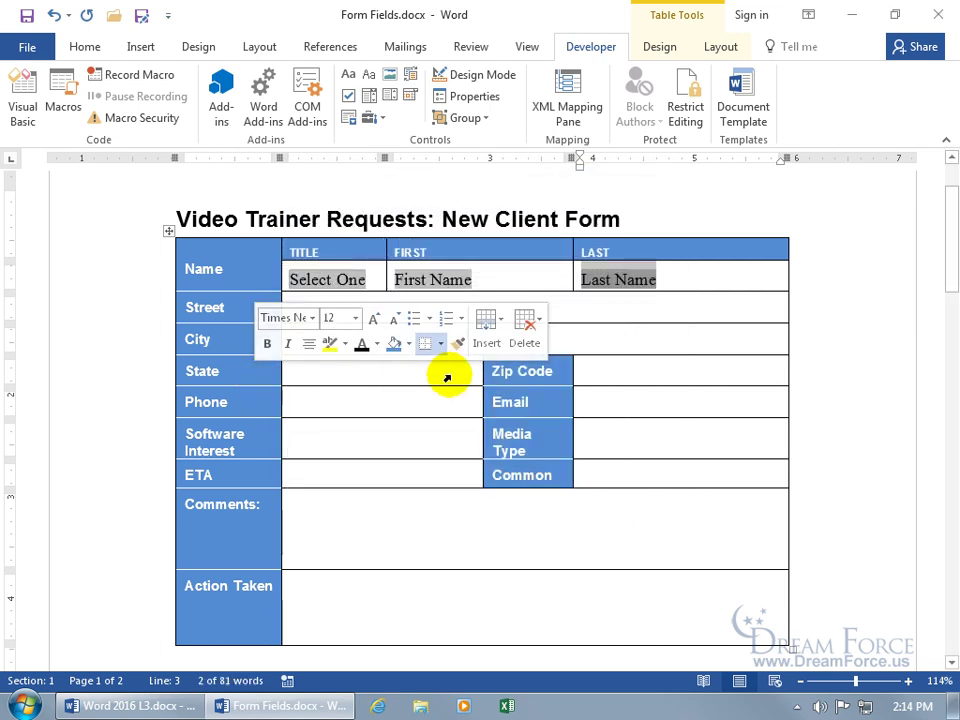
- Place the insertion point in the empty Street cell
{"action": "left_click", "coordinate": [613, 311]}
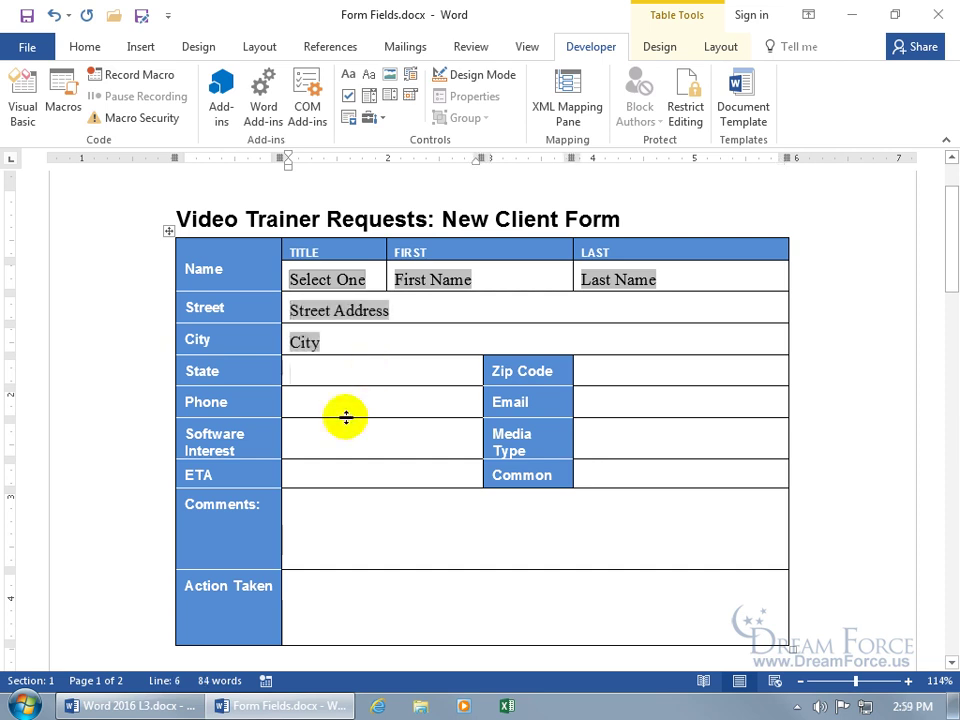
- Insert a legacy text field in the State cell, then delete it
{"action": "left_click", "coordinate": [375, 119]}
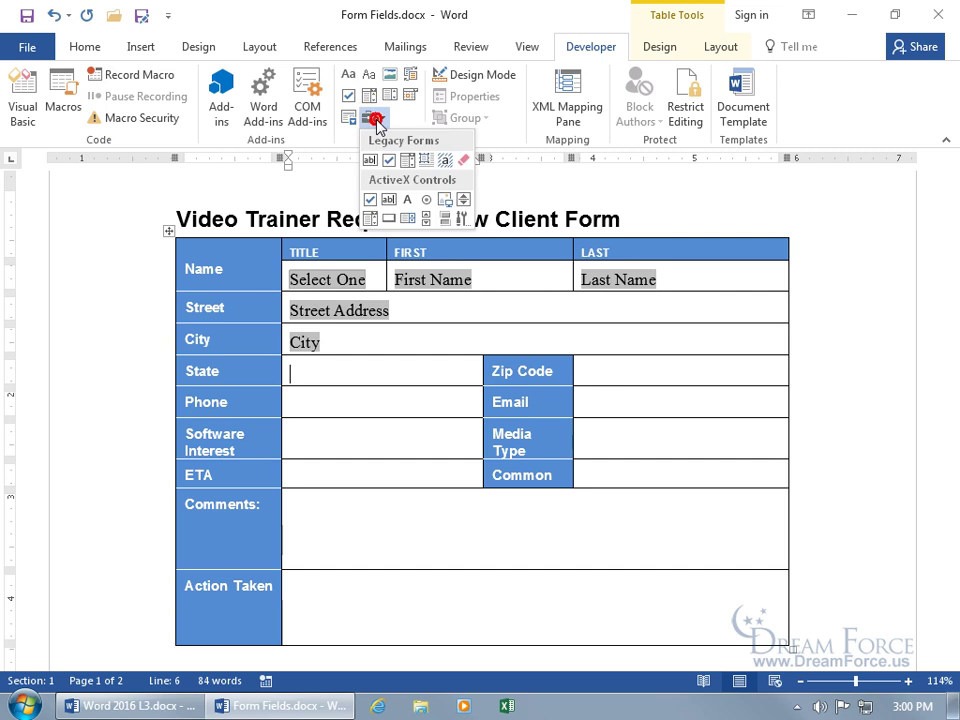
{"action": "left_click", "coordinate": [370, 160]}
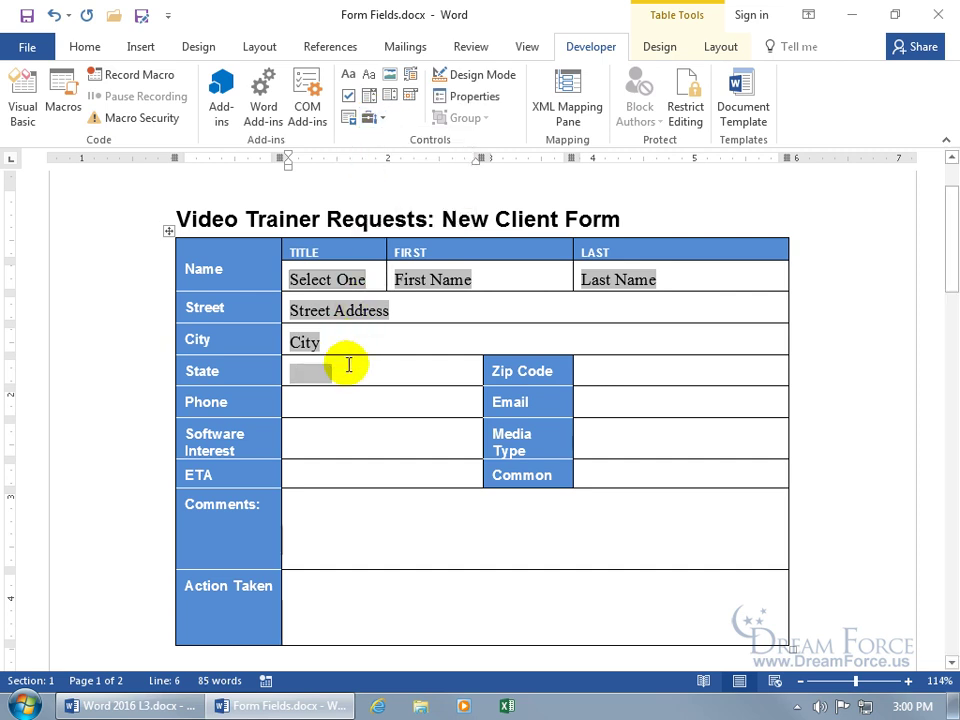
{"action": "left_click", "coordinate": [311, 370]}
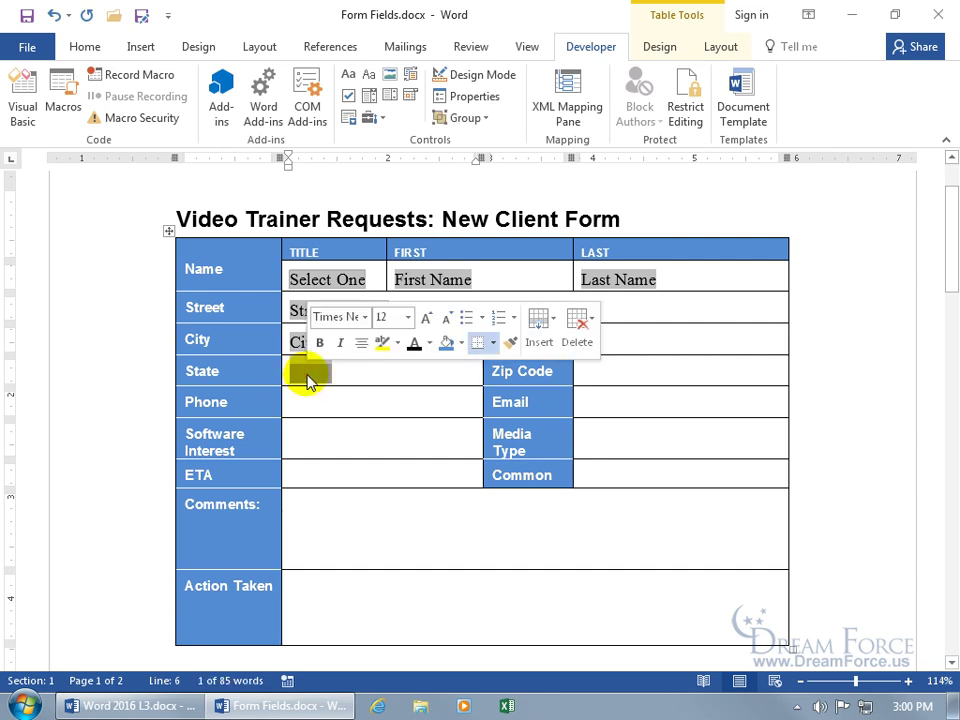
{"action": "key", "text": "Delete"}
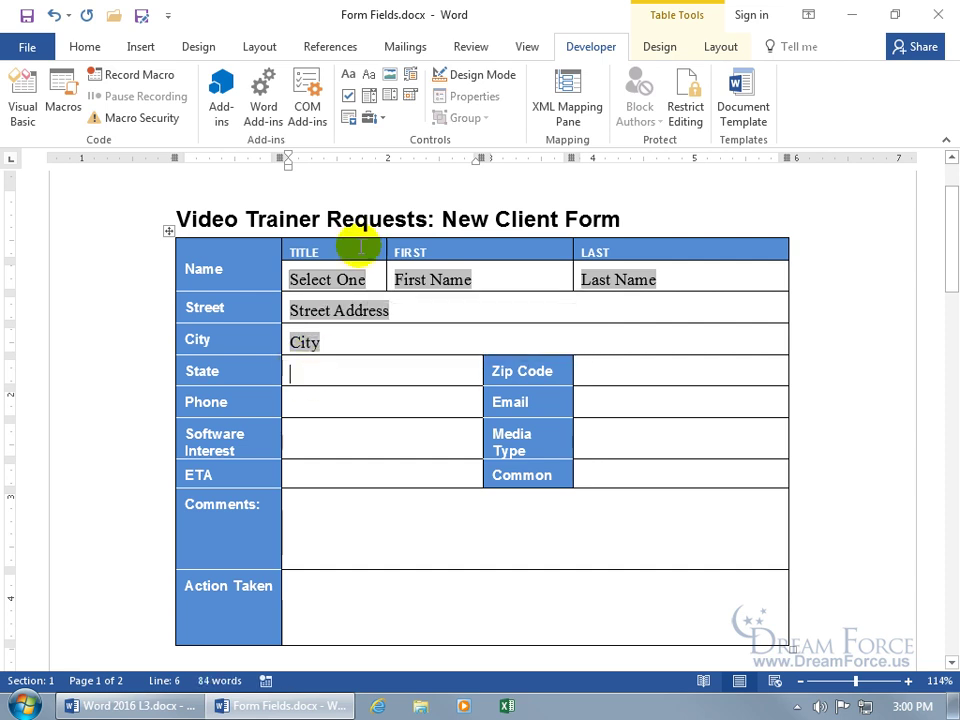
- Reinsert the State text field with default text State and maximum length 2, and confirm
{"action": "left_click", "coordinate": [369, 118]}
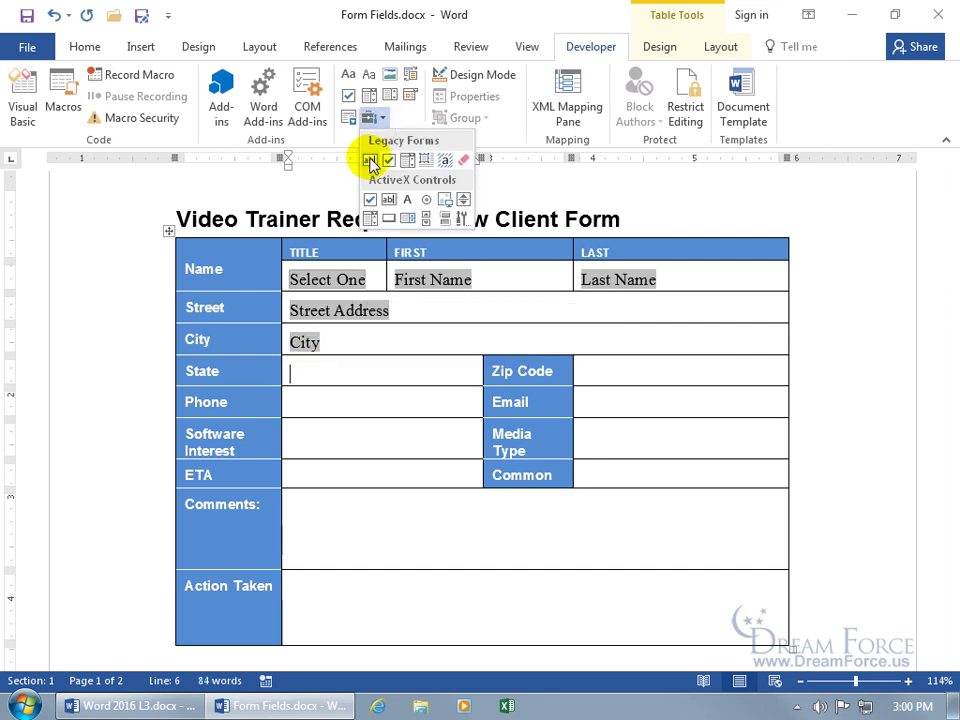
{"action": "left_click", "coordinate": [371, 156]}
{"action": "double_click", "coordinate": [312, 374]}
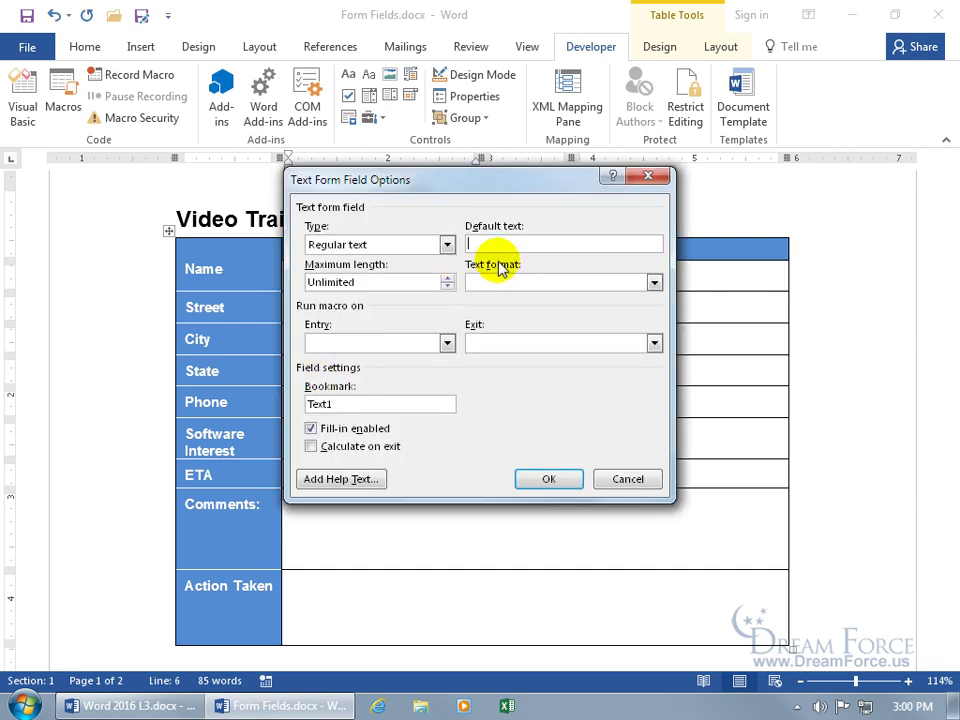
{"action": "type", "text": "State"}
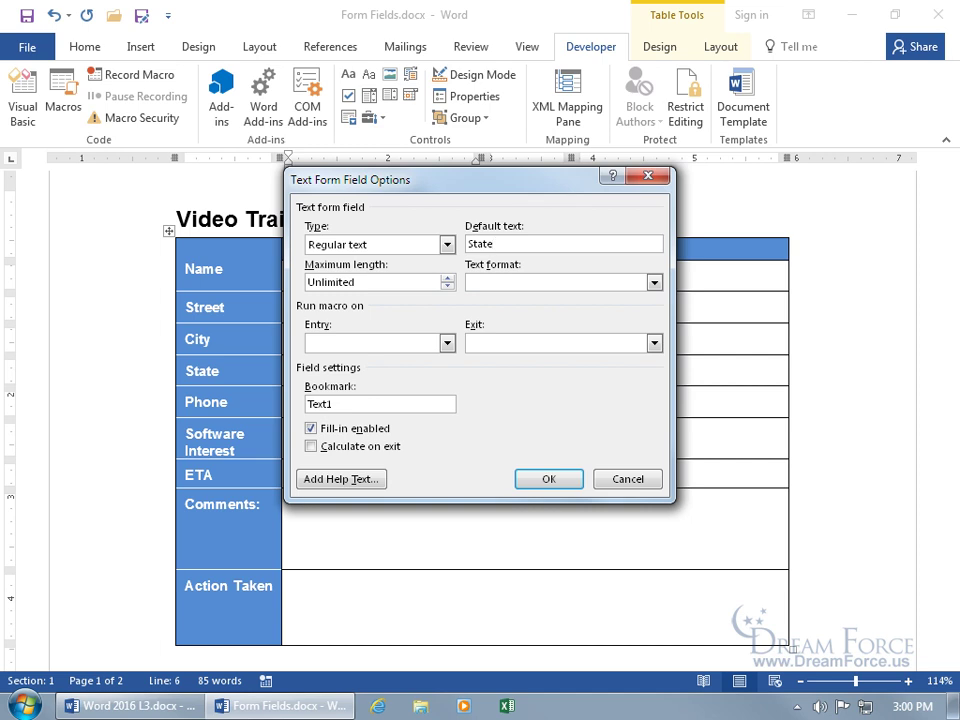
{"action": "left_click", "coordinate": [447, 277]}
{"action": "left_click", "coordinate": [447, 277]}
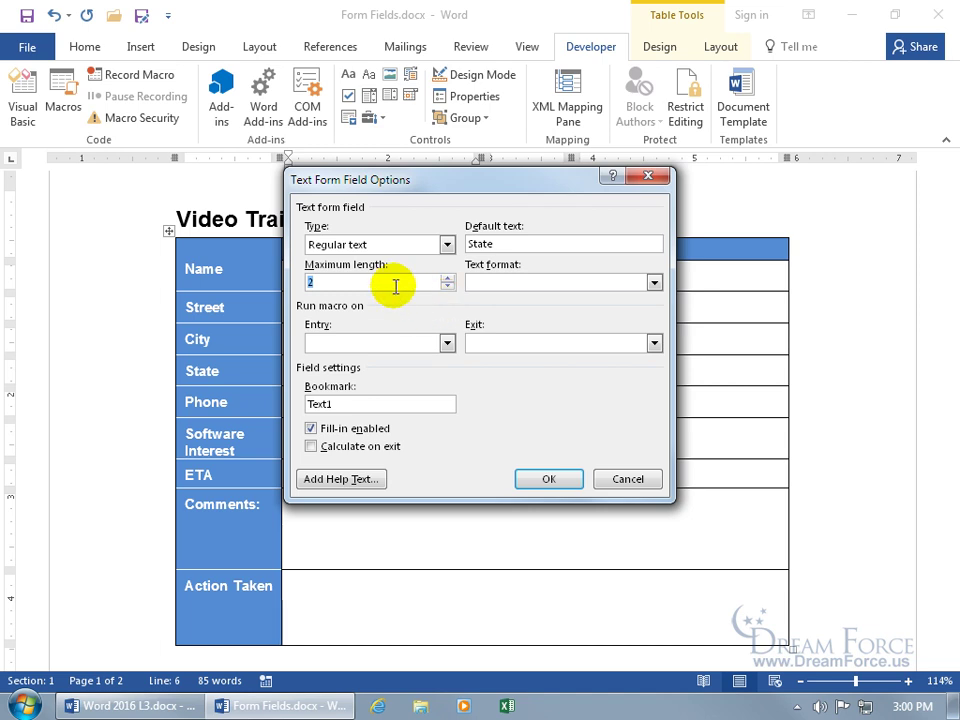
{"action": "left_click", "coordinate": [557, 478]}
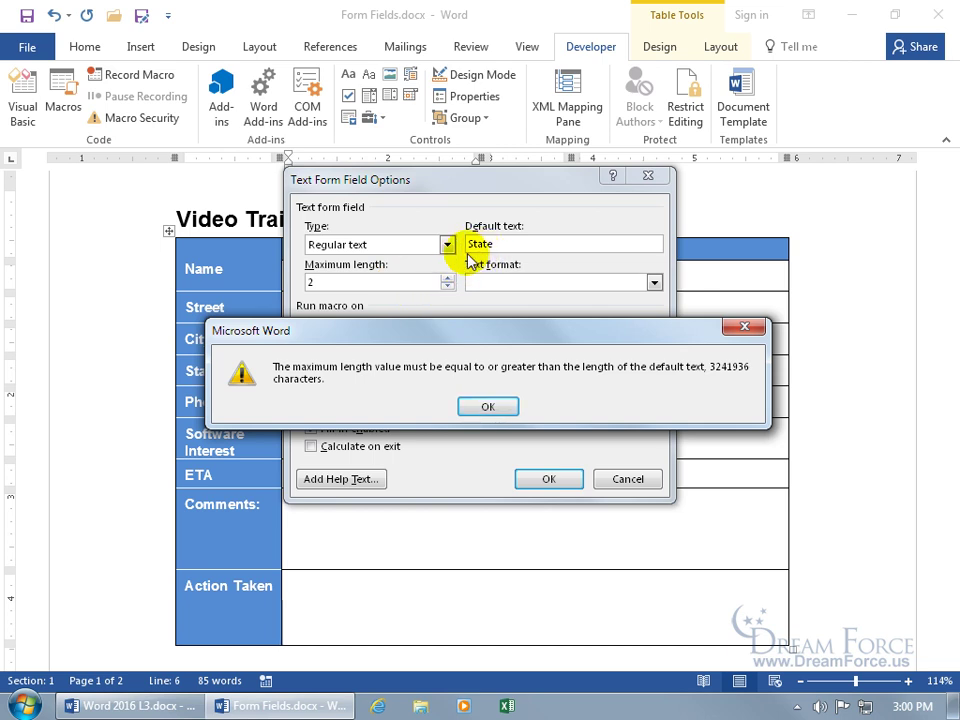
- After the length warning, reset State's maximum length to Unlimited, apply Title case, and bookmark it State
{"action": "left_click", "coordinate": [488, 407]}
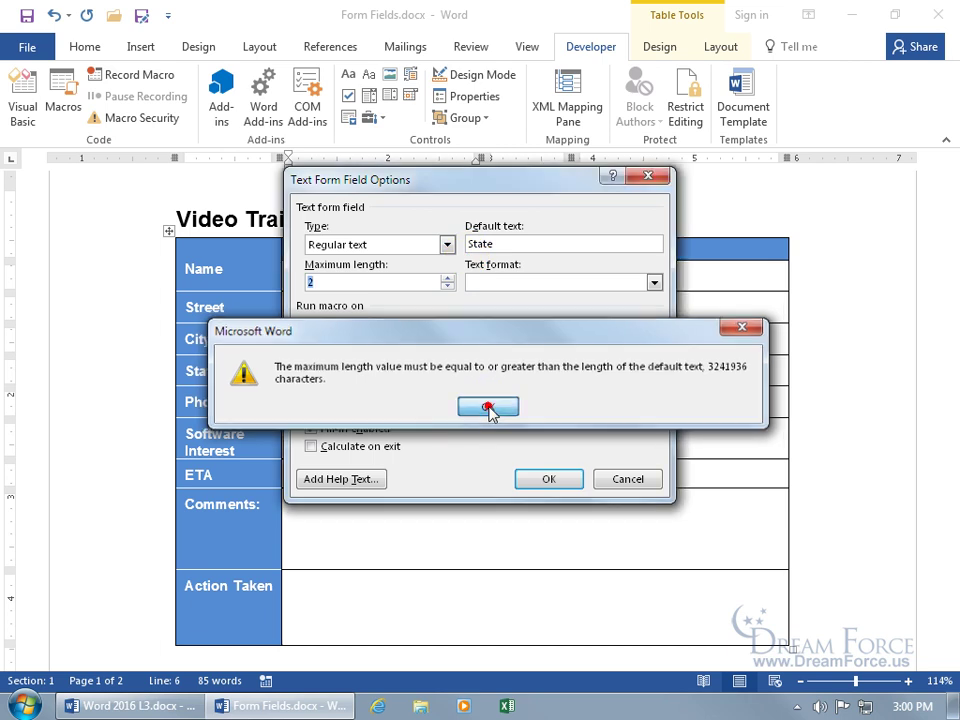
{"action": "left_click", "coordinate": [448, 287]}
{"action": "left_click", "coordinate": [448, 287]}
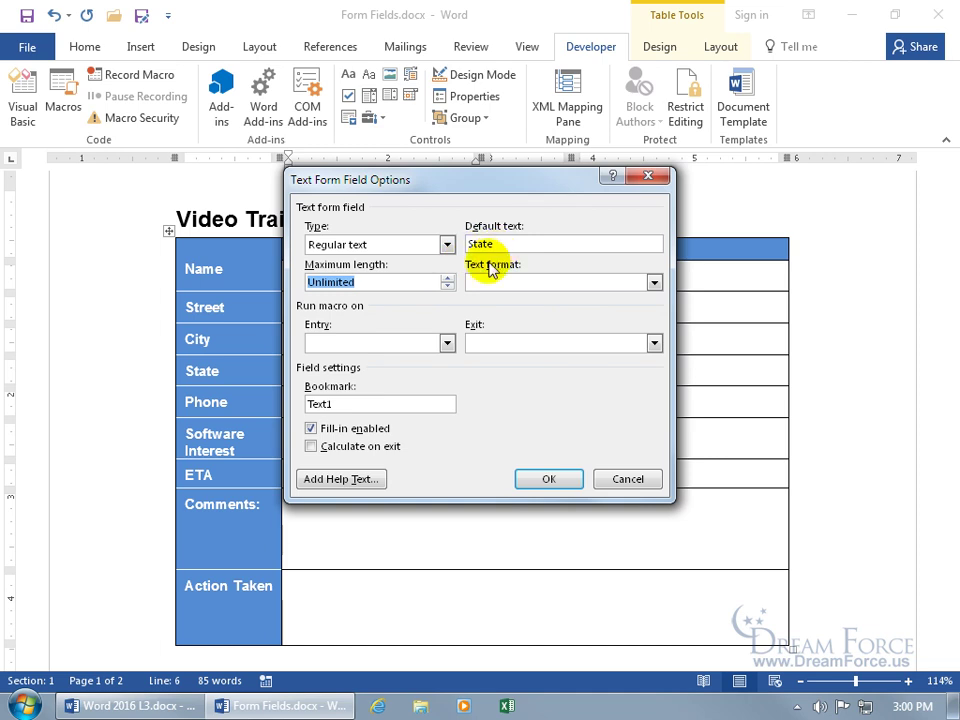
{"action": "left_click", "coordinate": [650, 283]}
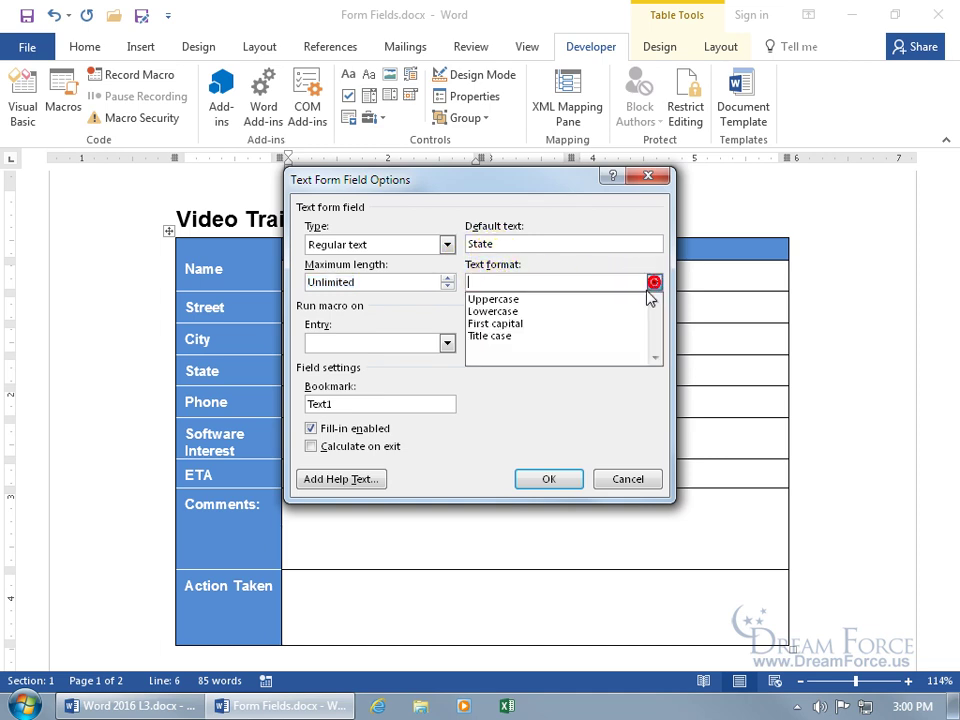
{"action": "left_click", "coordinate": [606, 336]}
{"action": "double_click", "coordinate": [378, 399]}
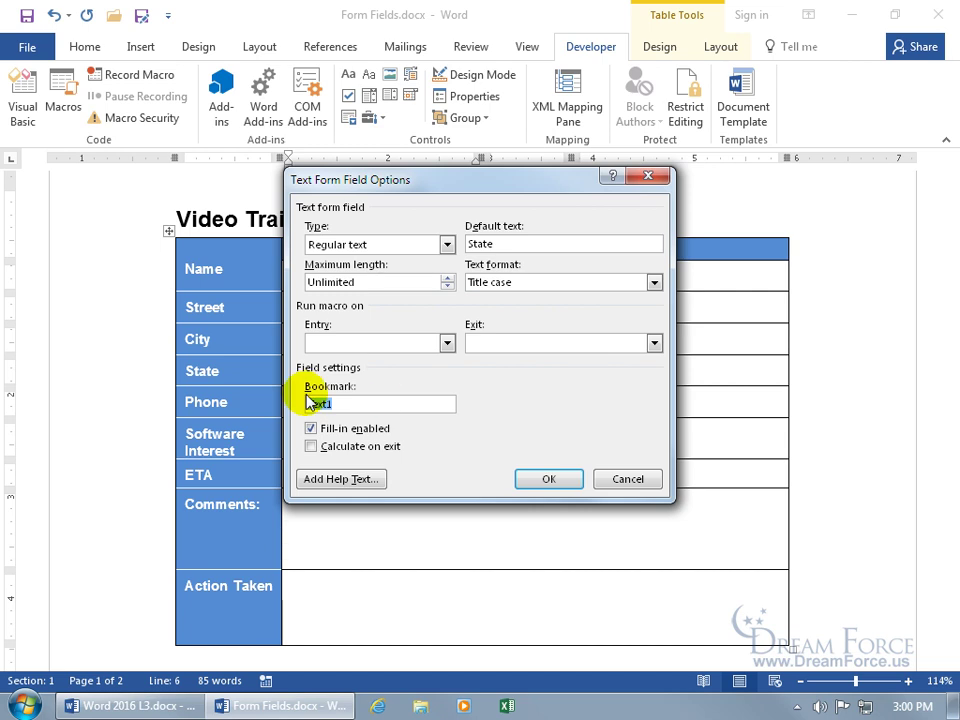
{"action": "type", "text": "State"}
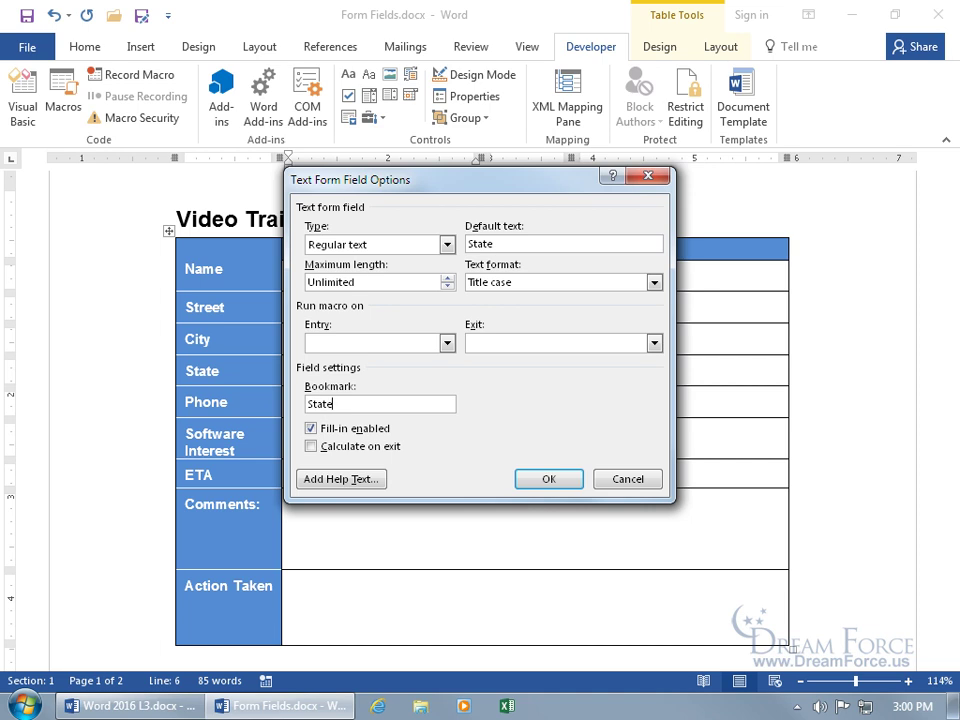
{"action": "left_click", "coordinate": [546, 480]}
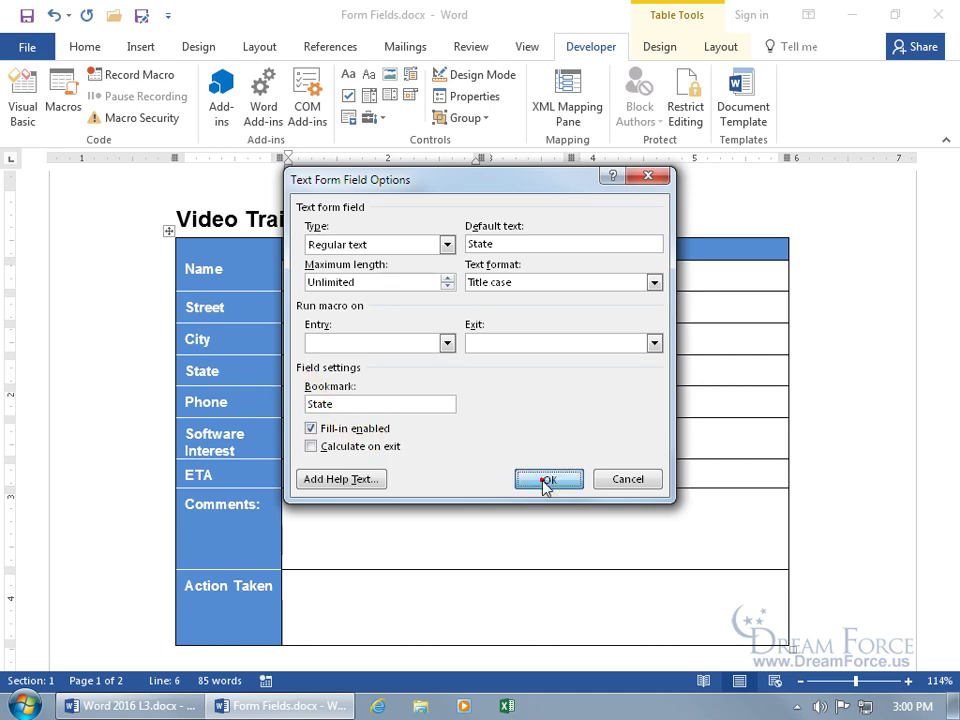
- Insert a legacy text form field in the Zip Code cell and bring up its options
{"action": "left_click", "coordinate": [597, 372]}
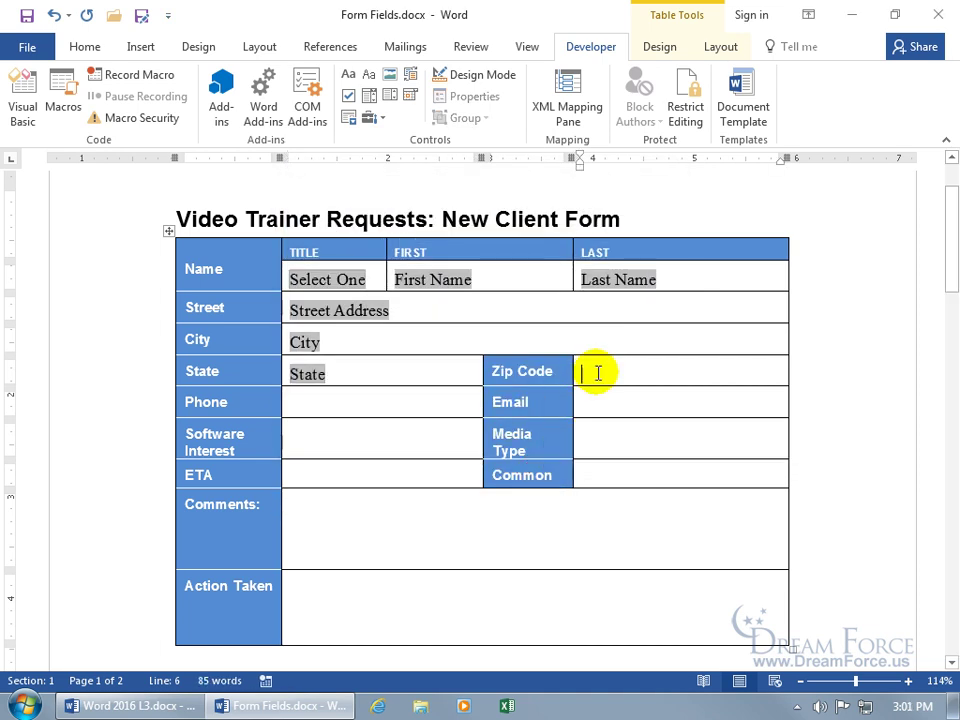
{"action": "left_click", "coordinate": [370, 118]}
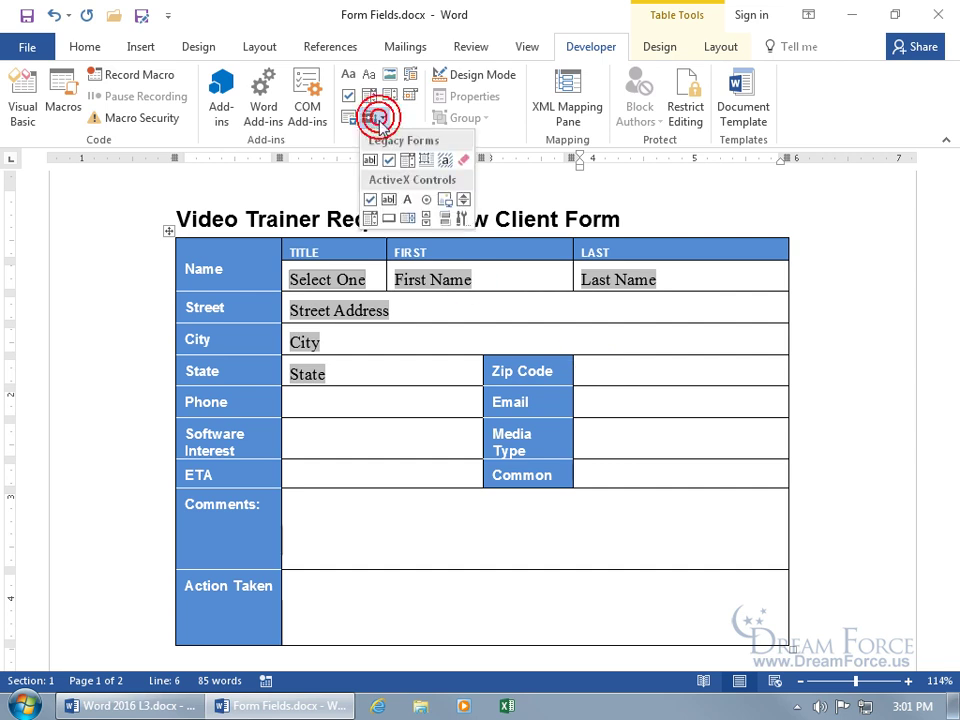
{"action": "left_click", "coordinate": [370, 160]}
{"action": "double_click", "coordinate": [605, 374]}
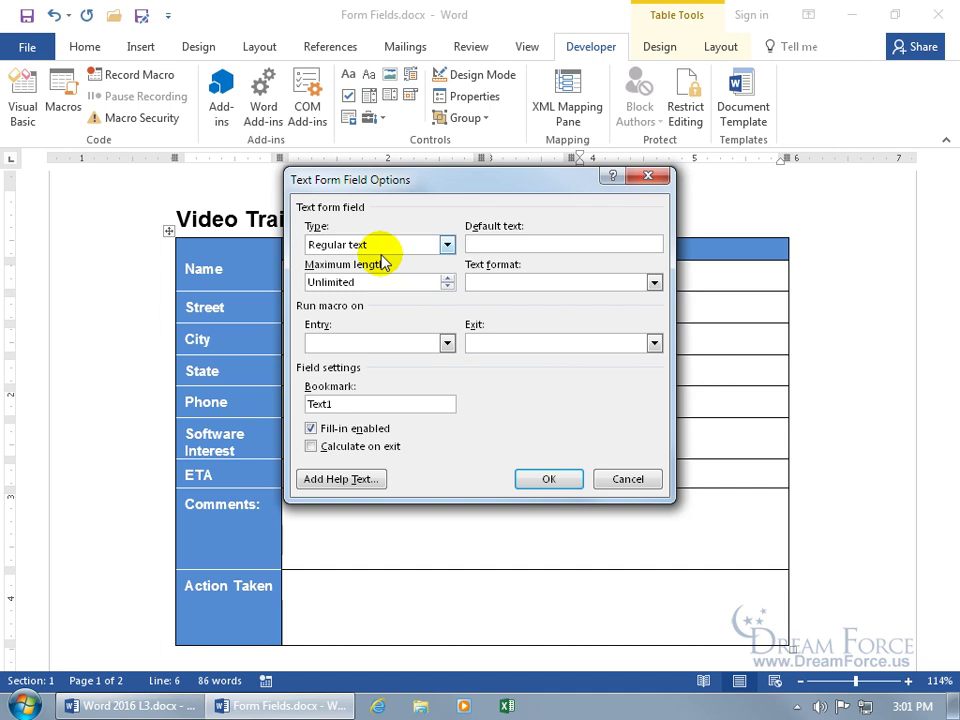
- Set the Zip Code field type to Number with a maximum length of 5
{"action": "left_click", "coordinate": [446, 246]}
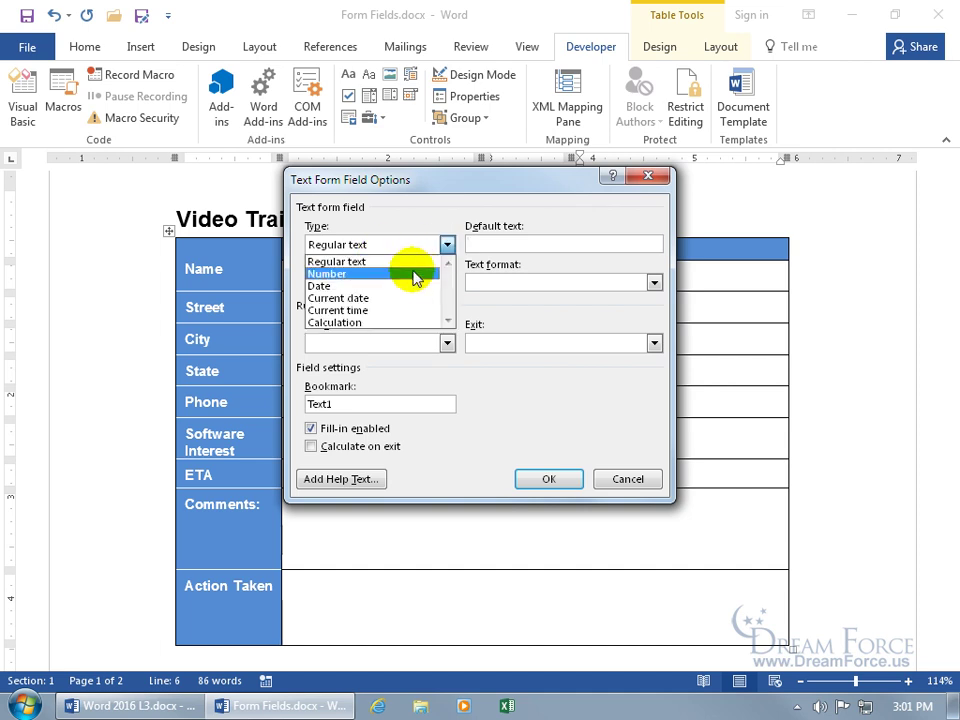
{"action": "left_click", "coordinate": [410, 275]}
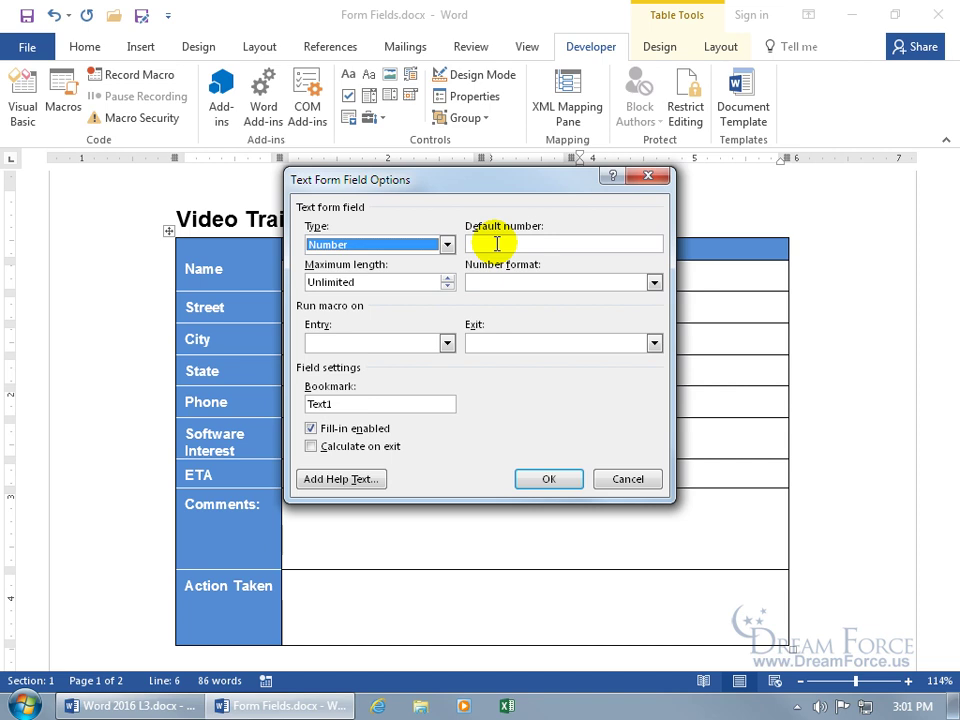
{"action": "left_click", "coordinate": [447, 278]}
{"action": "left_click", "coordinate": [447, 278]}
{"action": "left_click", "coordinate": [447, 278]}
{"action": "left_click", "coordinate": [447, 278]}
{"action": "left_click", "coordinate": [447, 278]}
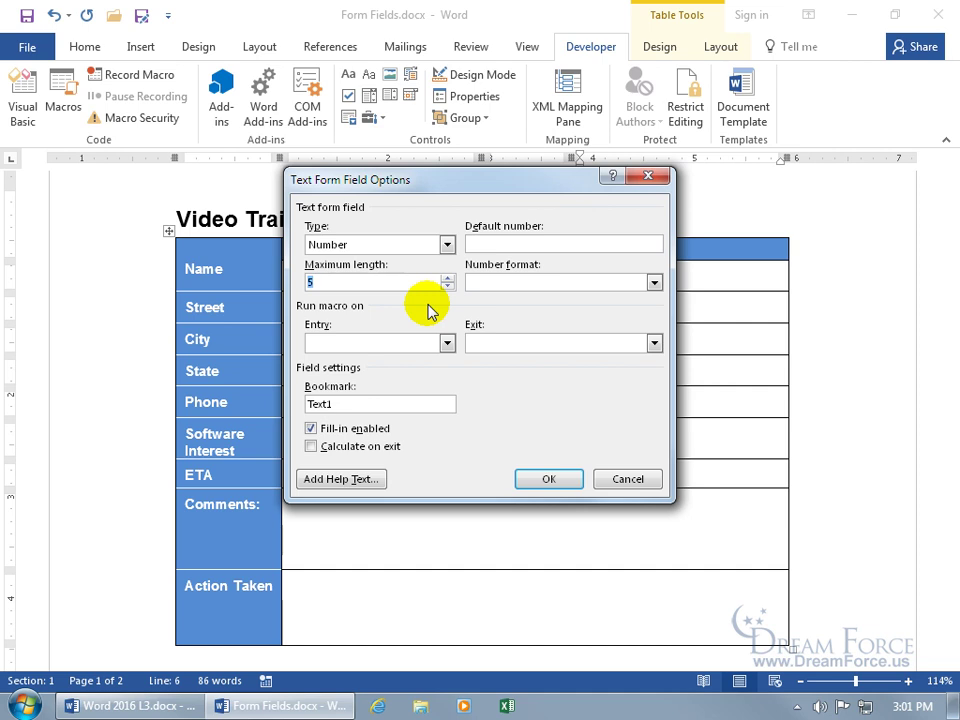
- Give the Zip Code field status-bar and F1 help: '5 digits only please! Or this form WILL self destruct!!!'
{"action": "left_click", "coordinate": [352, 489]}
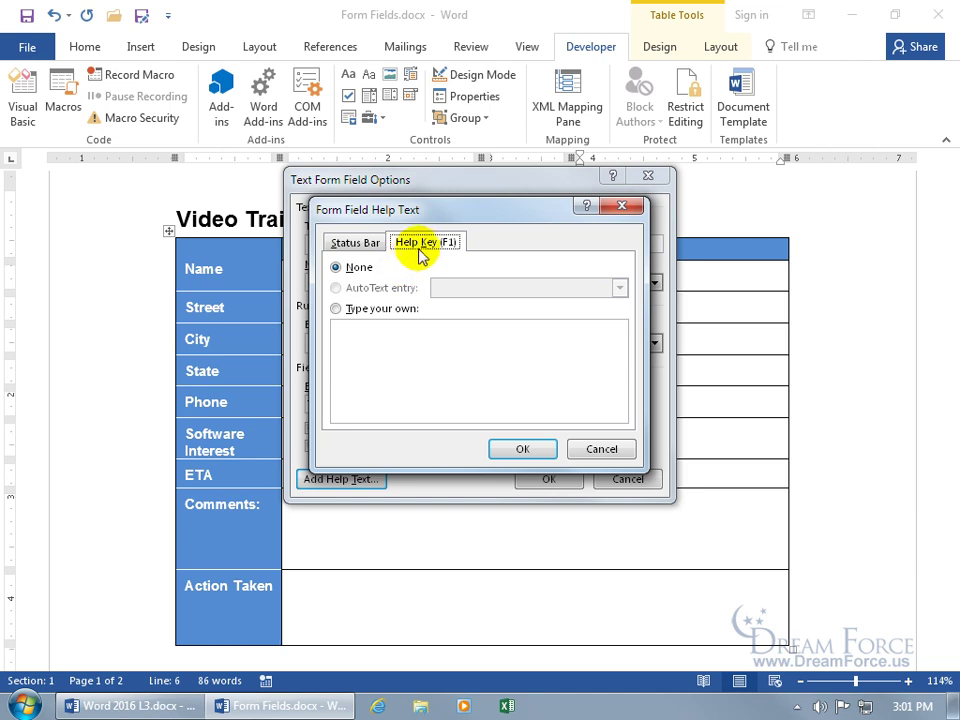
{"action": "left_click", "coordinate": [366, 244]}
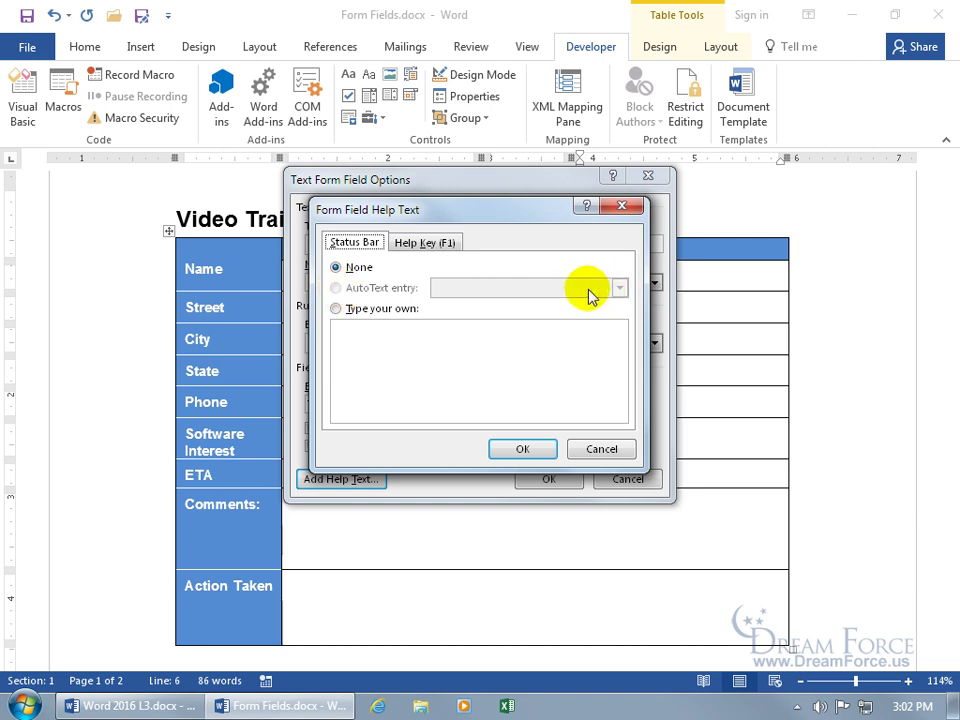
{"action": "left_click", "coordinate": [336, 310]}
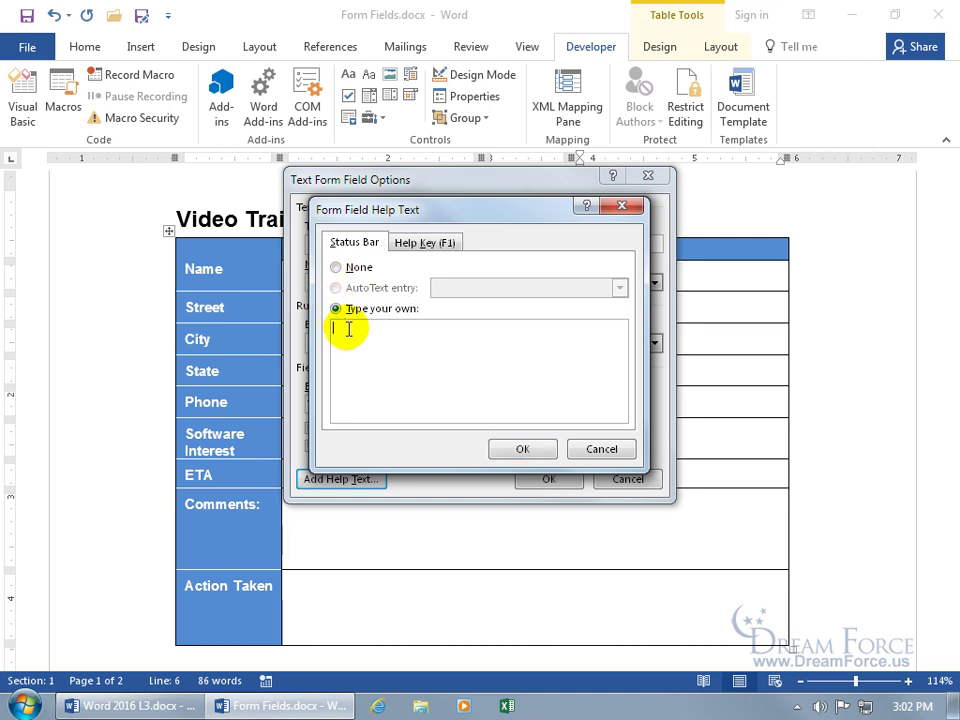
{"action": "left_click", "coordinate": [348, 330]}
{"action": "type", "text": "5 di"}
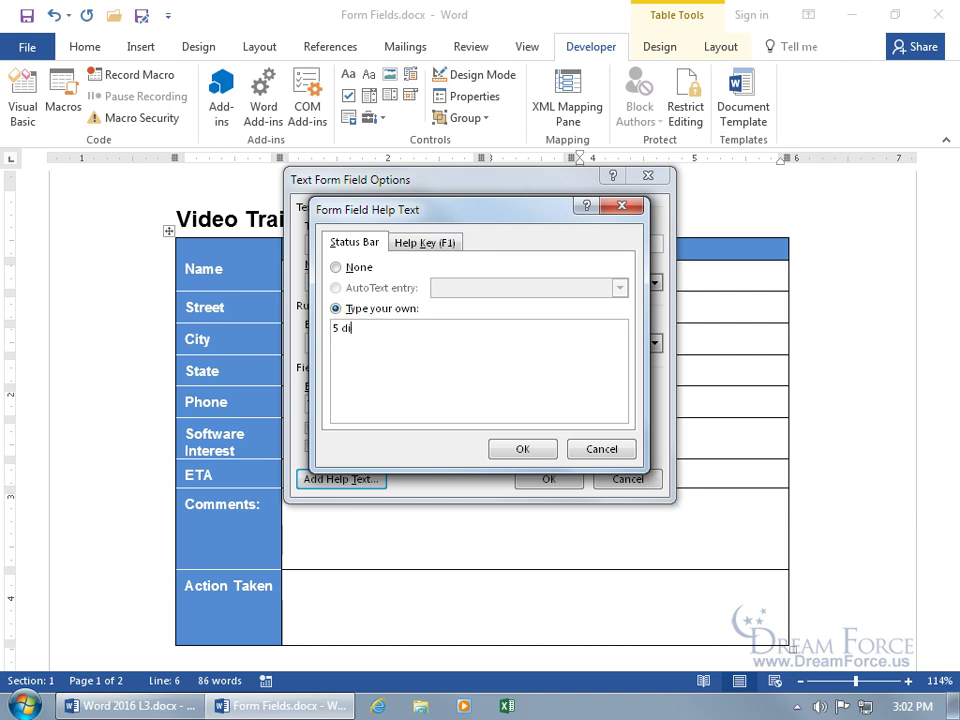
{"action": "type", "text": "gits only please! Or this form WILL self destruct!!!"}
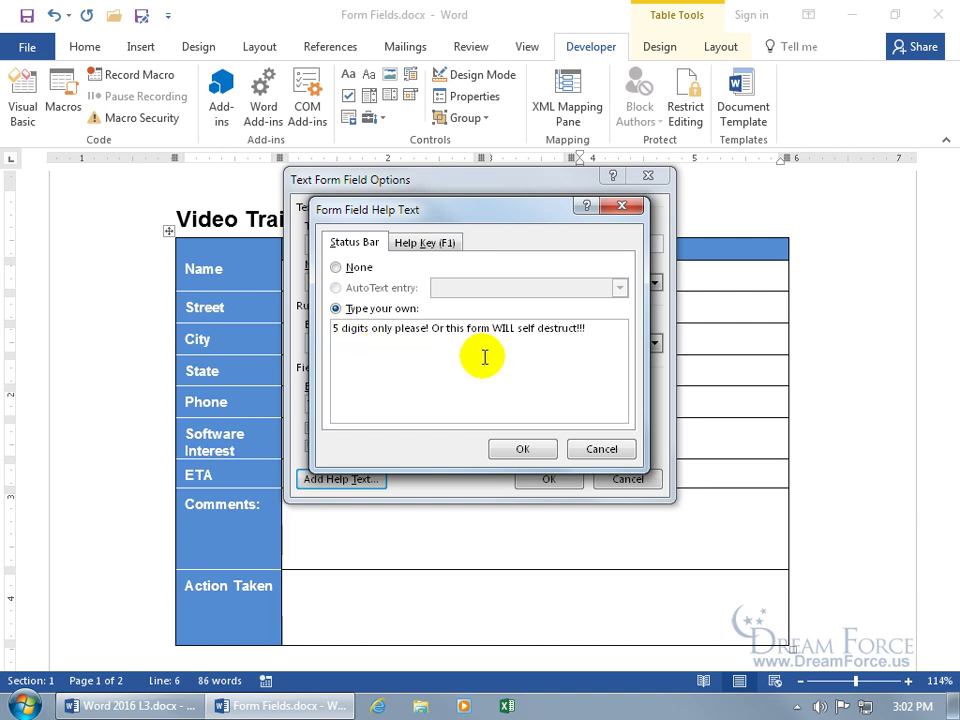
{"action": "left_click_drag", "start_coordinate": [579, 331], "coordinate": [333, 334]}
{"action": "key", "text": "ctrl+c"}
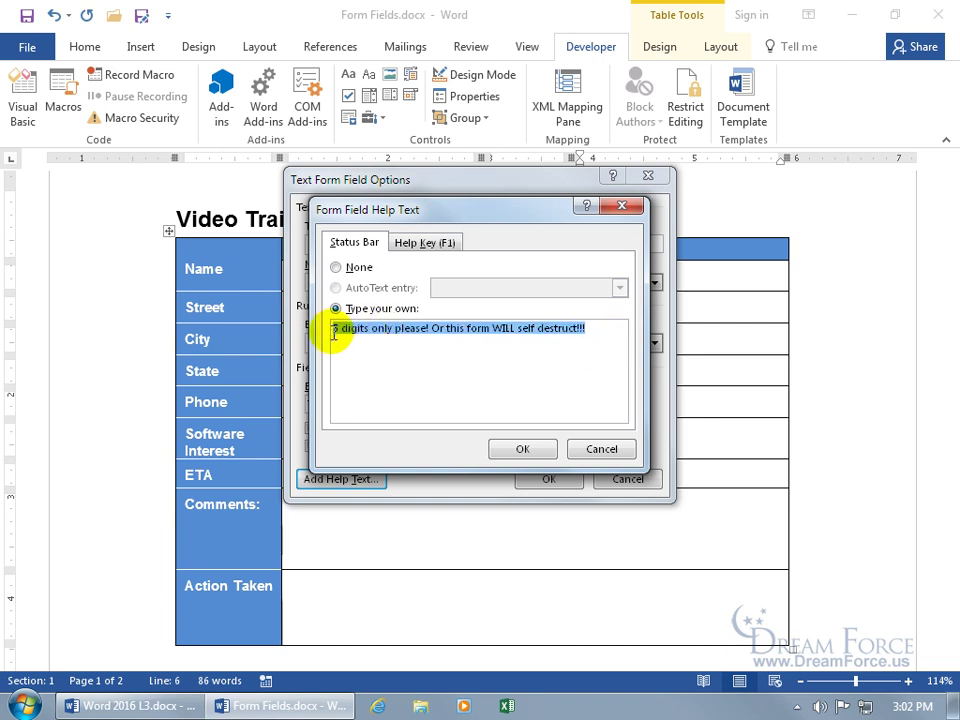
{"action": "left_click", "coordinate": [420, 243]}
{"action": "left_click", "coordinate": [337, 310]}
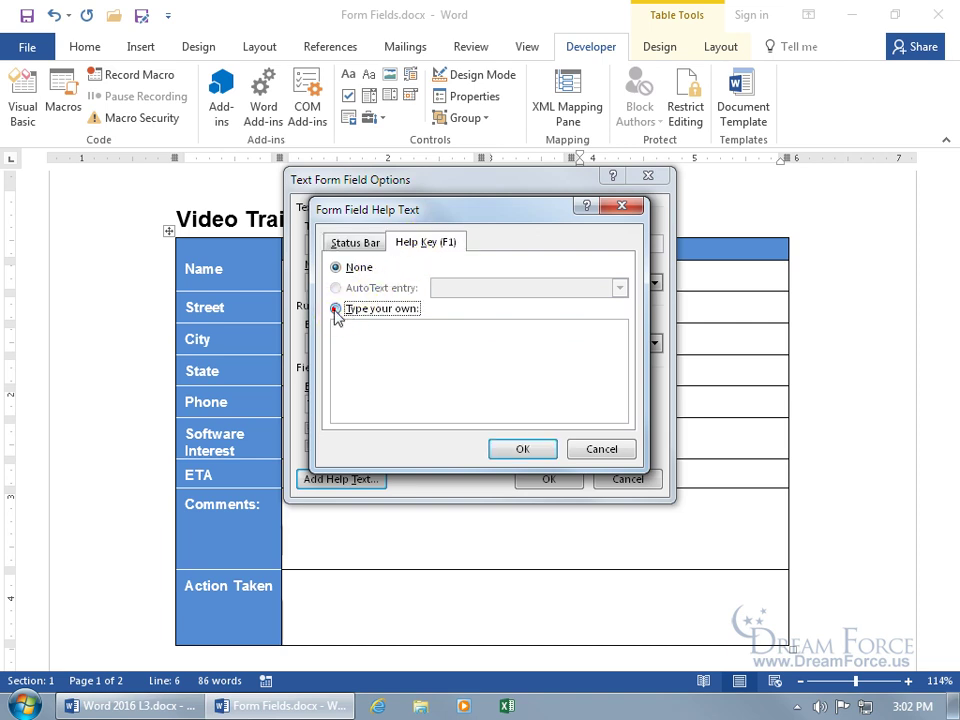
{"action": "key", "text": "ctrl+v"}
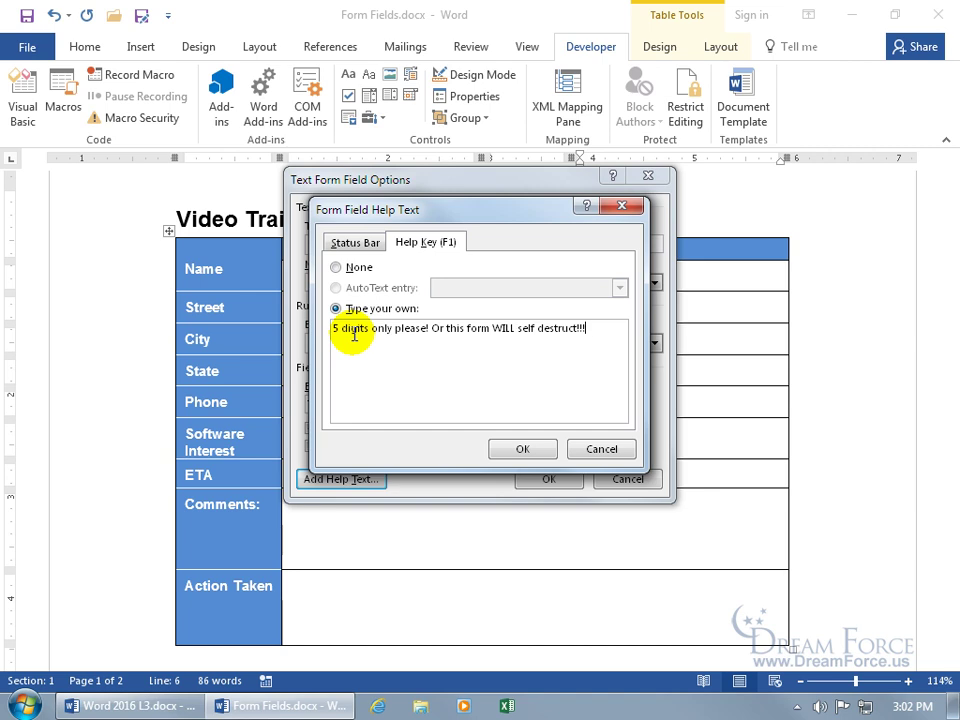
{"action": "left_click", "coordinate": [522, 450]}
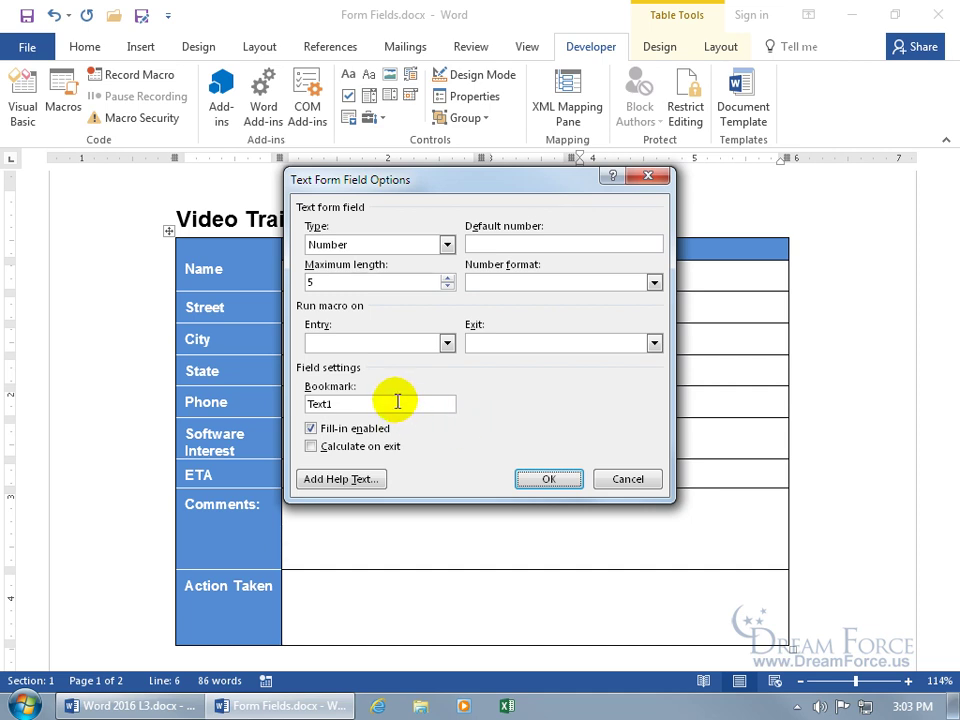
- Set the Zip Code field's bookmark to Zip and its number format to #####
{"action": "left_click_drag", "start_coordinate": [386, 401], "coordinate": [311, 398]}
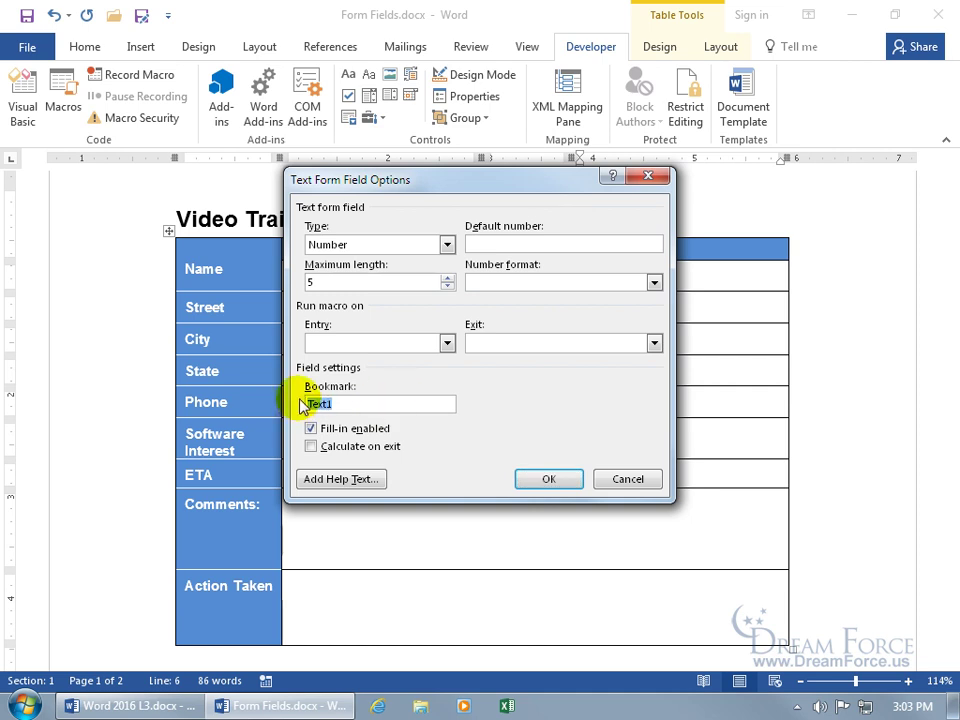
{"action": "type", "text": "Zip"}
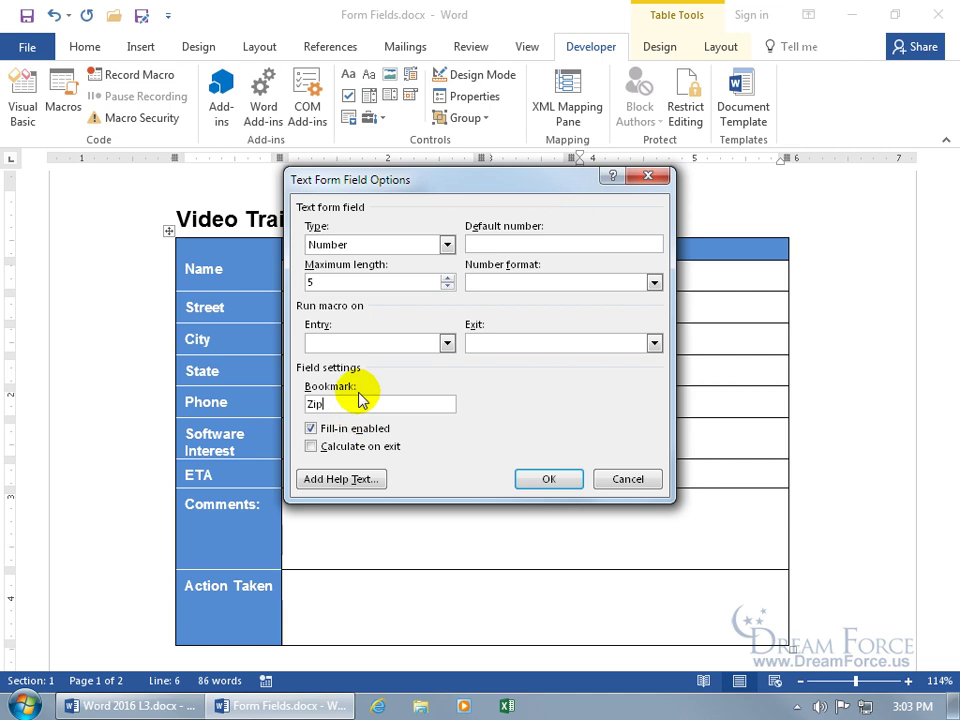
{"action": "left_click", "coordinate": [654, 283]}
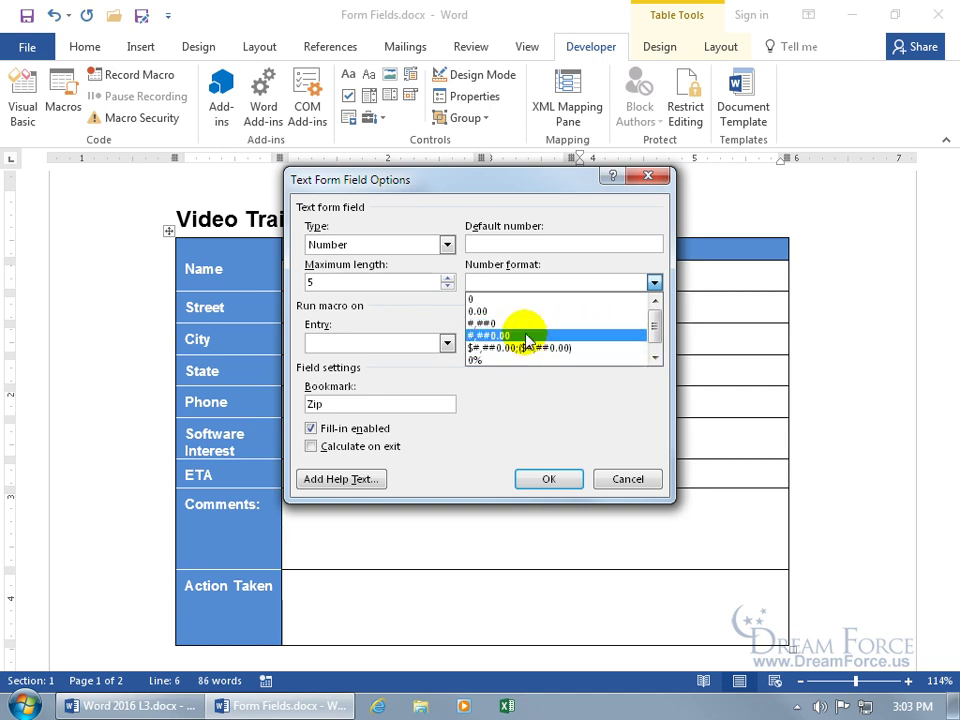
{"action": "left_click", "coordinate": [505, 300]}
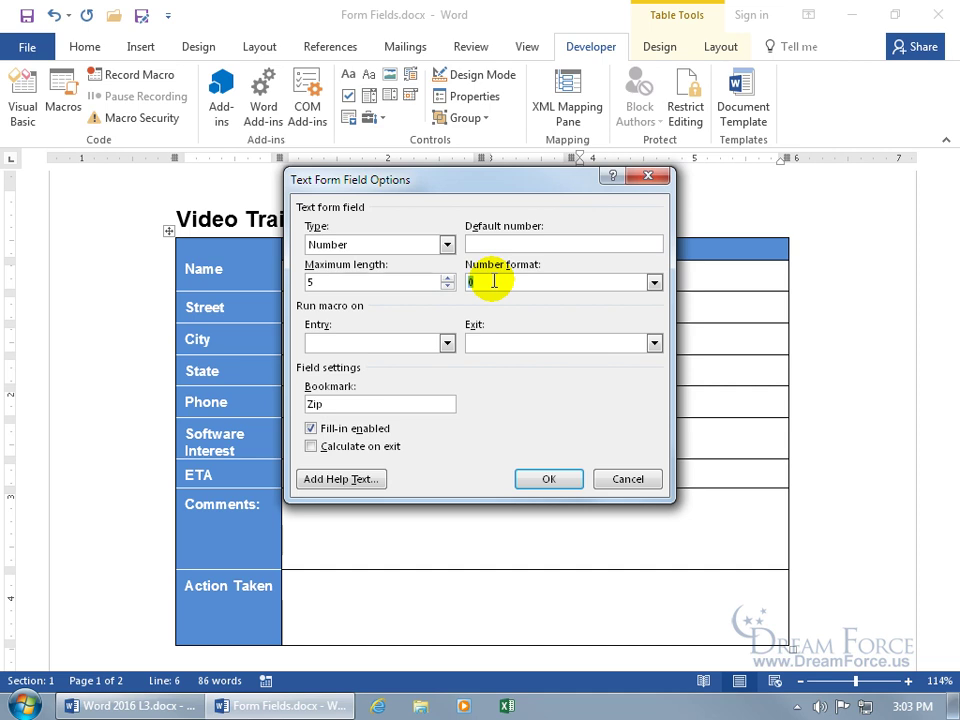
{"action": "type", "text": "#####"}
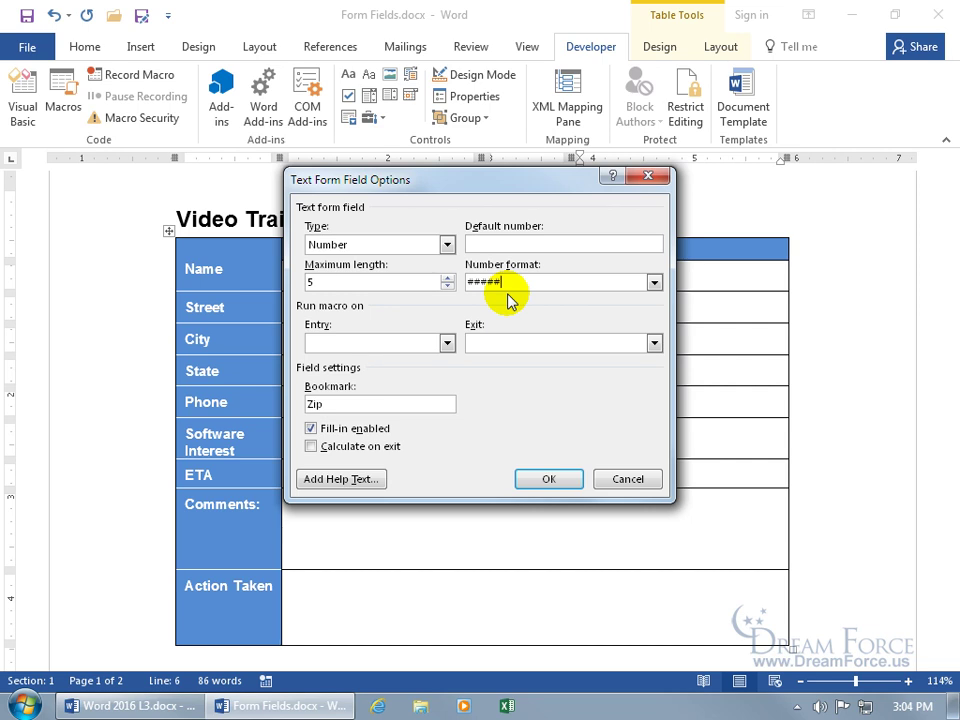
{"action": "left_click", "coordinate": [550, 479]}
- Place the cursor in the Phone cell, then move it to the empty Action Taken cell
{"action": "left_click", "coordinate": [452, 400]}
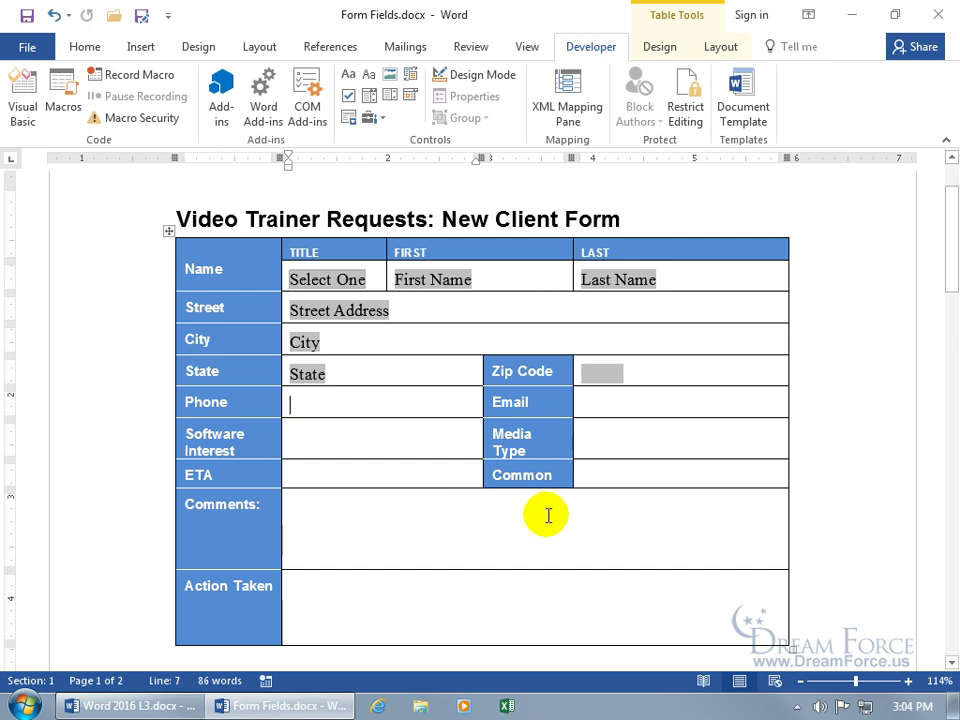
{"action": "left_click", "coordinate": [385, 581]}
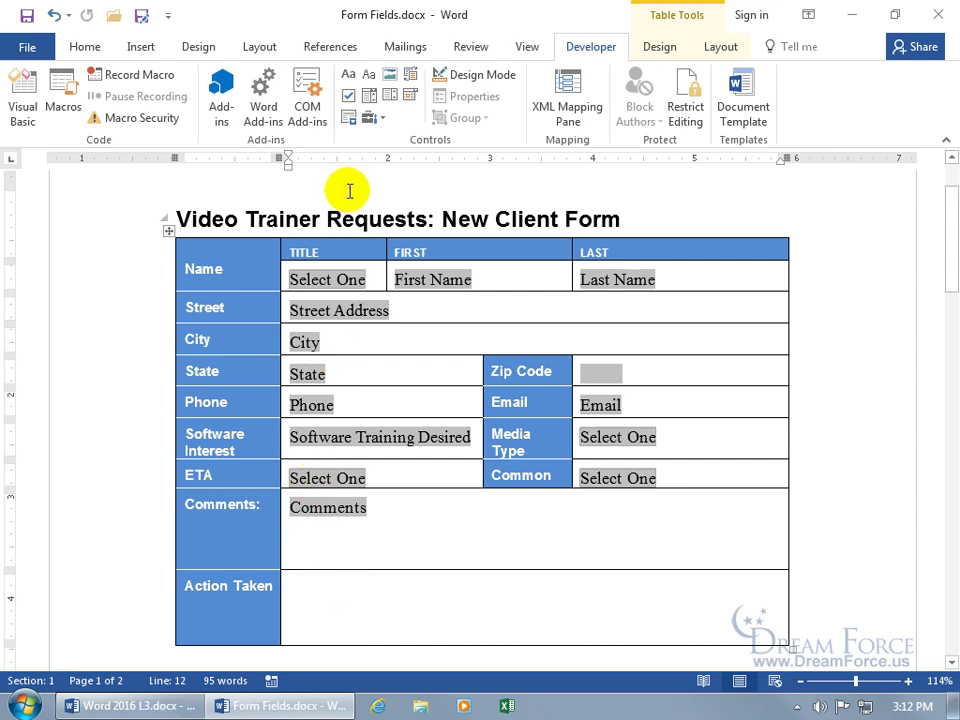
- Insert legacy check boxes labelled Phone Call and Email on separate lines in Action Taken
{"action": "left_click", "coordinate": [376, 118]}
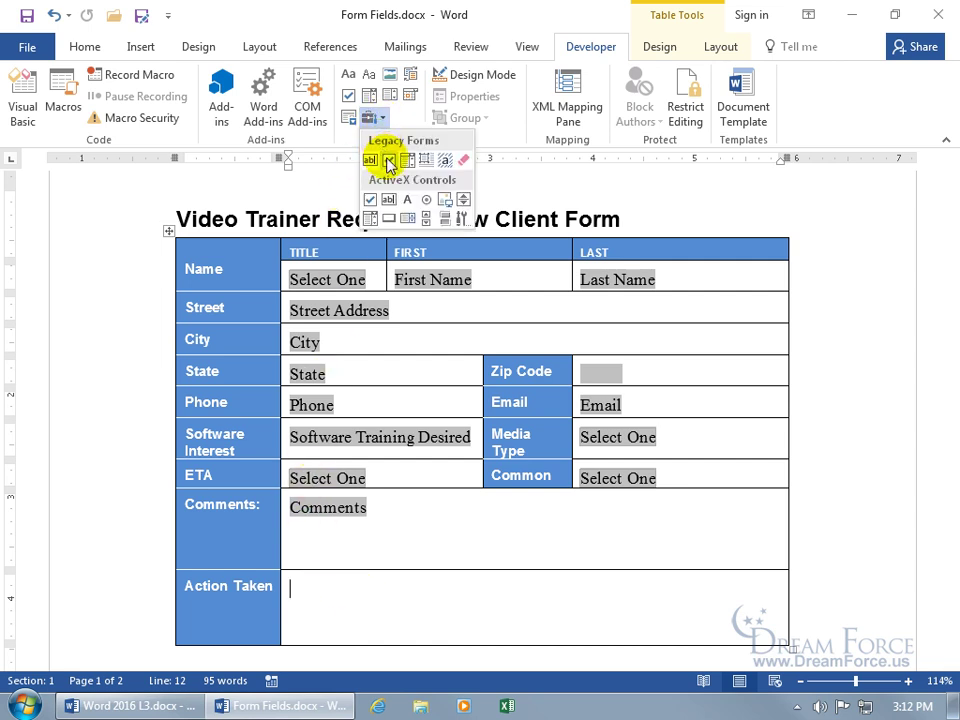
{"action": "left_click", "coordinate": [388, 160]}
{"action": "type", "text": "Pho"}
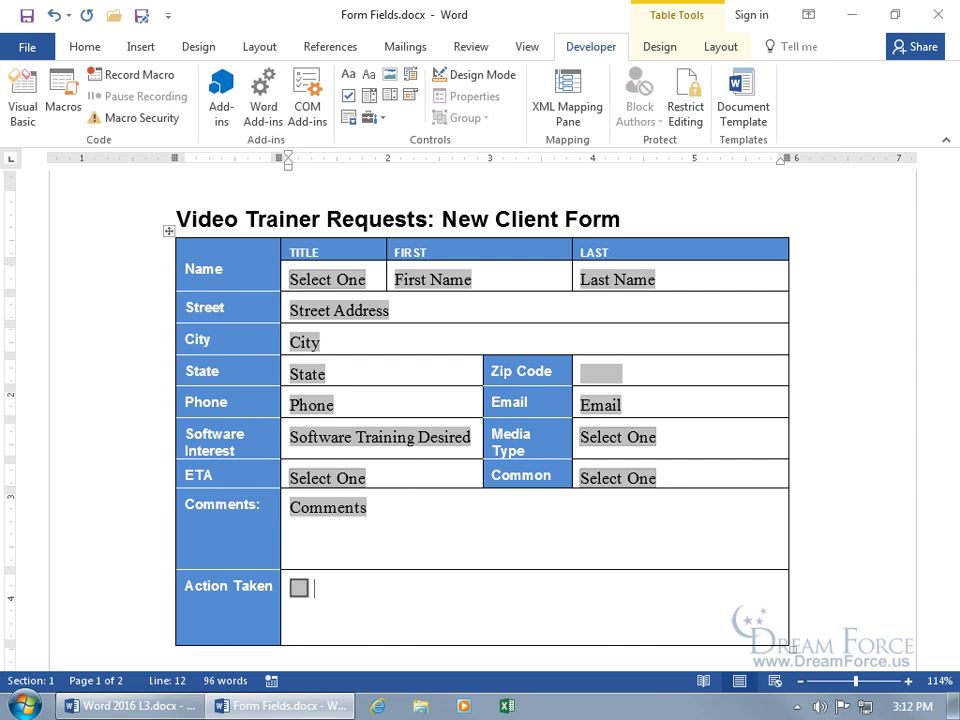
{"action": "type", "text": "ne Call"}
{"action": "key", "text": "Return"}
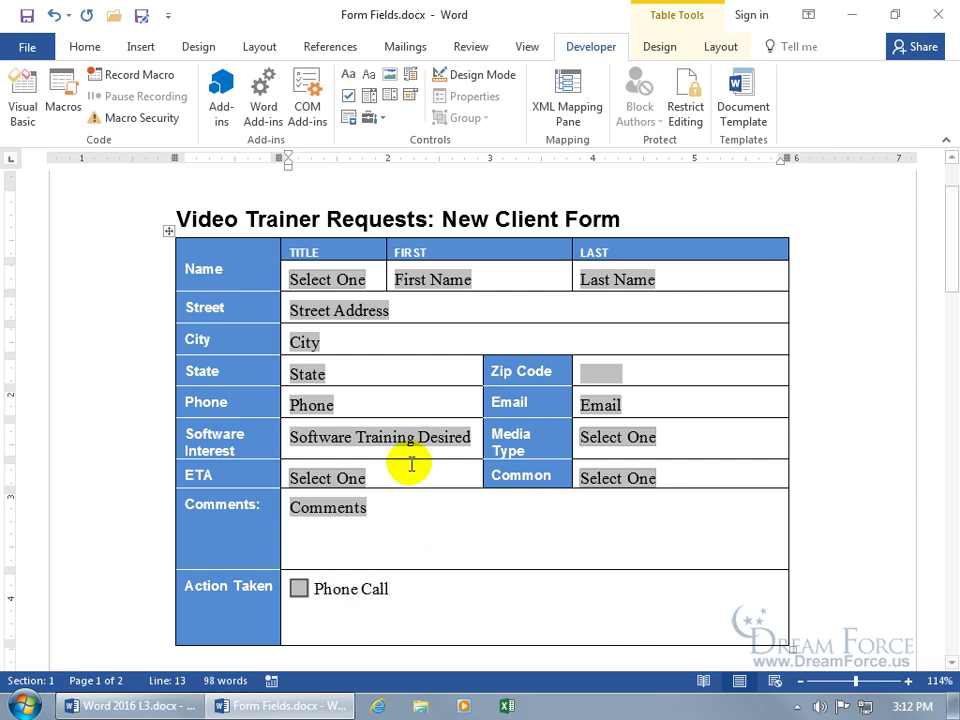
{"action": "left_click", "coordinate": [383, 119]}
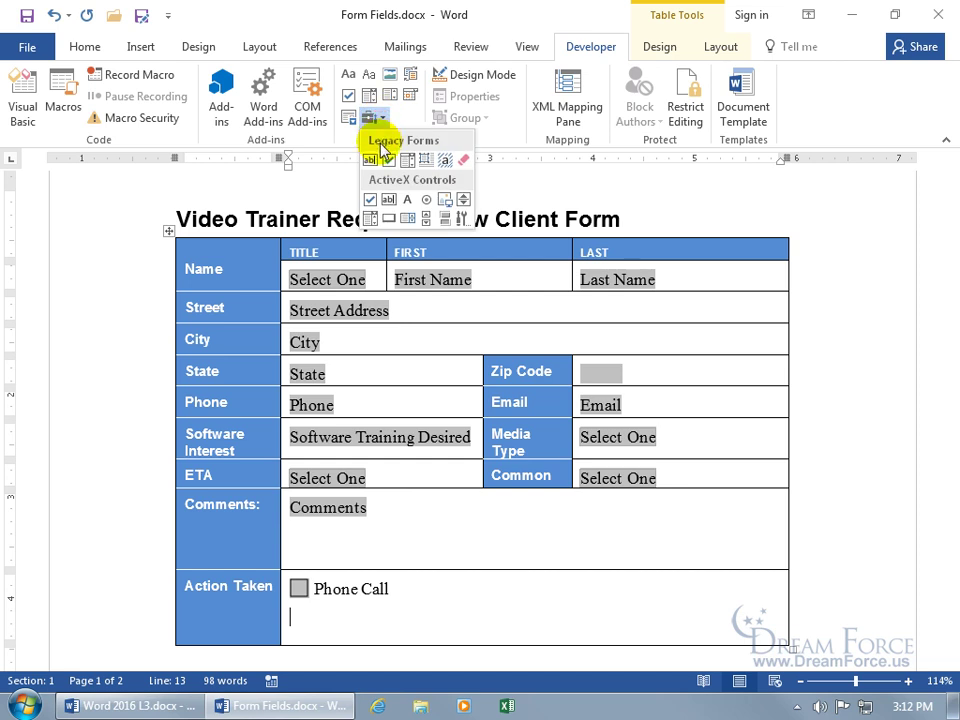
{"action": "left_click", "coordinate": [388, 156]}
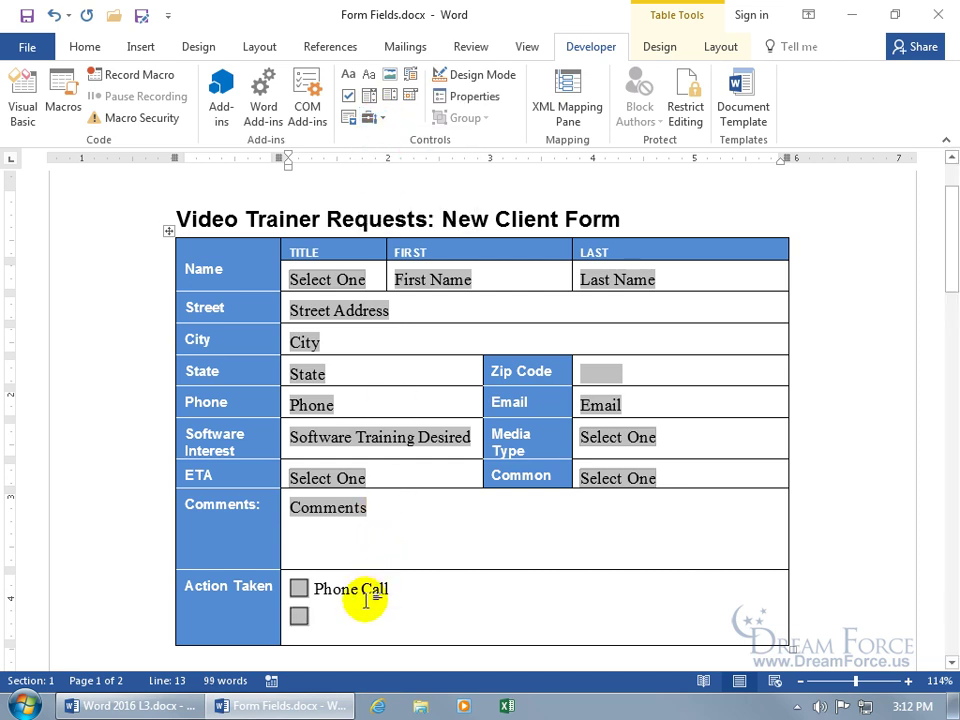
{"action": "type", "text": "Email"}
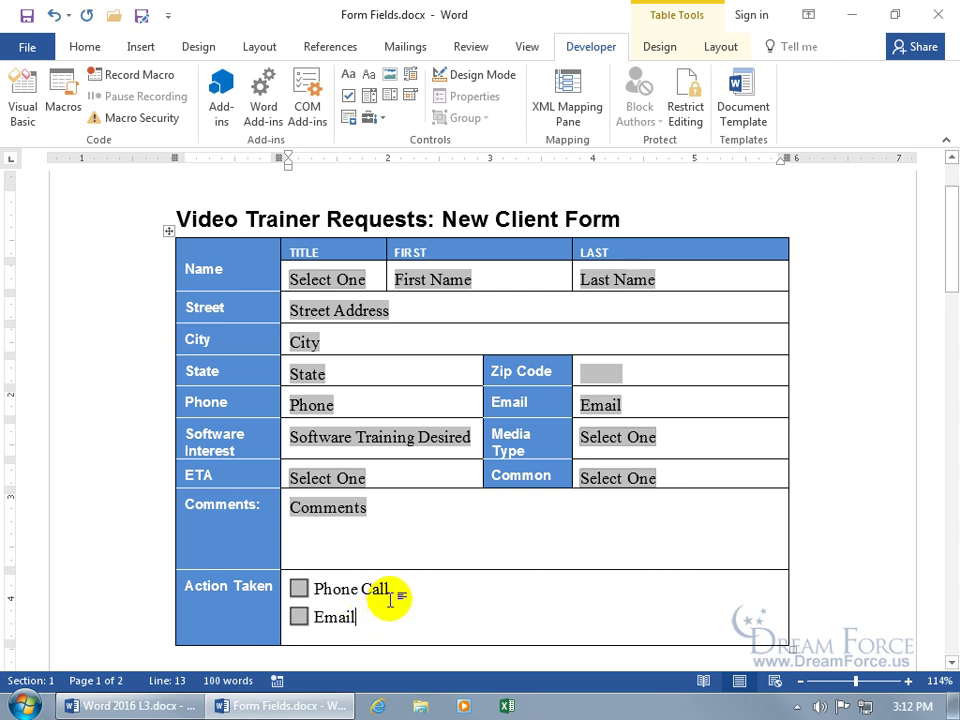
- Add a Post Card check box after Phone Call and open the Phone Call check box's options
{"action": "left_click", "coordinate": [431, 589]}
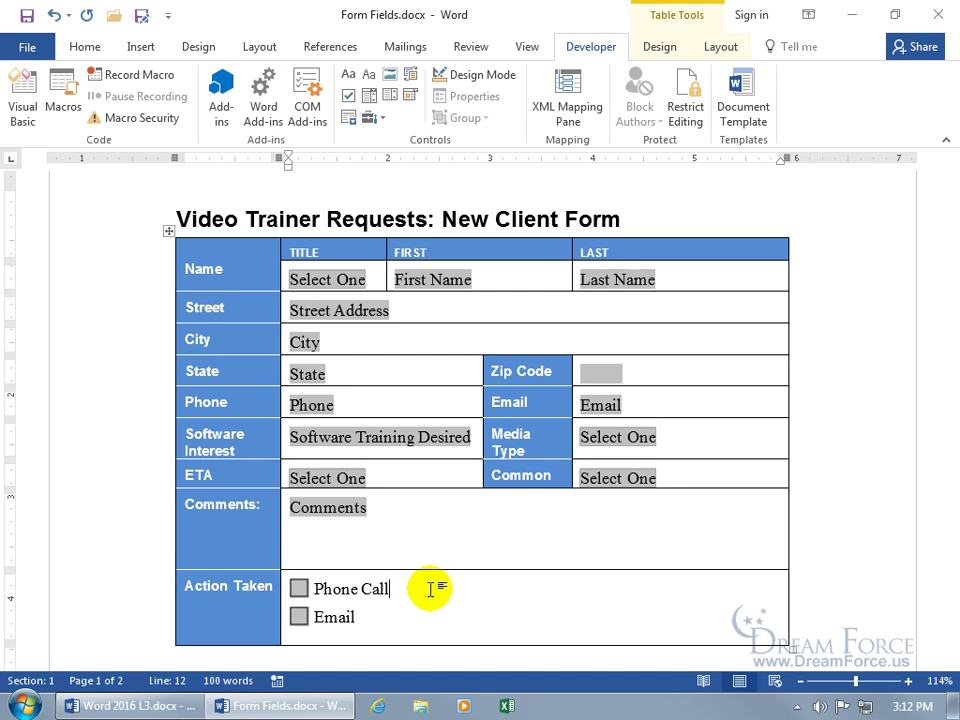
{"action": "left_click", "coordinate": [430, 589]}
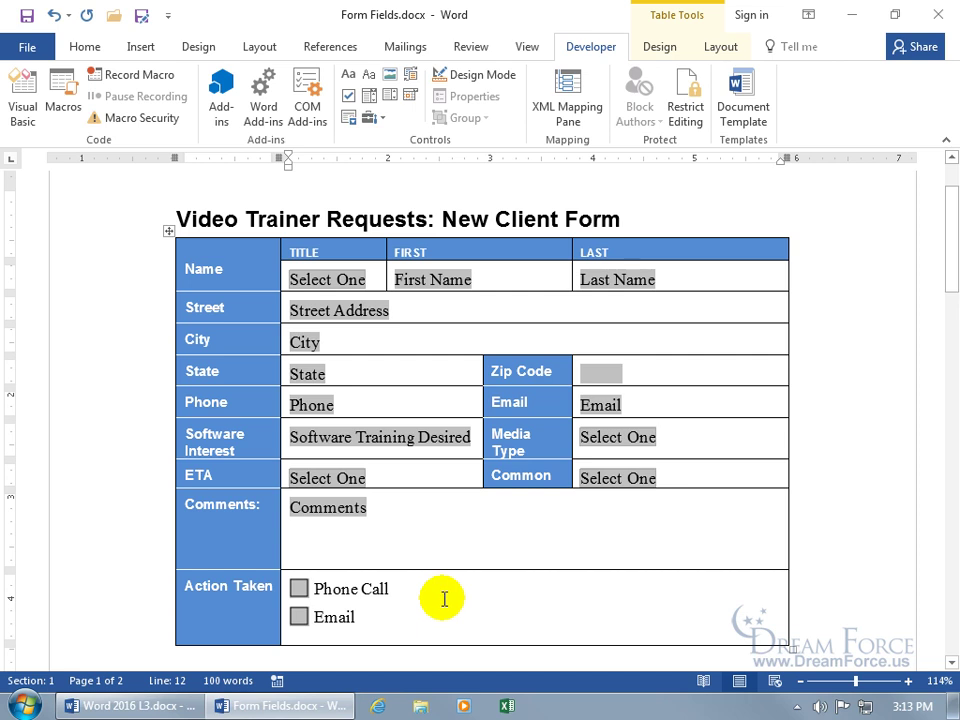
{"action": "left_click", "coordinate": [372, 118]}
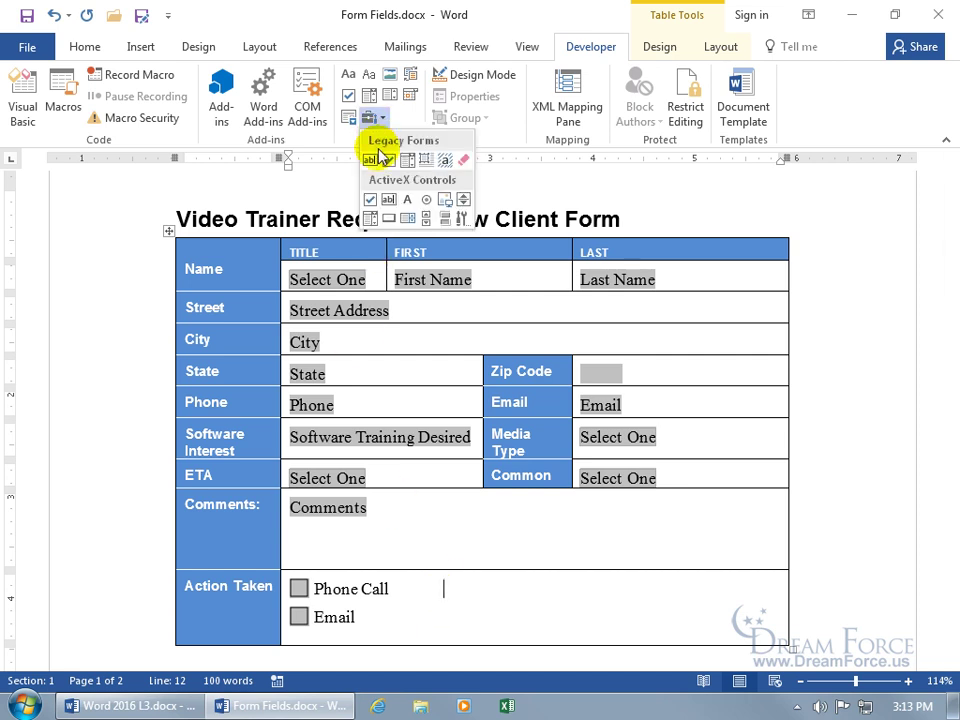
{"action": "left_click", "coordinate": [387, 159]}
{"action": "type", "text": "Post Card"}
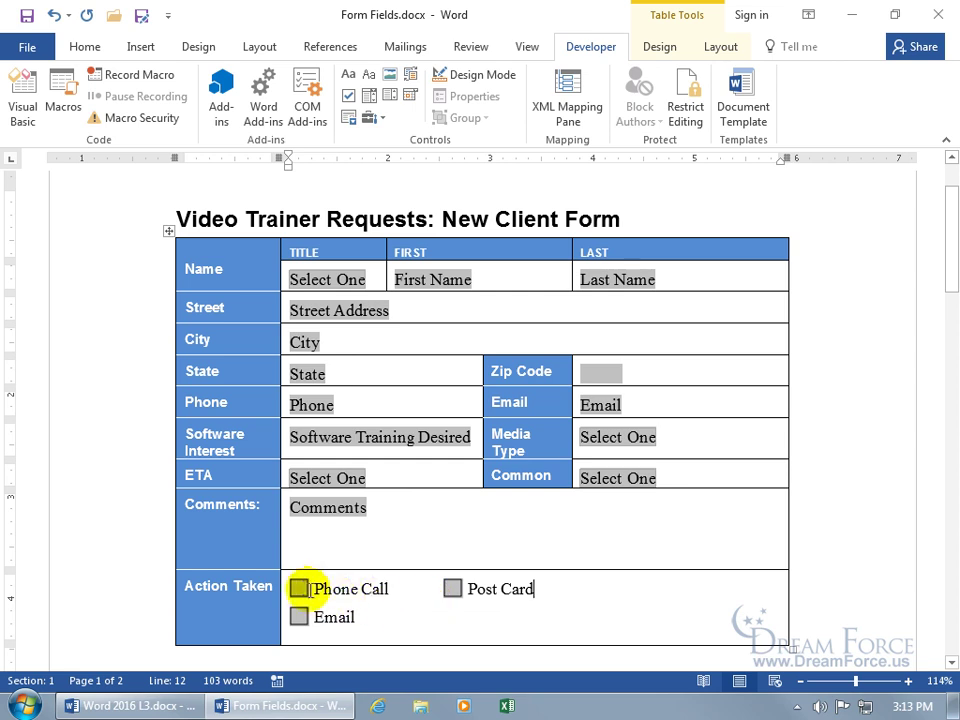
{"action": "double_click", "coordinate": [299, 588]}
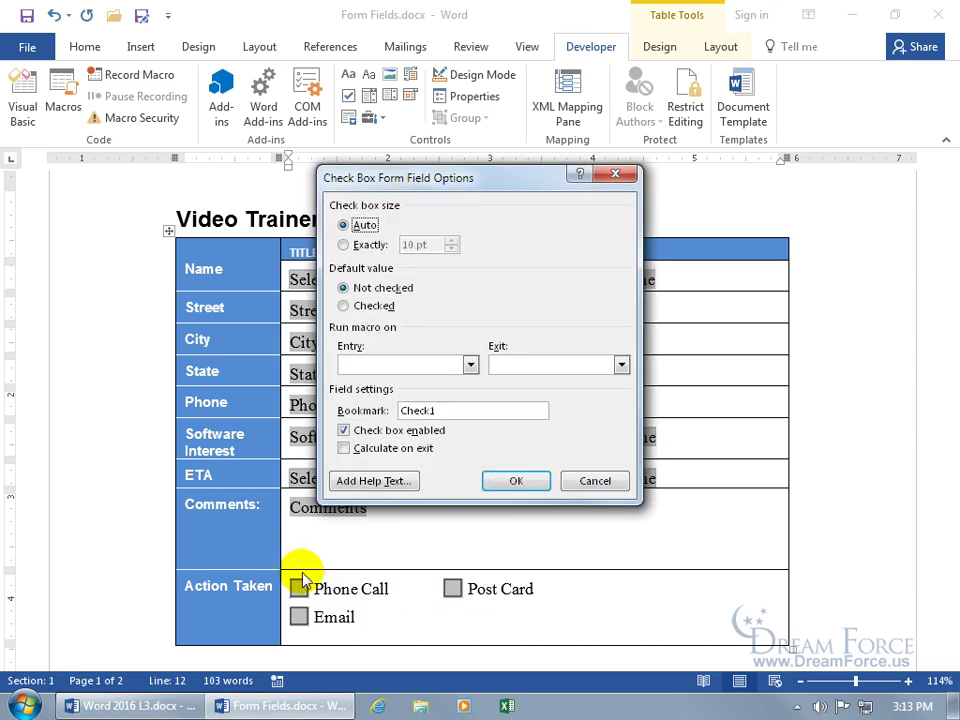
- Size the Phone Call check box exactly 8 pt with bookmark Action_Phone_Call
{"action": "left_click", "coordinate": [345, 245]}
{"action": "left_click", "coordinate": [451, 250]}
{"action": "left_click", "coordinate": [451, 250]}
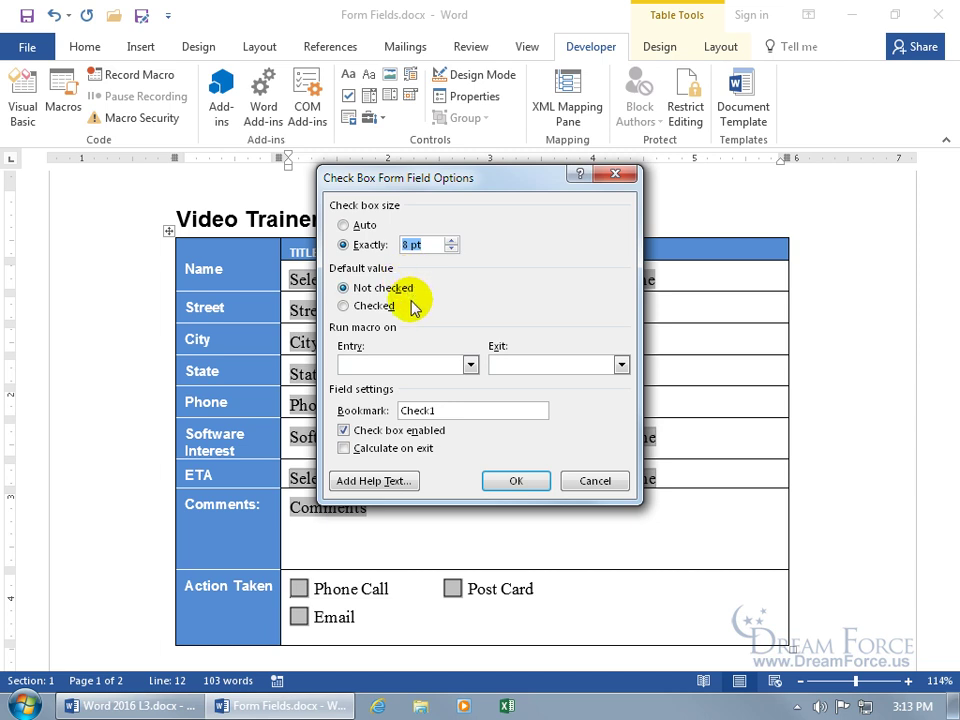
{"action": "left_click_drag", "start_coordinate": [487, 410], "coordinate": [397, 411]}
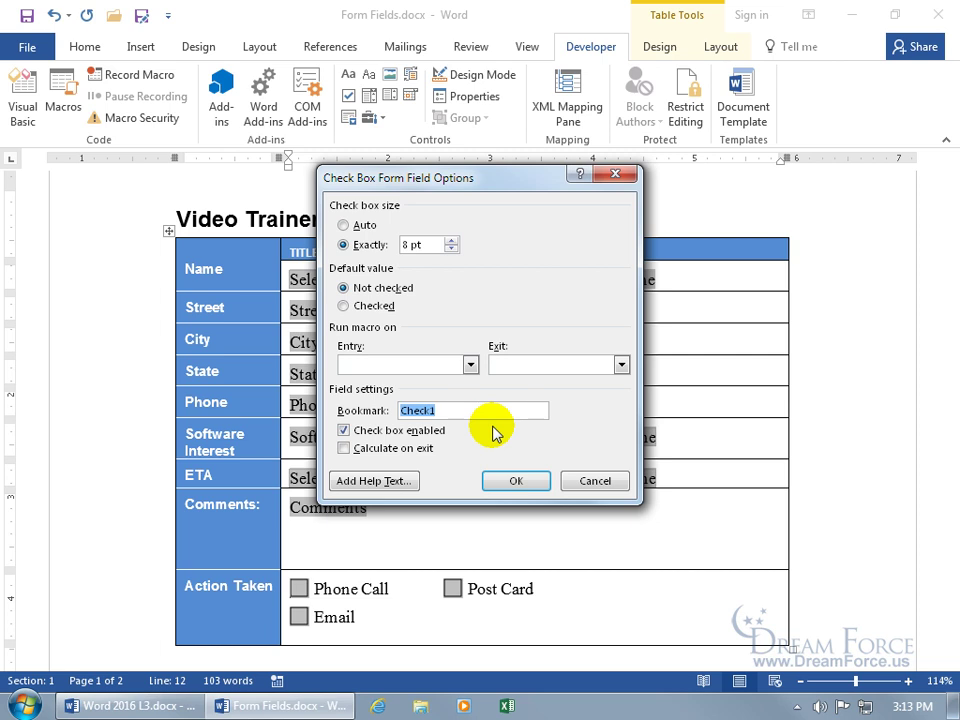
{"action": "type", "text": "A"}
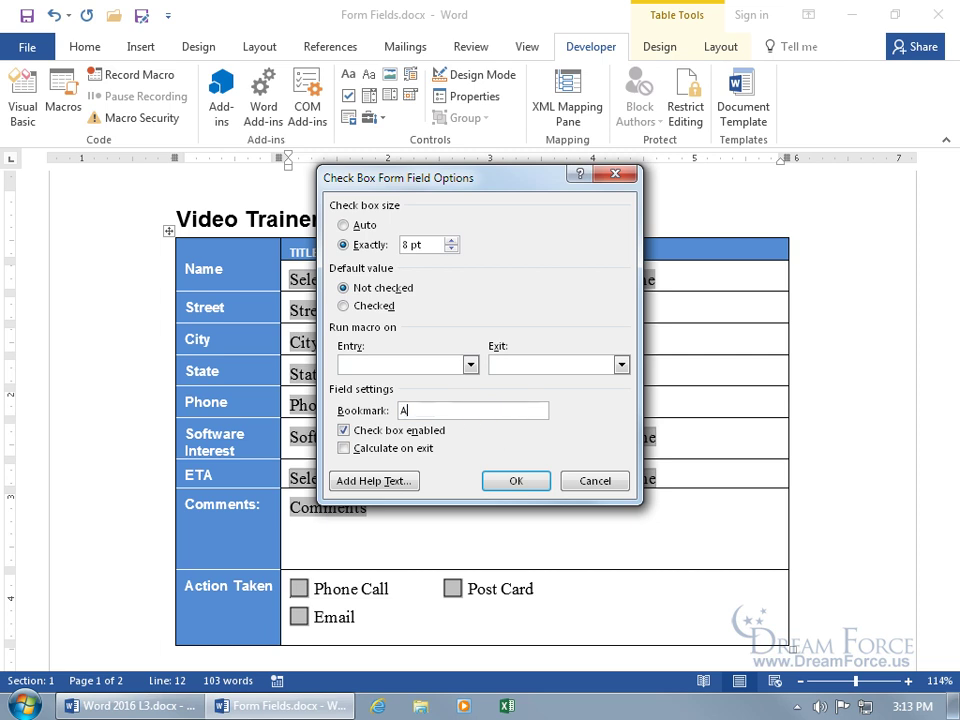
{"action": "type", "text": "ction_Phone_Call"}
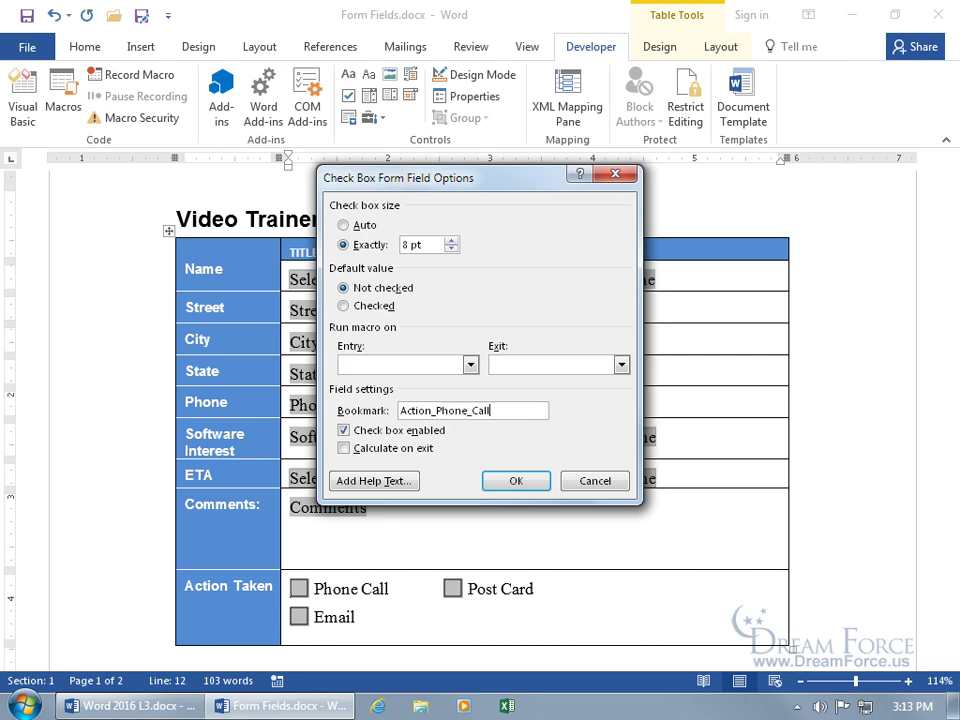
{"action": "left_click", "coordinate": [514, 479]}
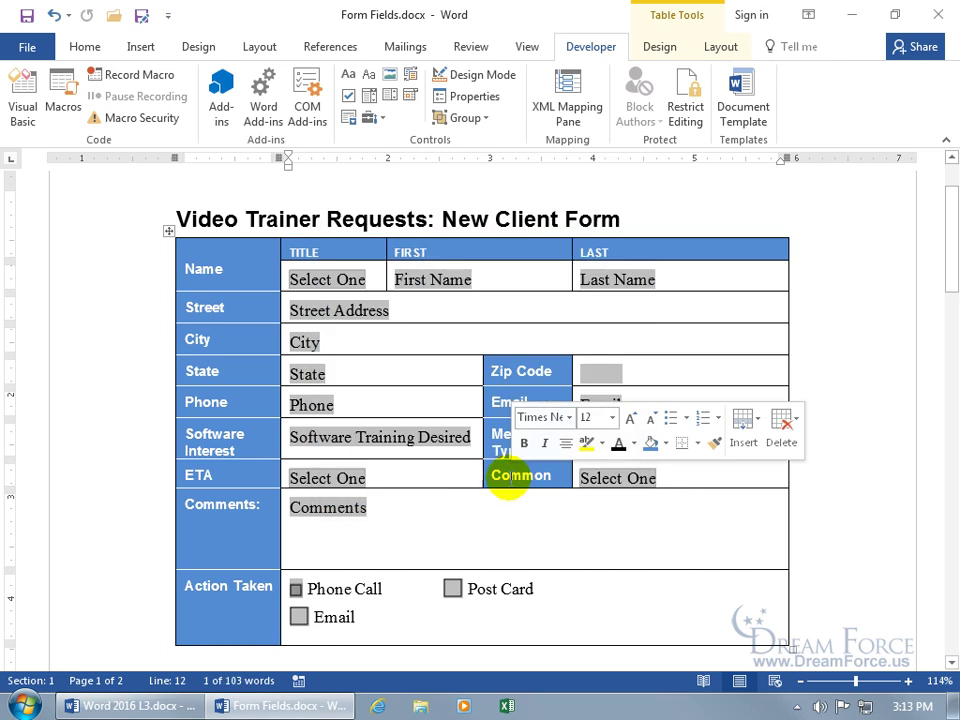
- Size the Email check box exactly 8 pt with bookmark Action_Email
{"action": "left_click", "coordinate": [300, 616]}
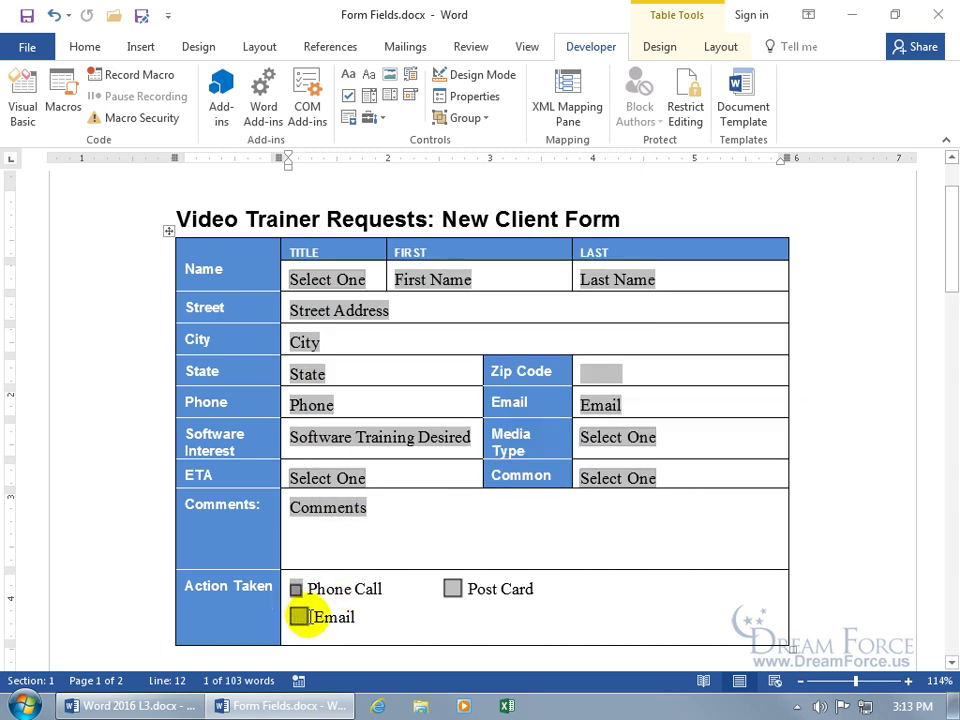
{"action": "double_click", "coordinate": [299, 616]}
{"action": "left_click", "coordinate": [344, 245]}
{"action": "left_click", "coordinate": [451, 250]}
{"action": "left_click", "coordinate": [451, 250]}
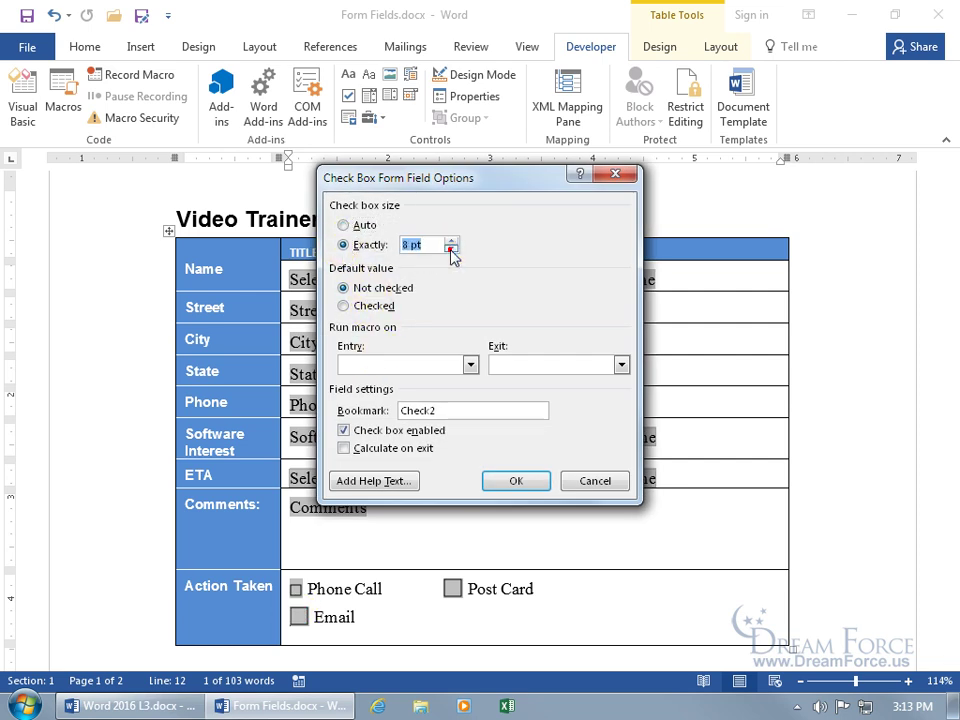
{"action": "left_click_drag", "start_coordinate": [455, 411], "coordinate": [352, 420]}
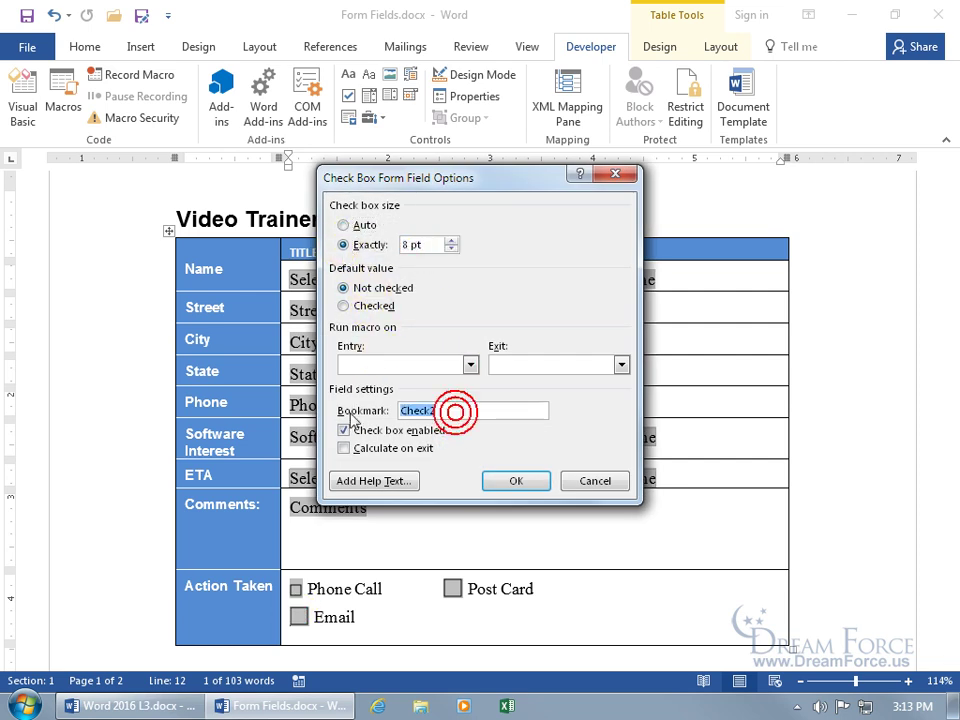
{"action": "type", "text": "Action_Email"}
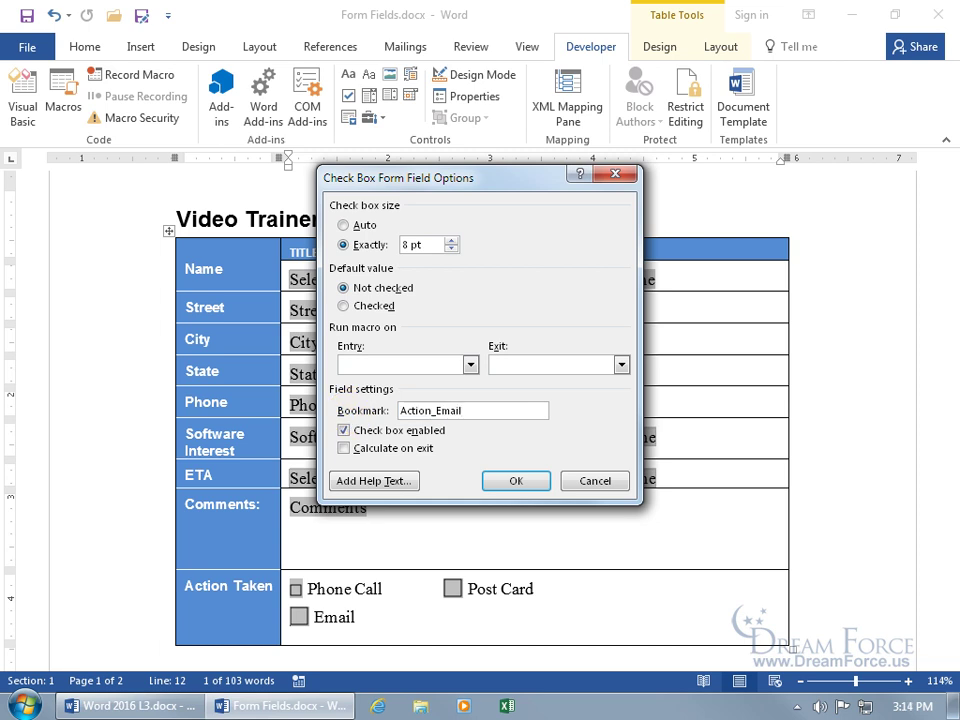
{"action": "key", "text": "Return"}
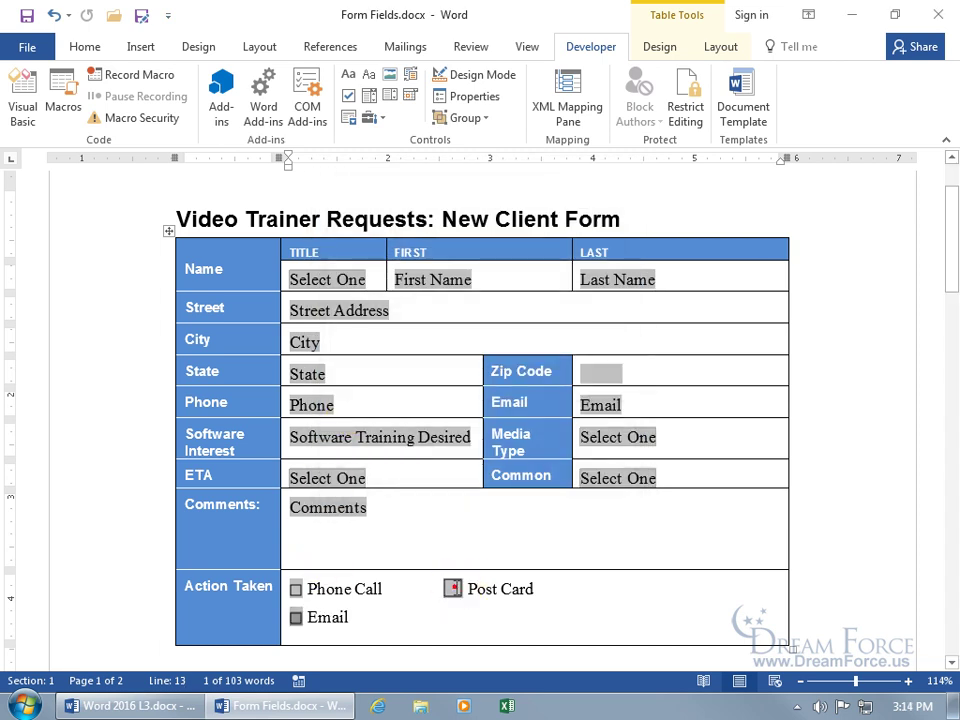
- Size the Post Card check box exactly 8 pt with bookmark Action_Post_Card
{"action": "double_click", "coordinate": [452, 588]}
{"action": "left_click", "coordinate": [345, 246]}
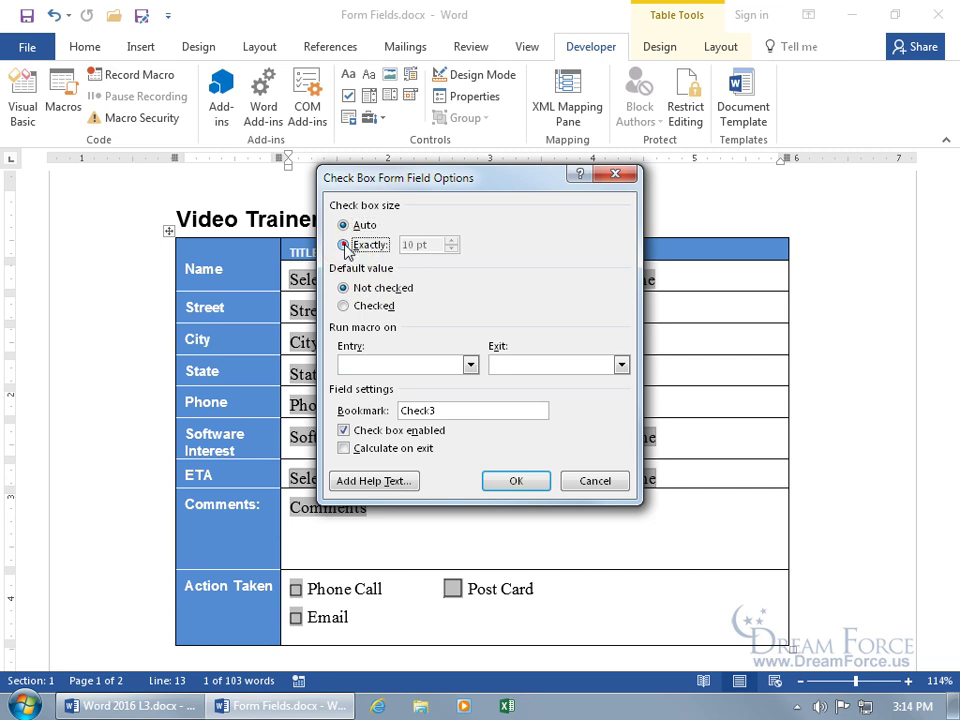
{"action": "left_click", "coordinate": [451, 250]}
{"action": "left_click", "coordinate": [451, 250]}
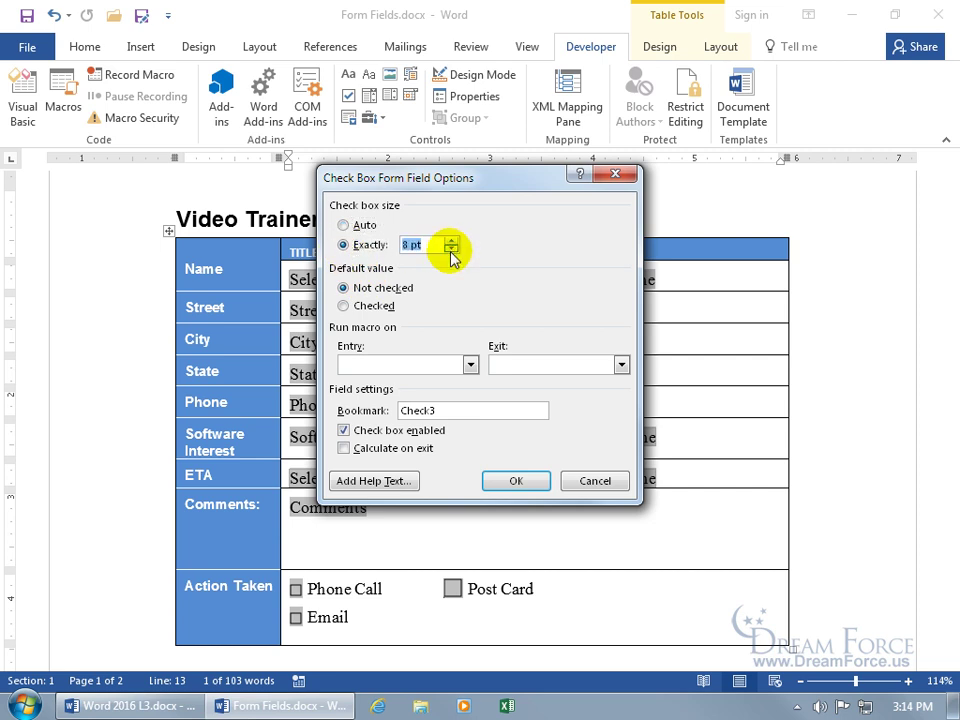
{"action": "left_click_drag", "start_coordinate": [454, 410], "coordinate": [375, 411]}
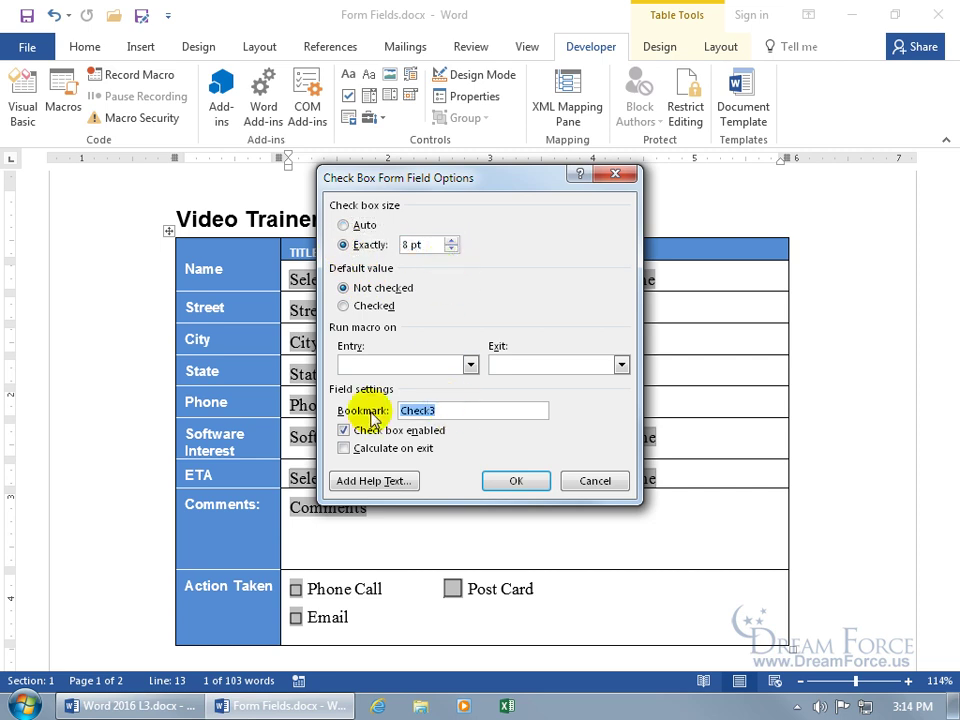
{"action": "type", "text": "Action_Post_Card"}
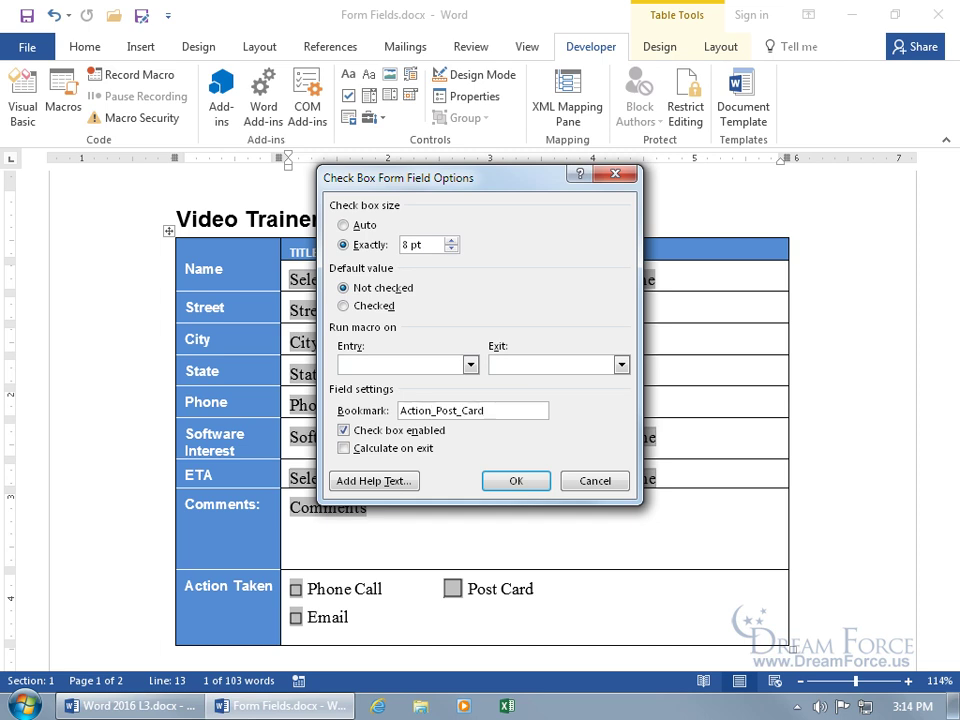
{"action": "left_click", "coordinate": [515, 480]}
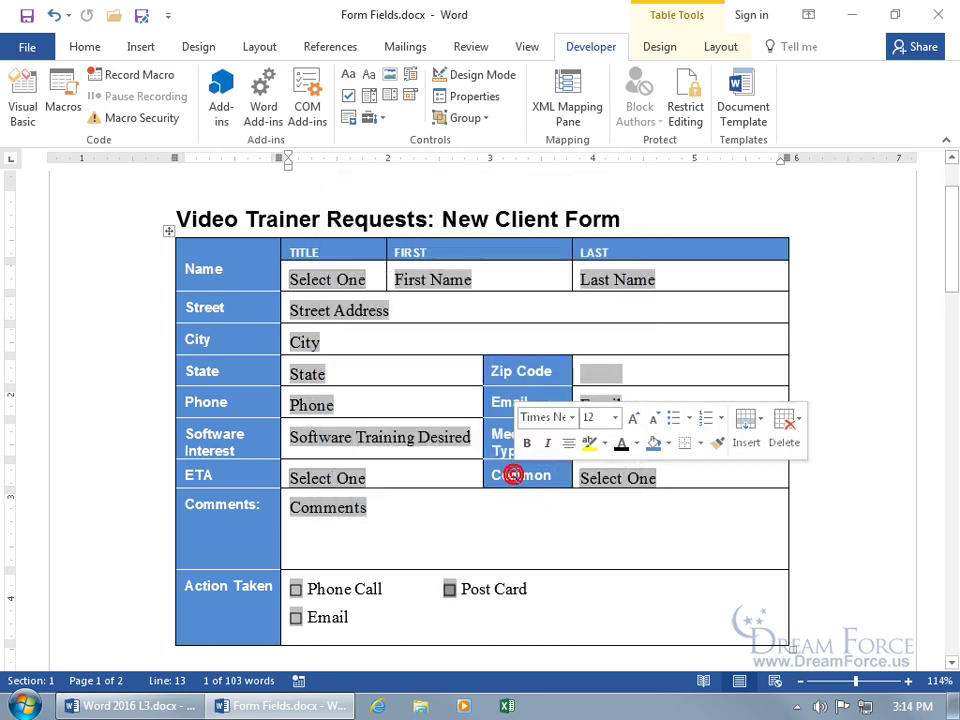
{"action": "left_click", "coordinate": [539, 588]}
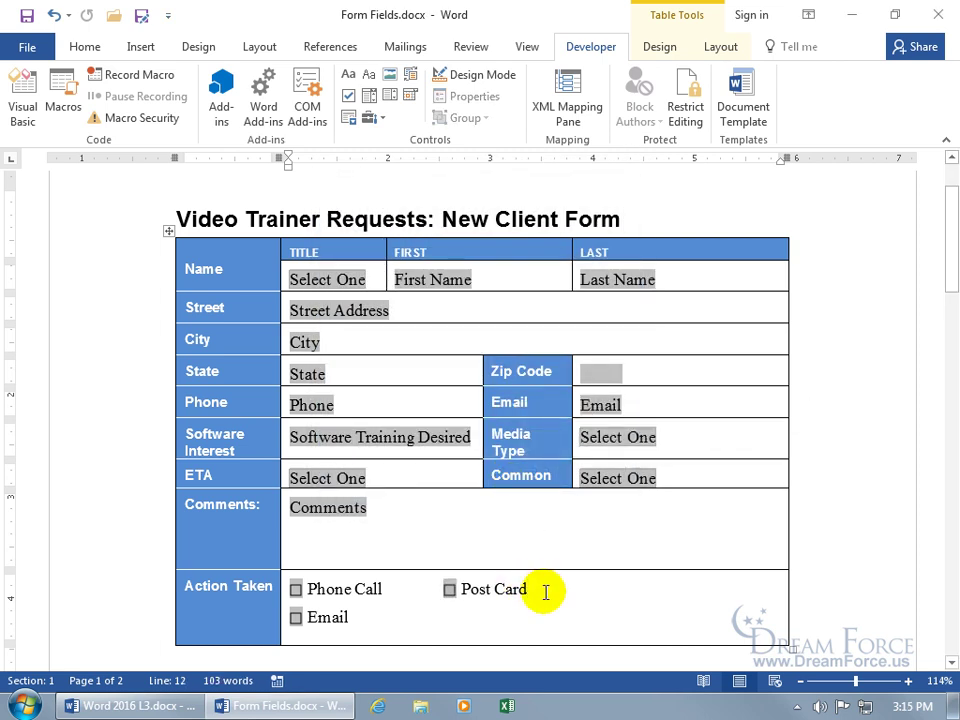